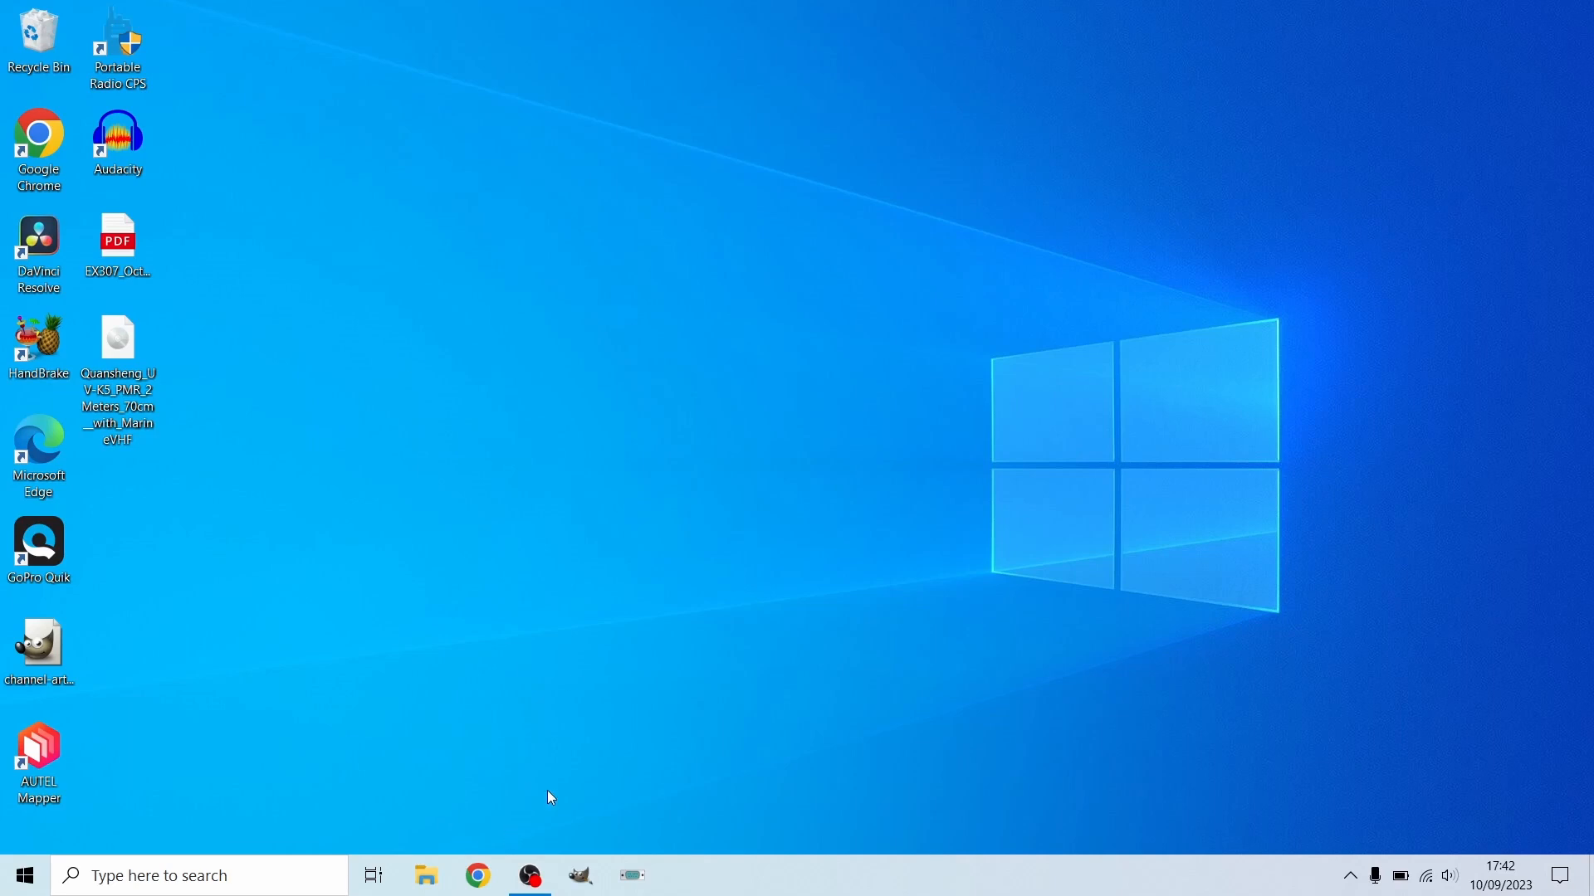
- Open CHIRP and download the memories from the Quansheng UV-K5 through port USB-SERIAL CH340 (COM5)
{"action": "left_click", "coordinate": [635, 877]}
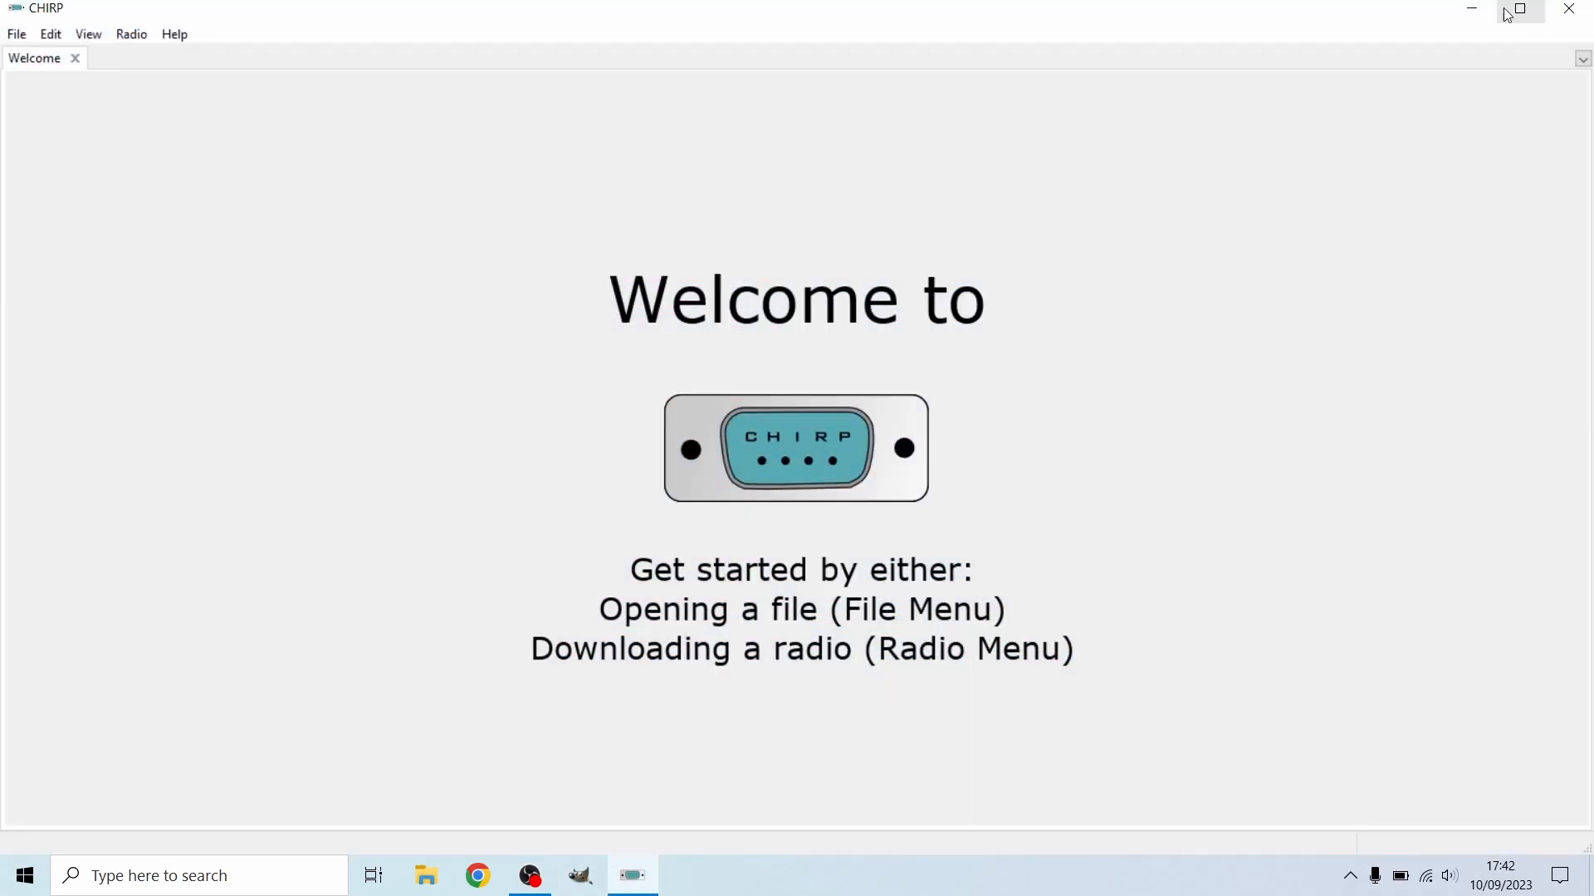
{"action": "left_click", "coordinate": [1469, 10]}
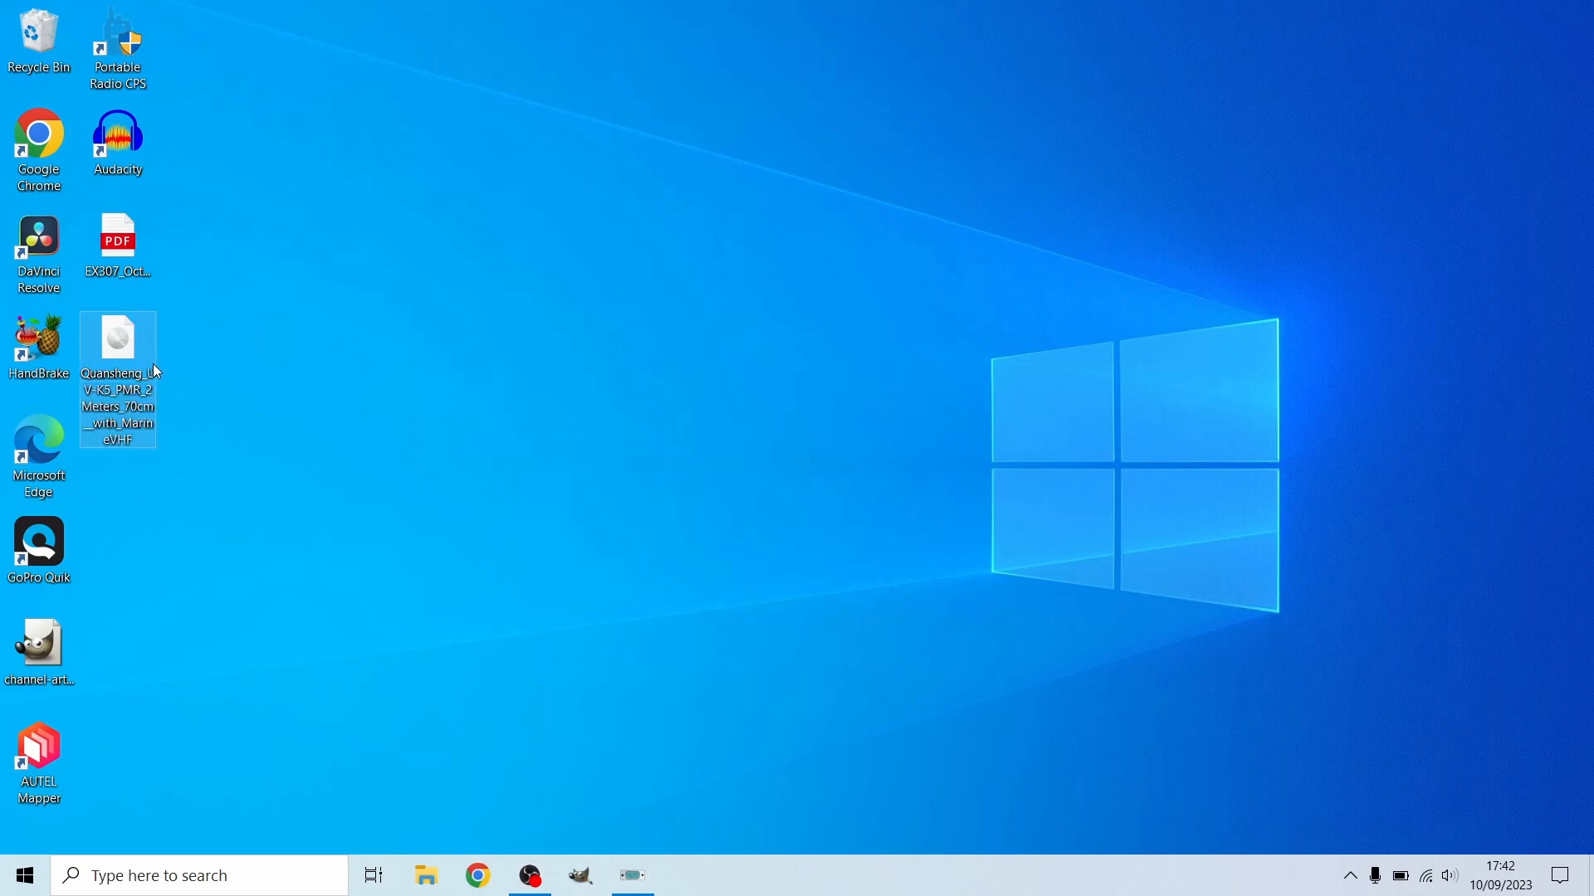
{"action": "mouse_move", "coordinate": [153, 365]}
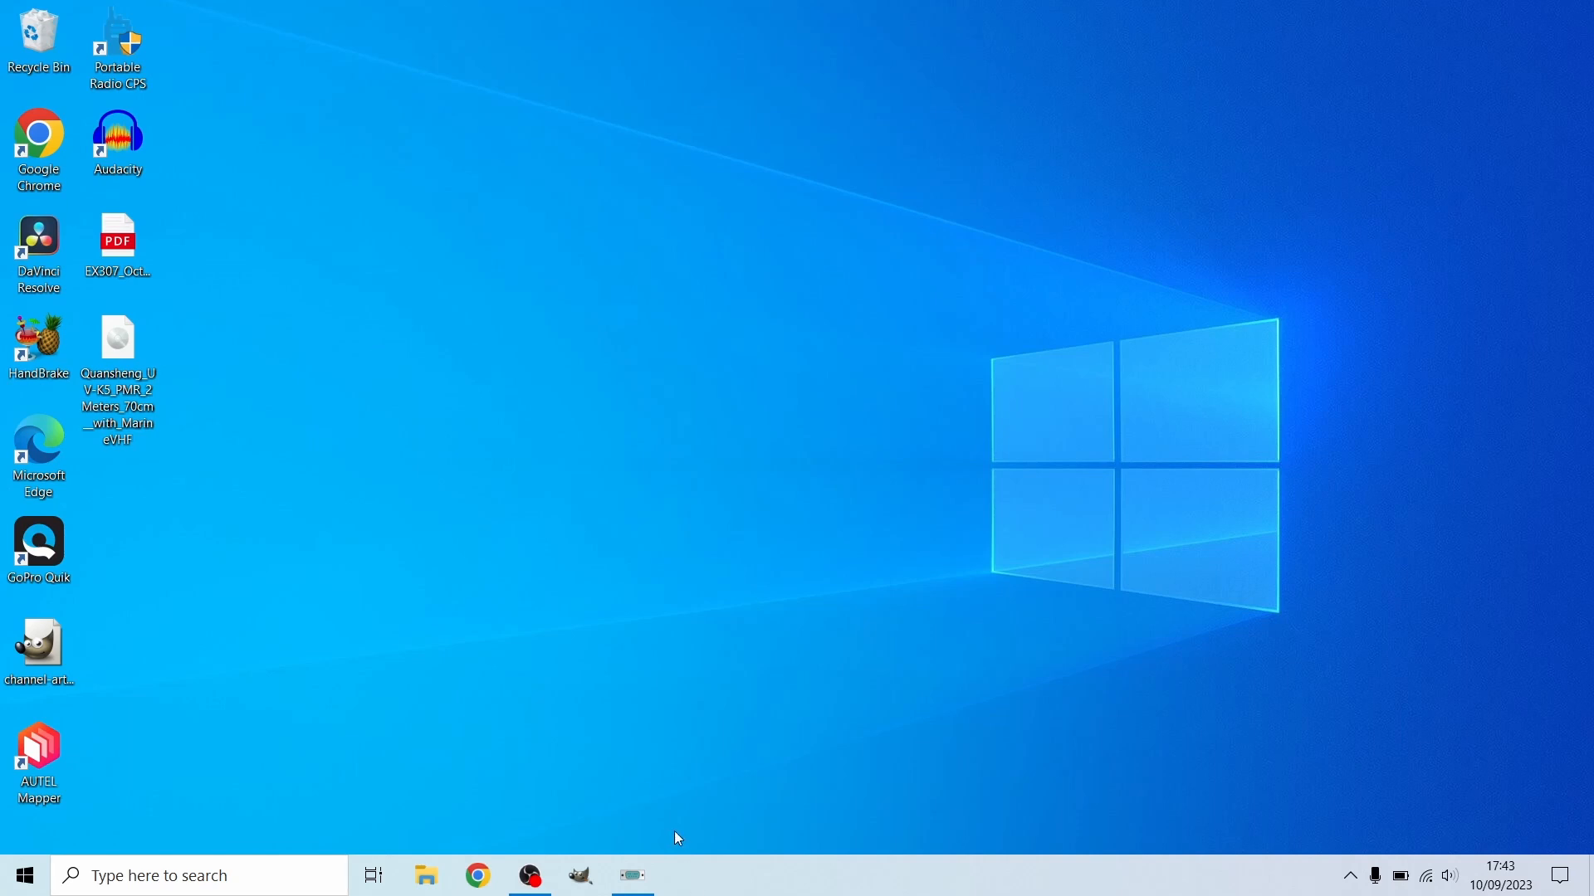
{"action": "left_click", "coordinate": [633, 876]}
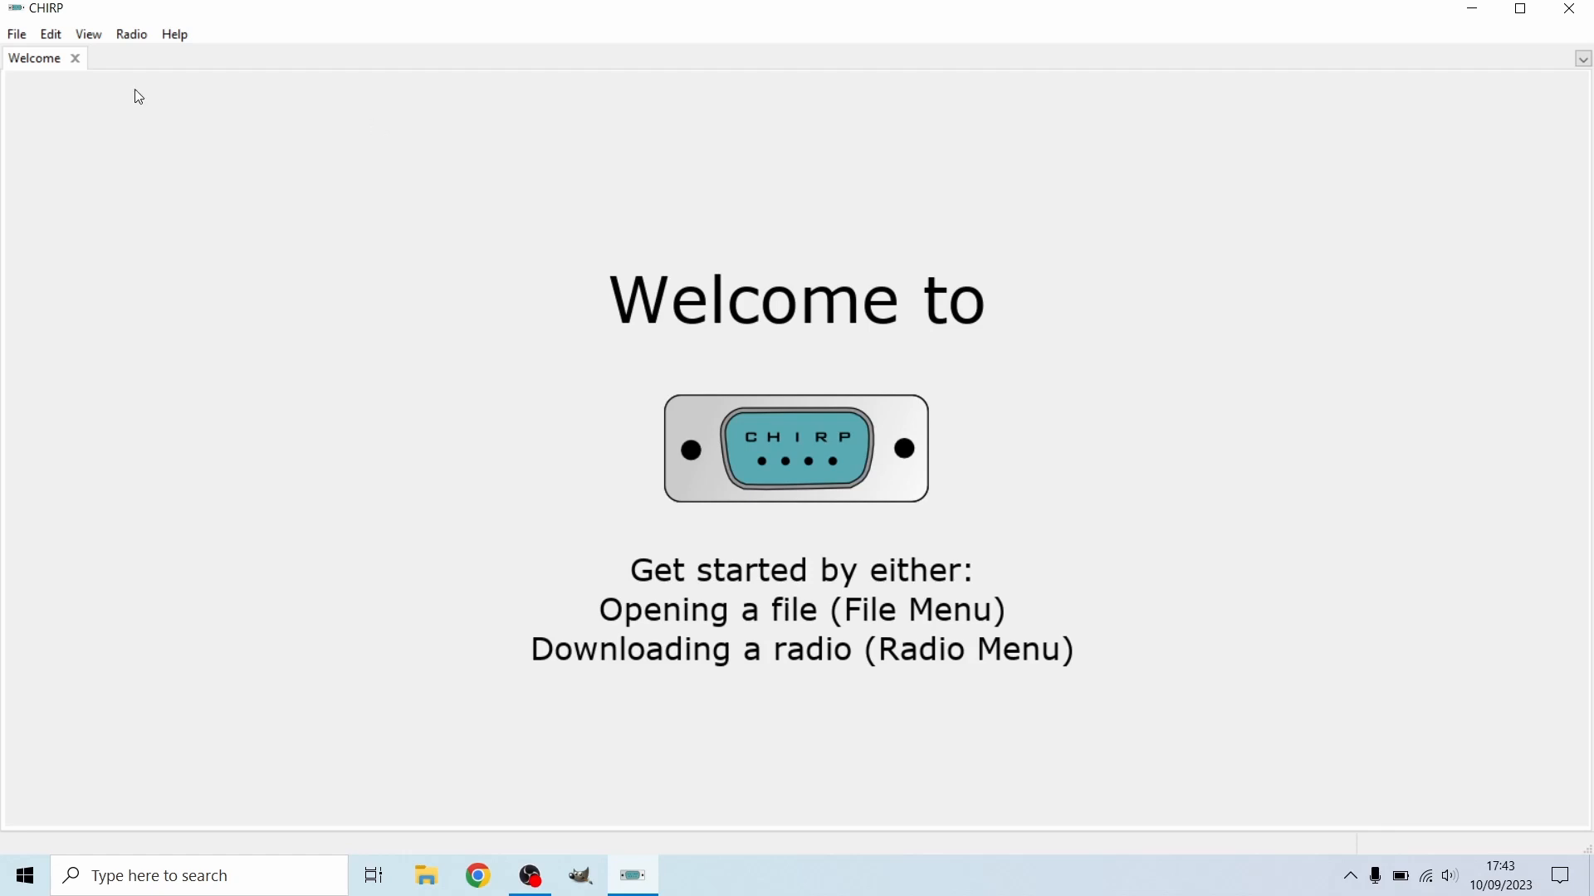
{"action": "left_click", "coordinate": [144, 44]}
{"action": "left_click", "coordinate": [208, 58]}
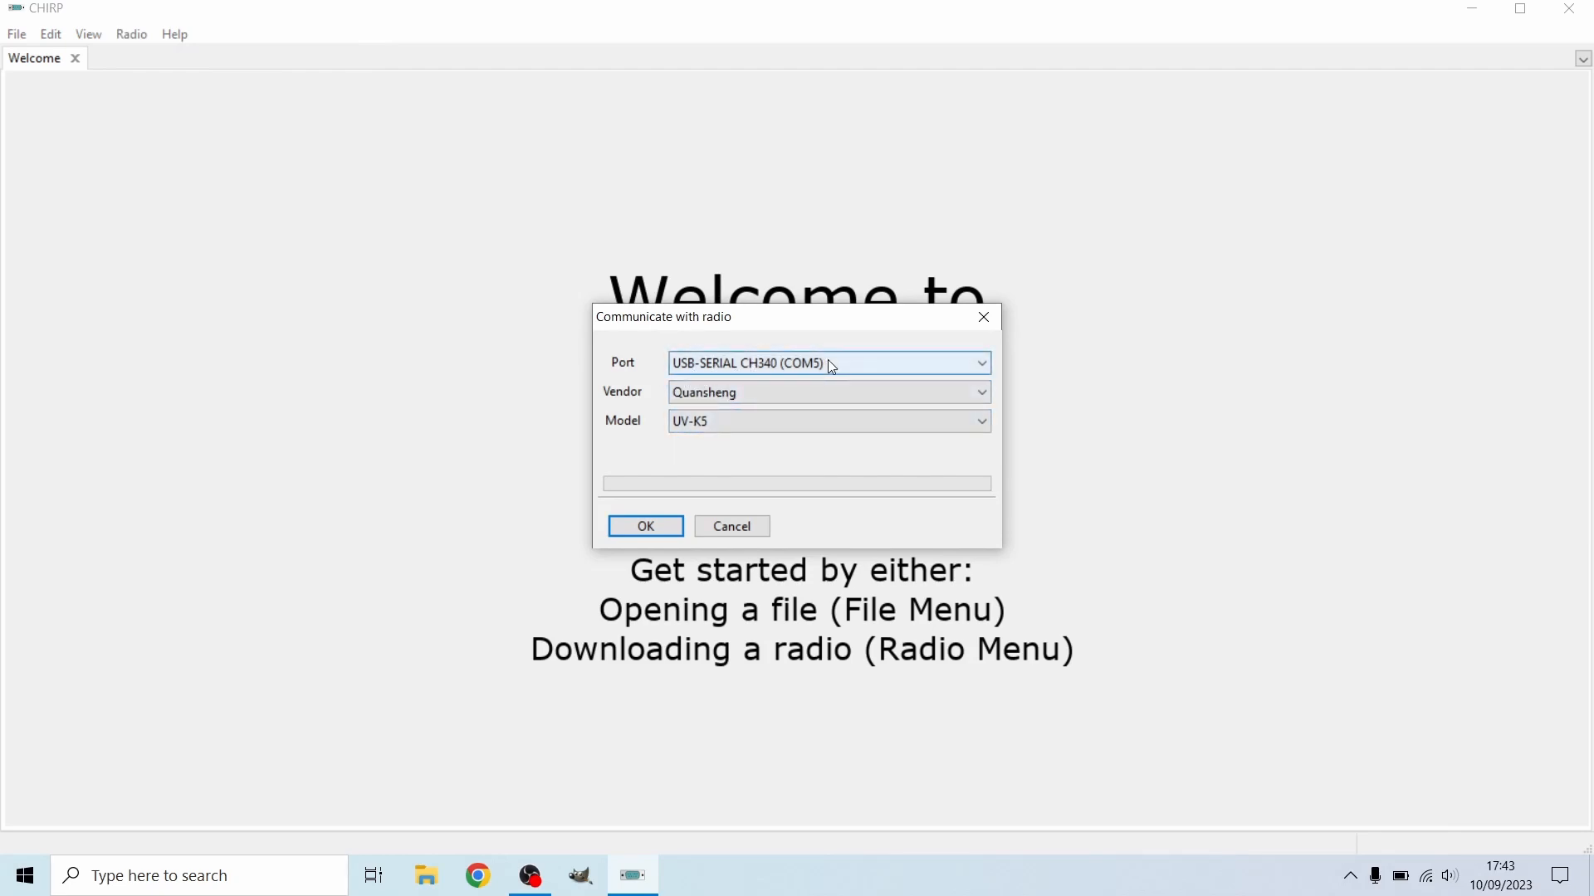
{"action": "left_click", "coordinate": [664, 530]}
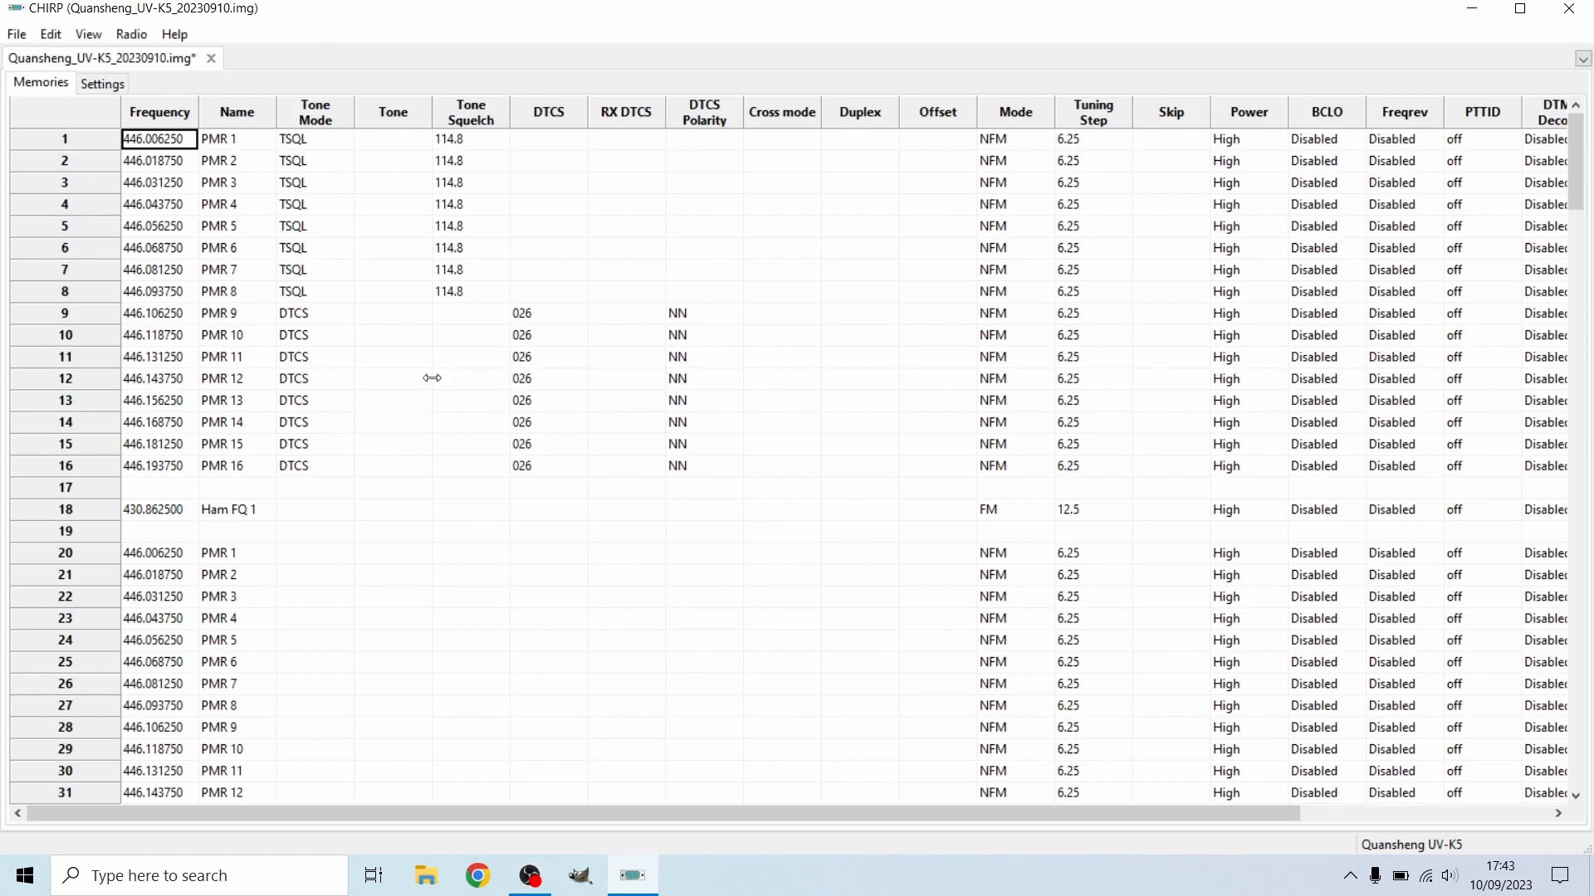
- Look through the channel memories downloaded from the radio, including their tone and DTCS settings
{"action": "scroll", "coordinate": [431, 386], "scroll_direction": "down", "scroll_amount": 4}
{"action": "scroll", "coordinate": [457, 448], "scroll_direction": "up", "scroll_amount": 1}
{"action": "scroll", "coordinate": [479, 512], "scroll_direction": "up", "scroll_amount": 3}
{"action": "scroll", "coordinate": [545, 431], "scroll_direction": "down", "scroll_amount": 2}
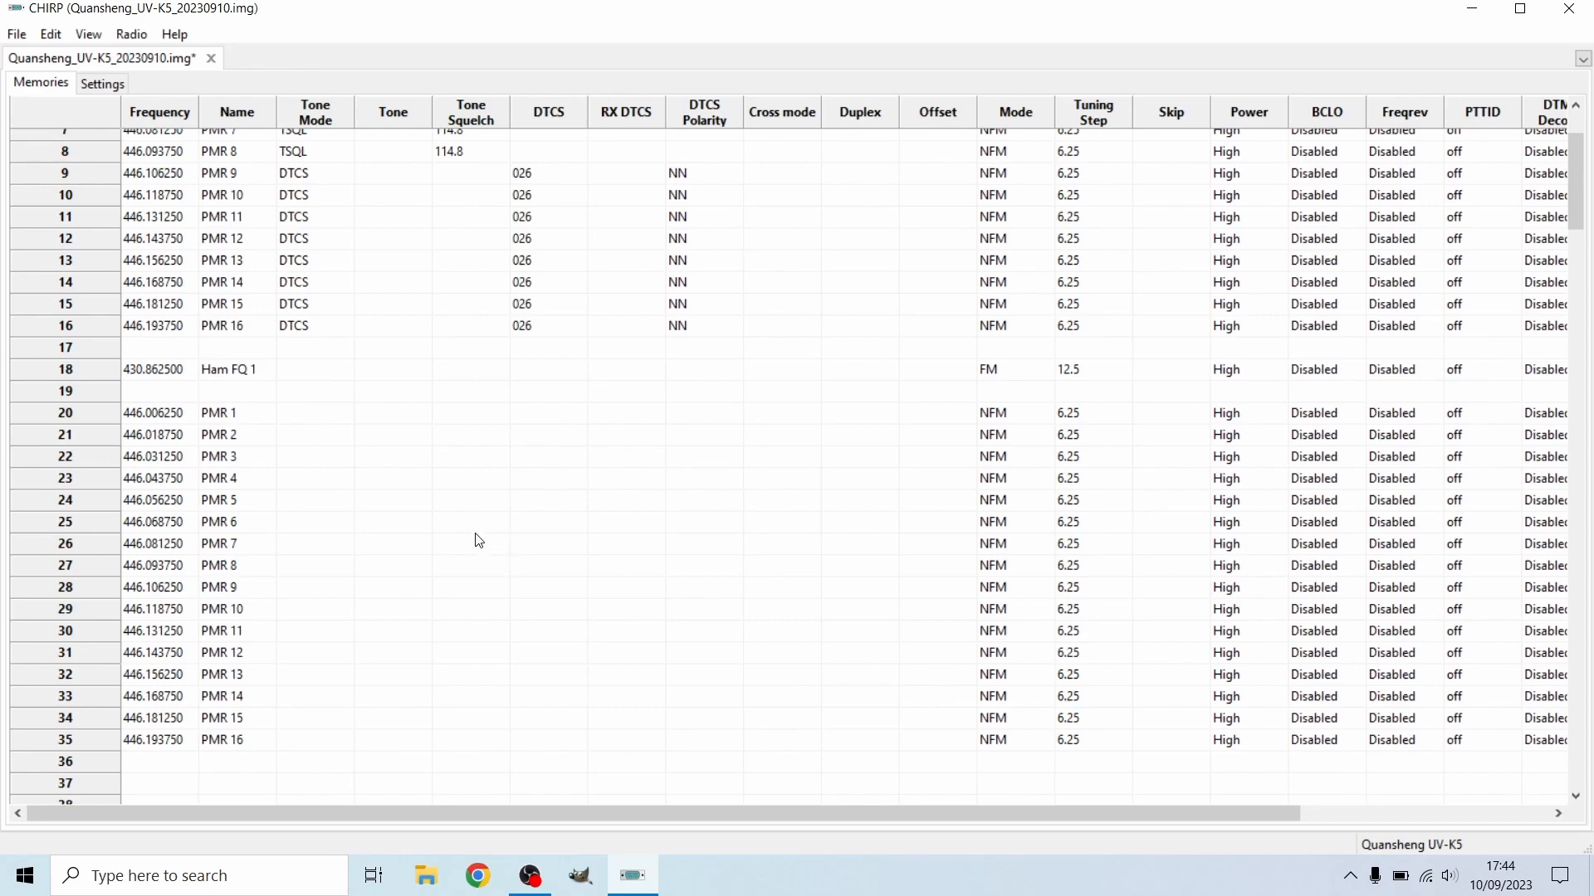
{"action": "scroll", "coordinate": [473, 540], "scroll_direction": "up", "scroll_amount": 2}
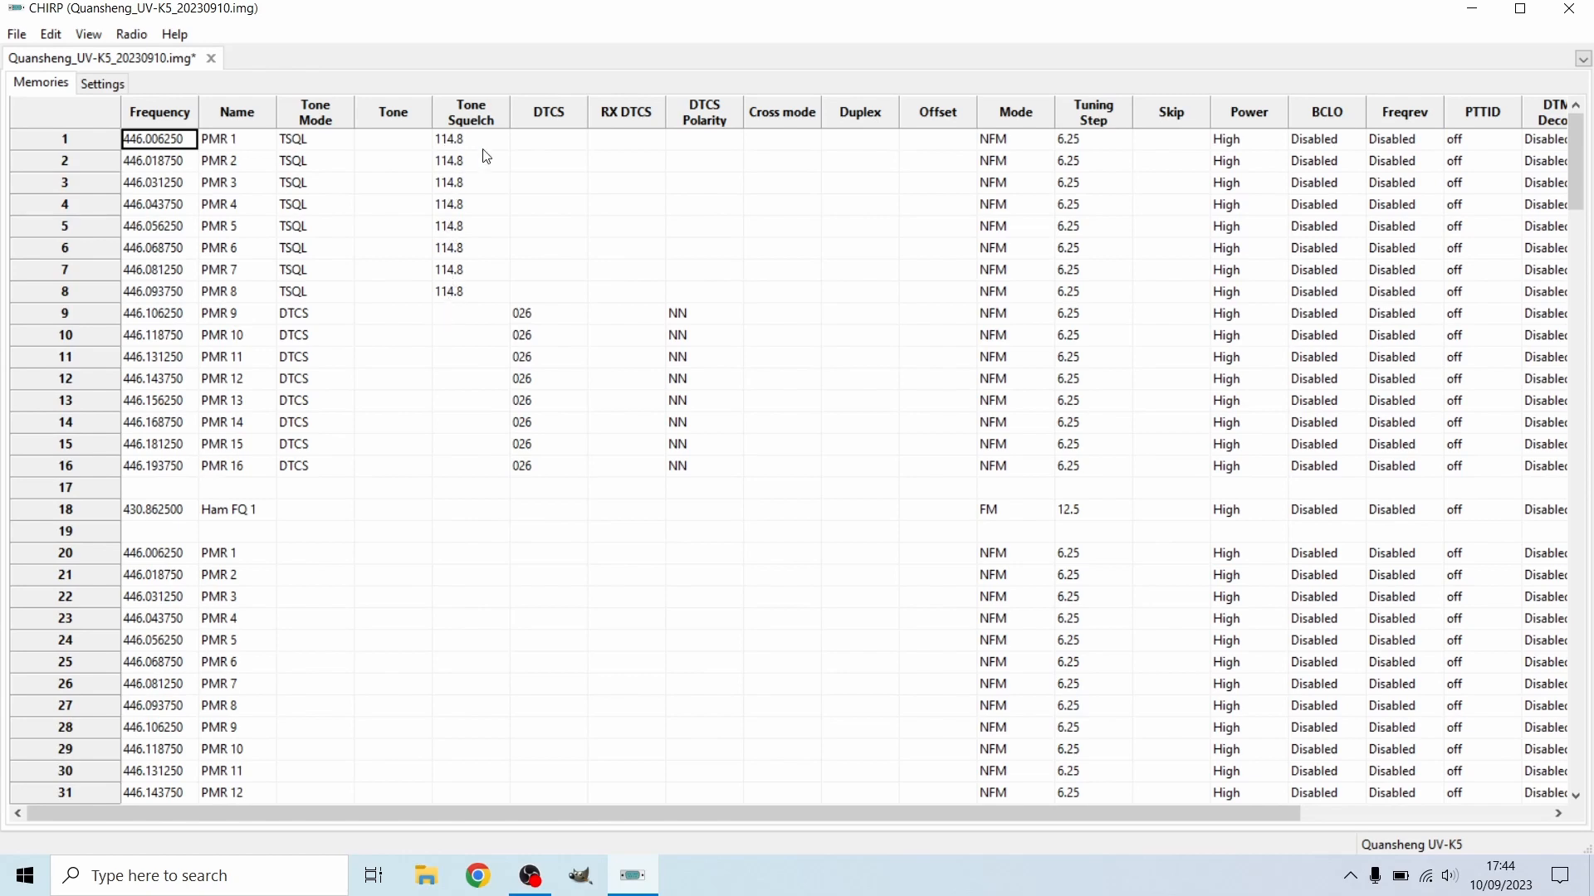
{"action": "scroll", "coordinate": [447, 638], "scroll_direction": "down", "scroll_amount": 3}
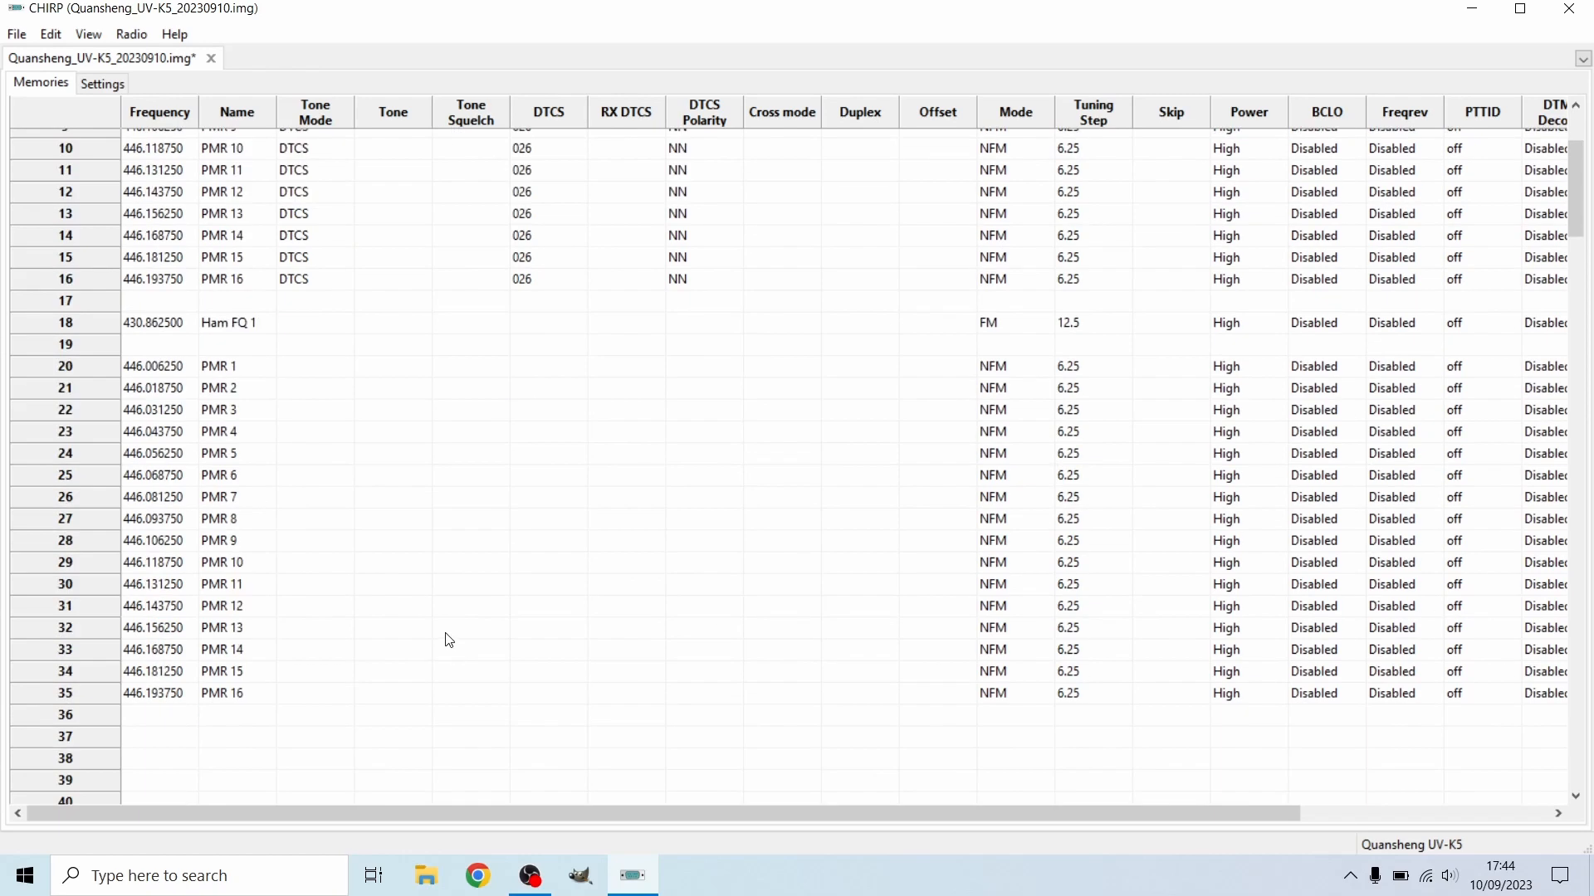
{"action": "scroll", "coordinate": [448, 637], "scroll_direction": "up", "scroll_amount": 3}
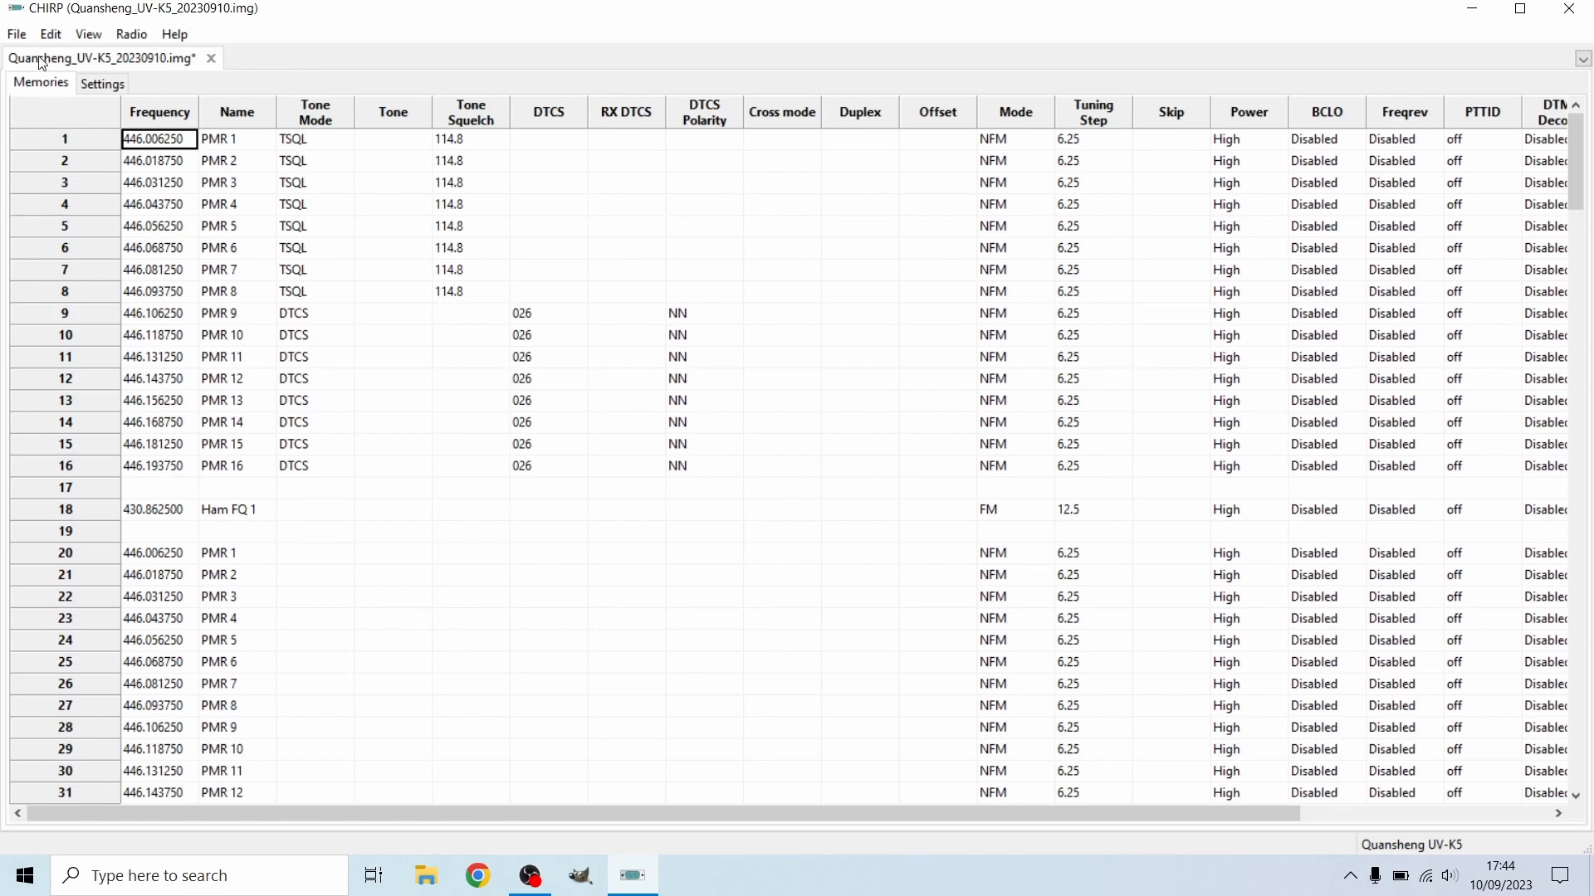
- Open the image file Quansheng_UV-K5_PMR_2Meters_70cm__with_MarineVHF from the Desktop folder
{"action": "left_click", "coordinate": [16, 34]}
{"action": "left_click", "coordinate": [34, 104]}
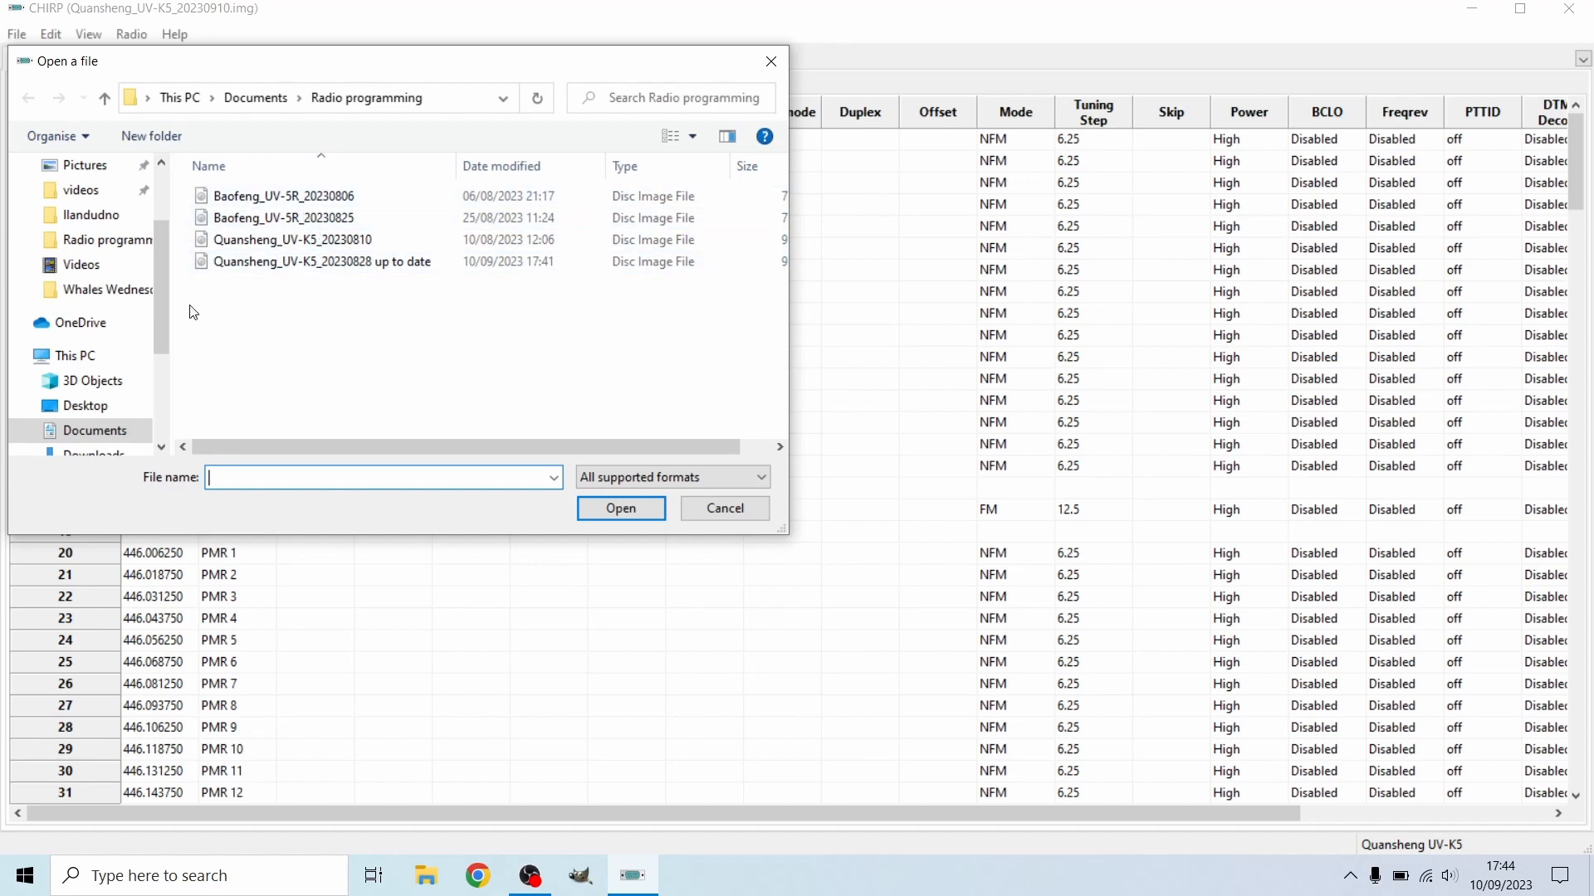
{"action": "scroll", "coordinate": [163, 286], "scroll_direction": "up", "scroll_amount": 3}
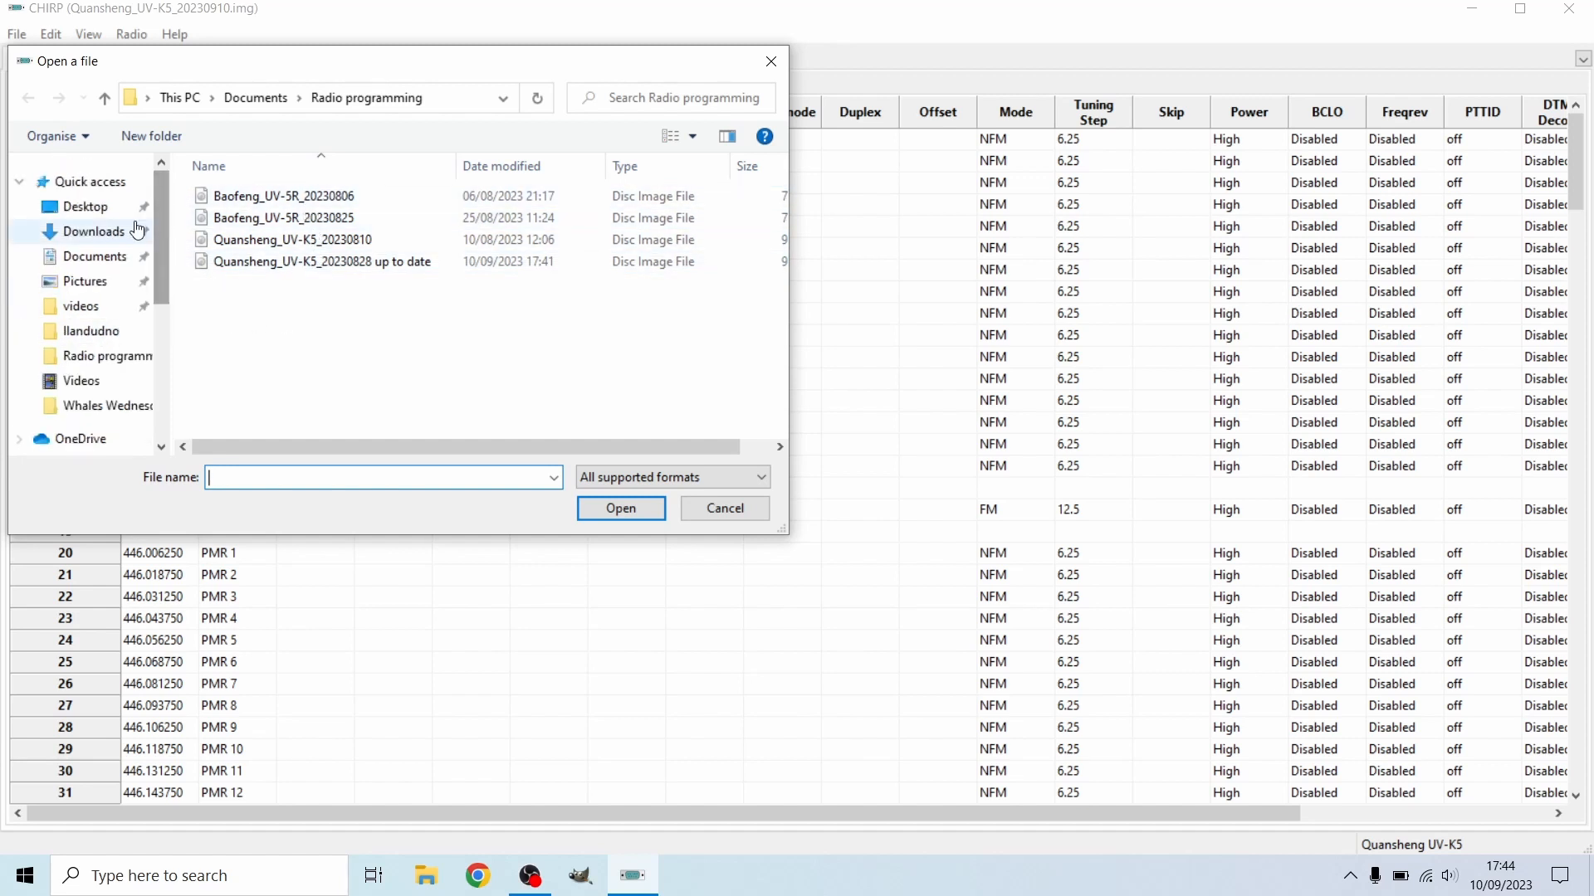
{"action": "left_click", "coordinate": [88, 207]}
{"action": "left_click", "coordinate": [236, 240]}
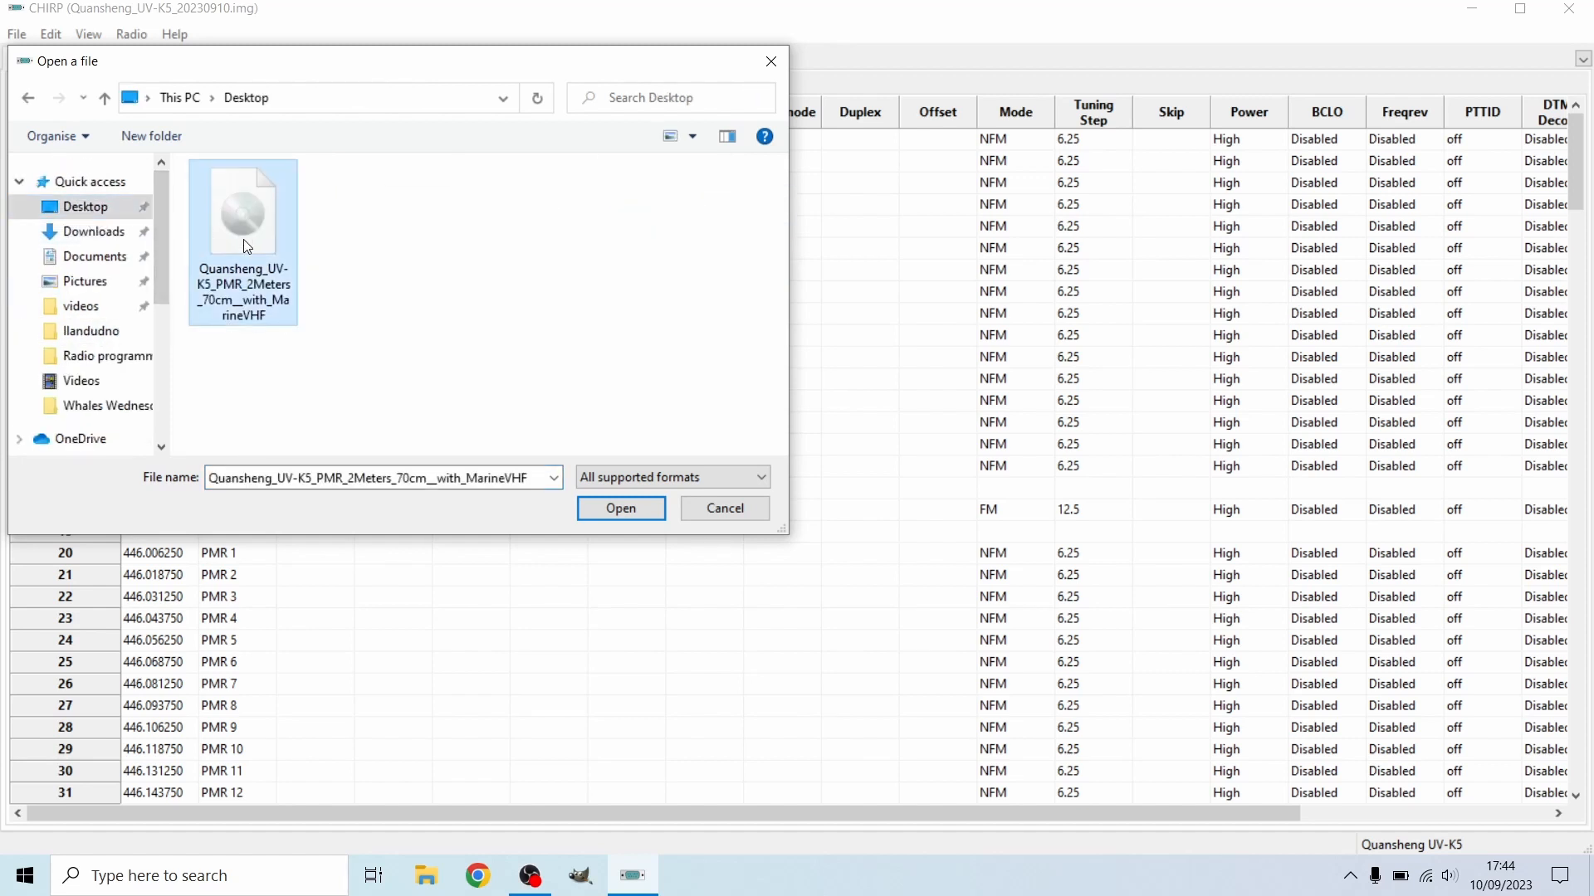
{"action": "left_click", "coordinate": [621, 509]}
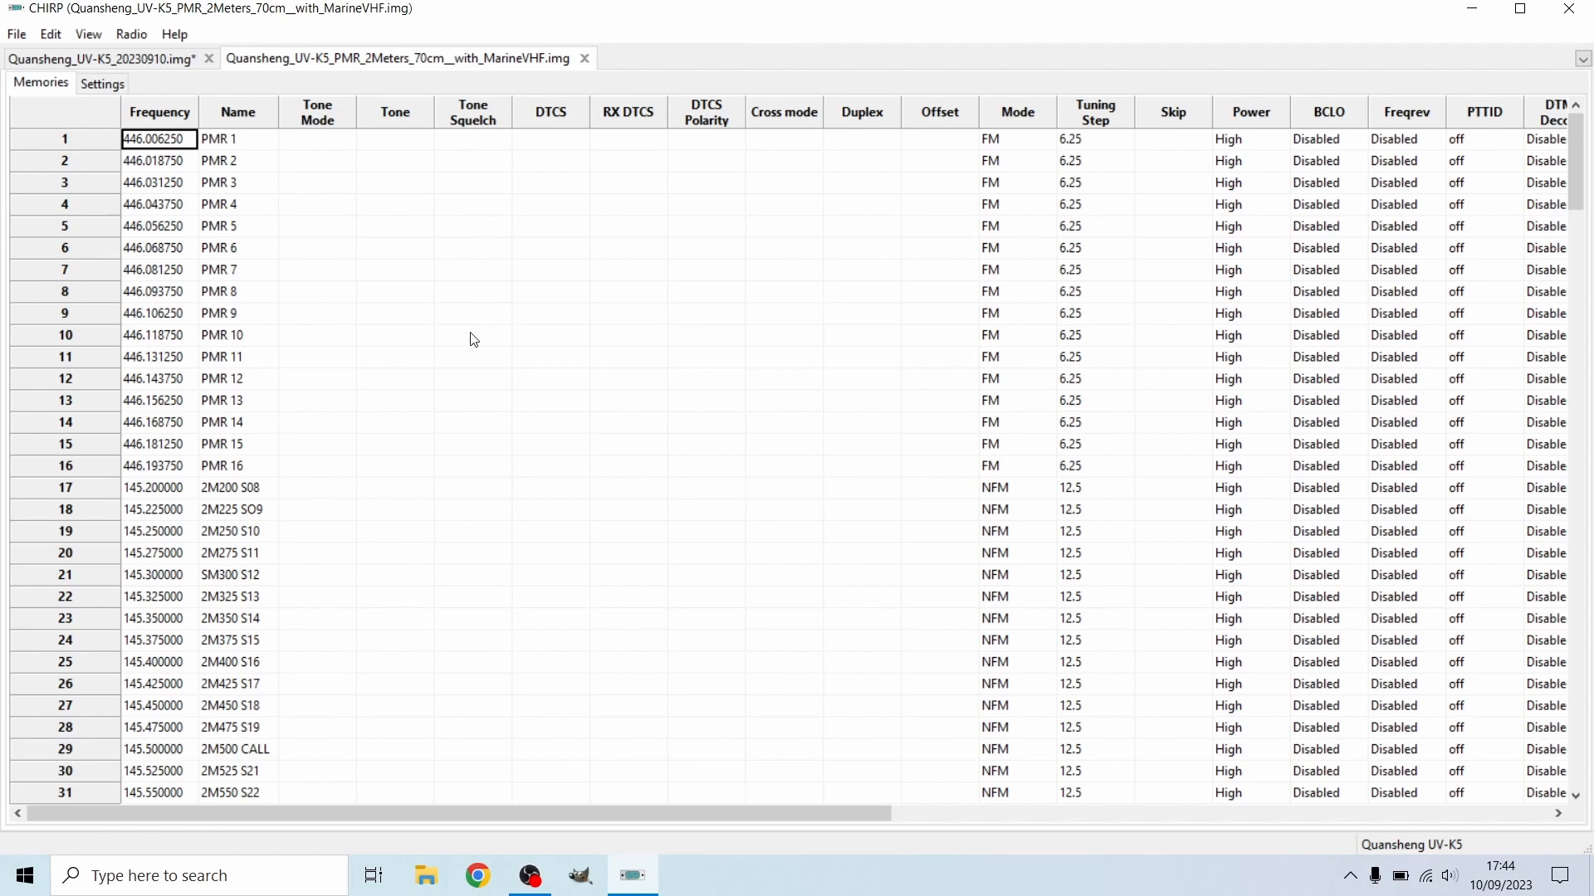
- Review the whole memory list of the opened image file, from the PMR channels down to the repeaters
{"action": "scroll", "coordinate": [465, 336], "scroll_direction": "down", "scroll_amount": 1}
{"action": "scroll", "coordinate": [465, 410], "scroll_direction": "down", "scroll_amount": 6}
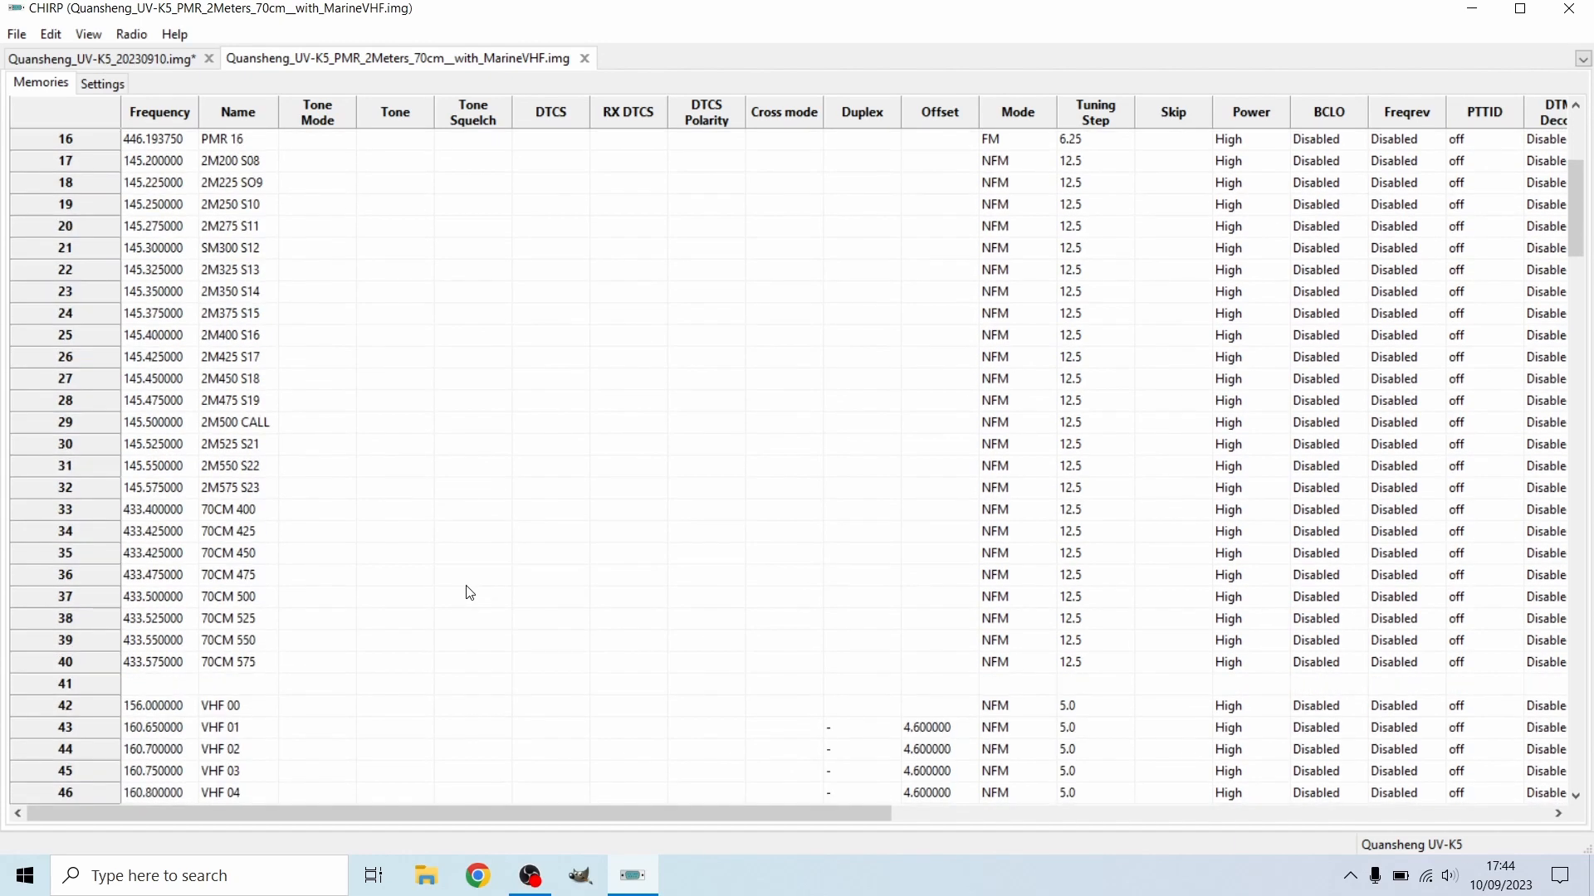
{"action": "scroll", "coordinate": [458, 571], "scroll_direction": "down", "scroll_amount": 6}
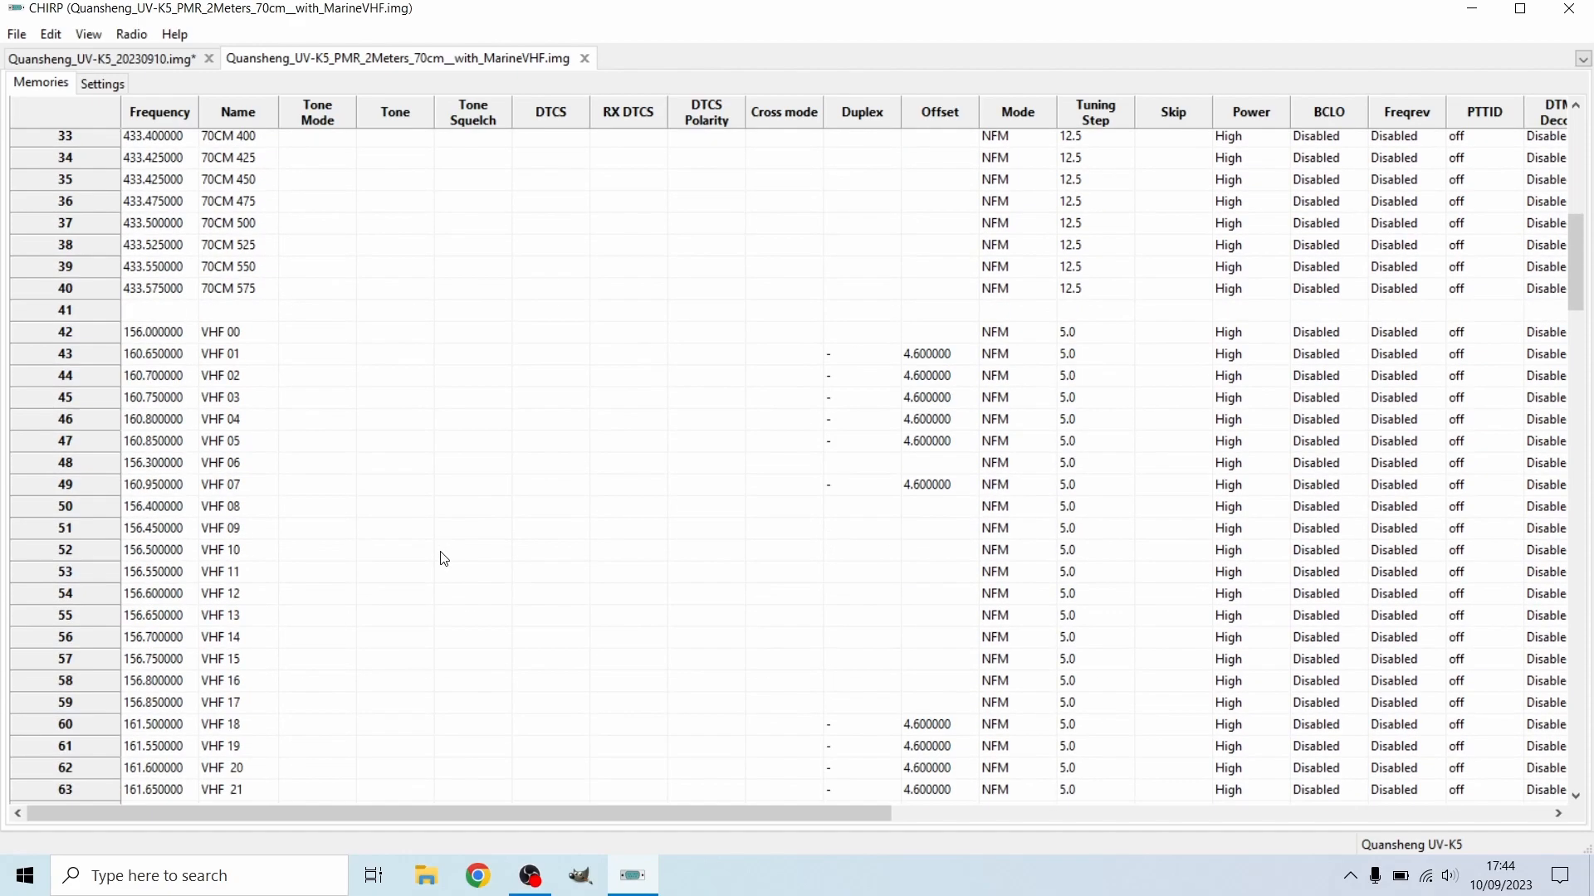
{"action": "scroll", "coordinate": [423, 523], "scroll_direction": "down", "scroll_amount": 2}
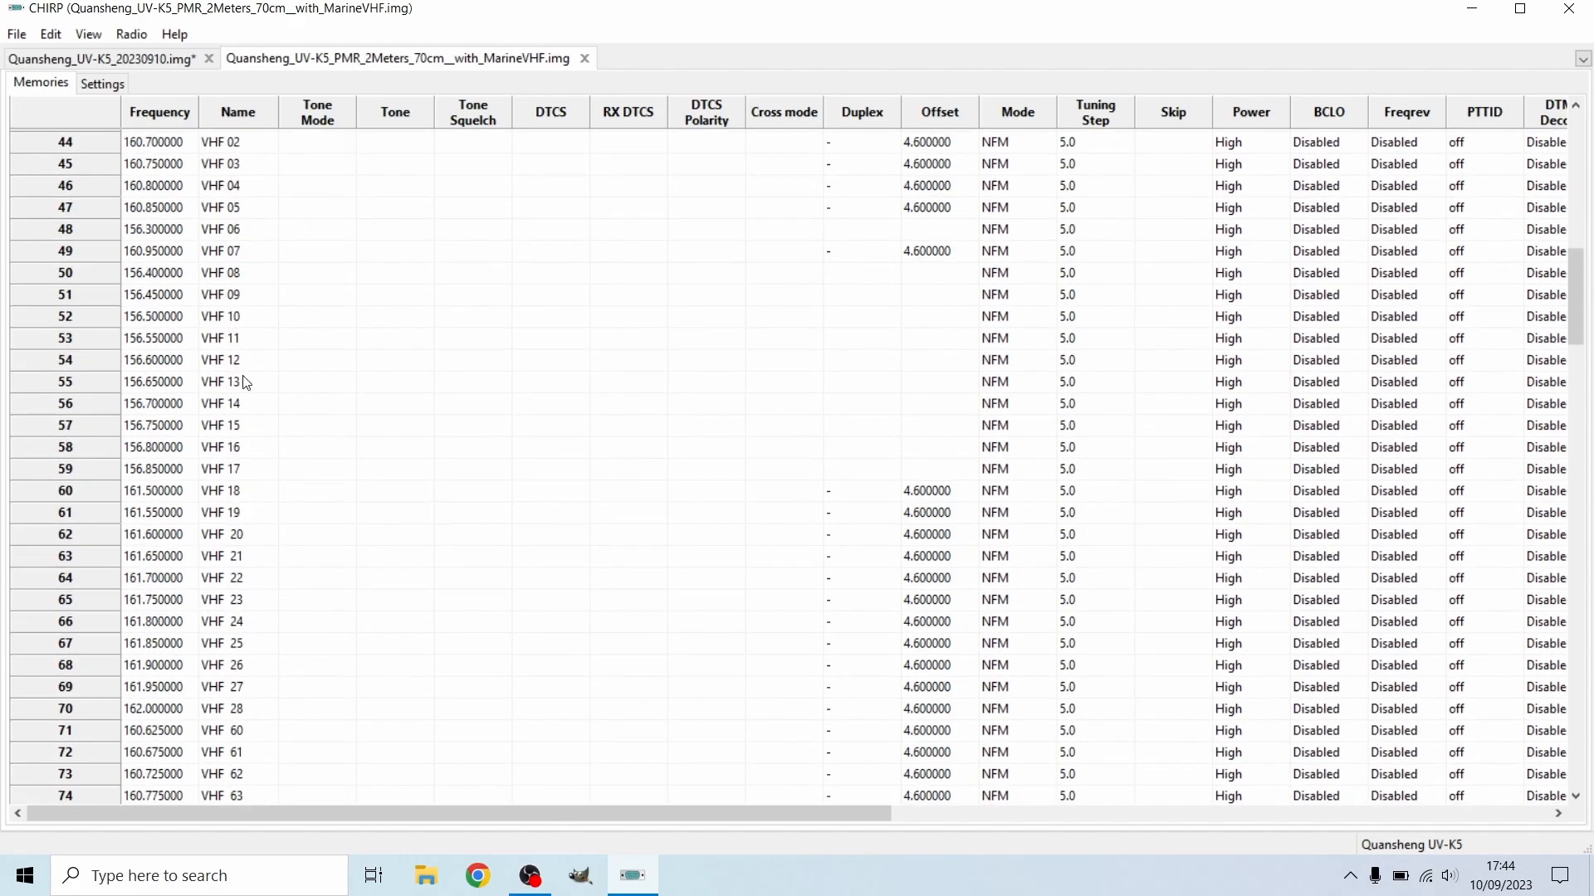
{"action": "scroll", "coordinate": [224, 375], "scroll_direction": "down", "scroll_amount": 18}
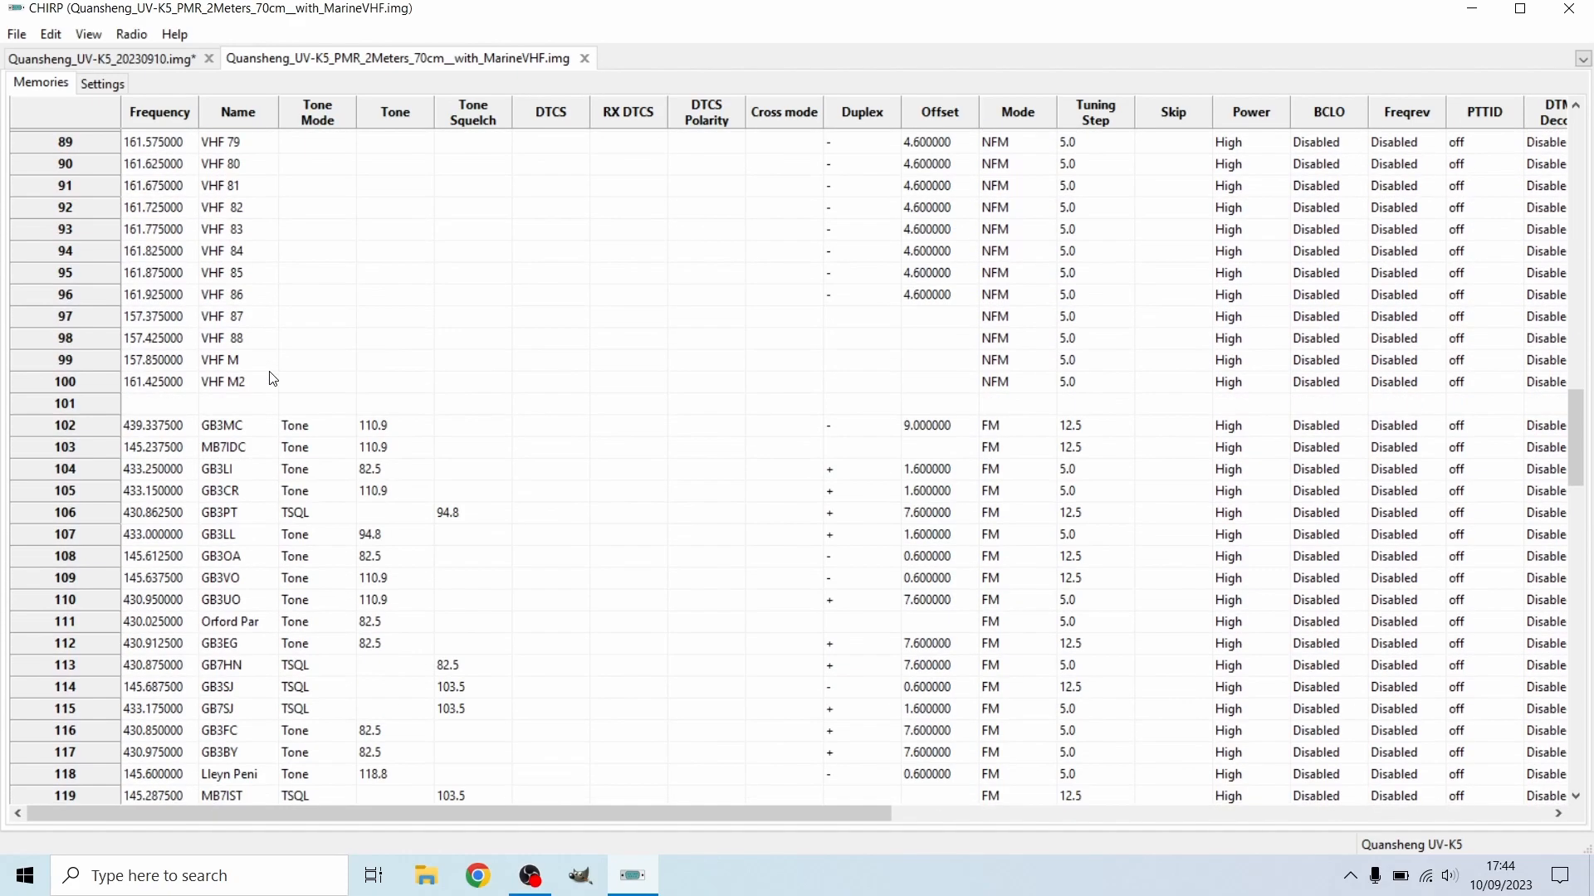
{"action": "scroll", "coordinate": [303, 514], "scroll_direction": "down", "scroll_amount": 4}
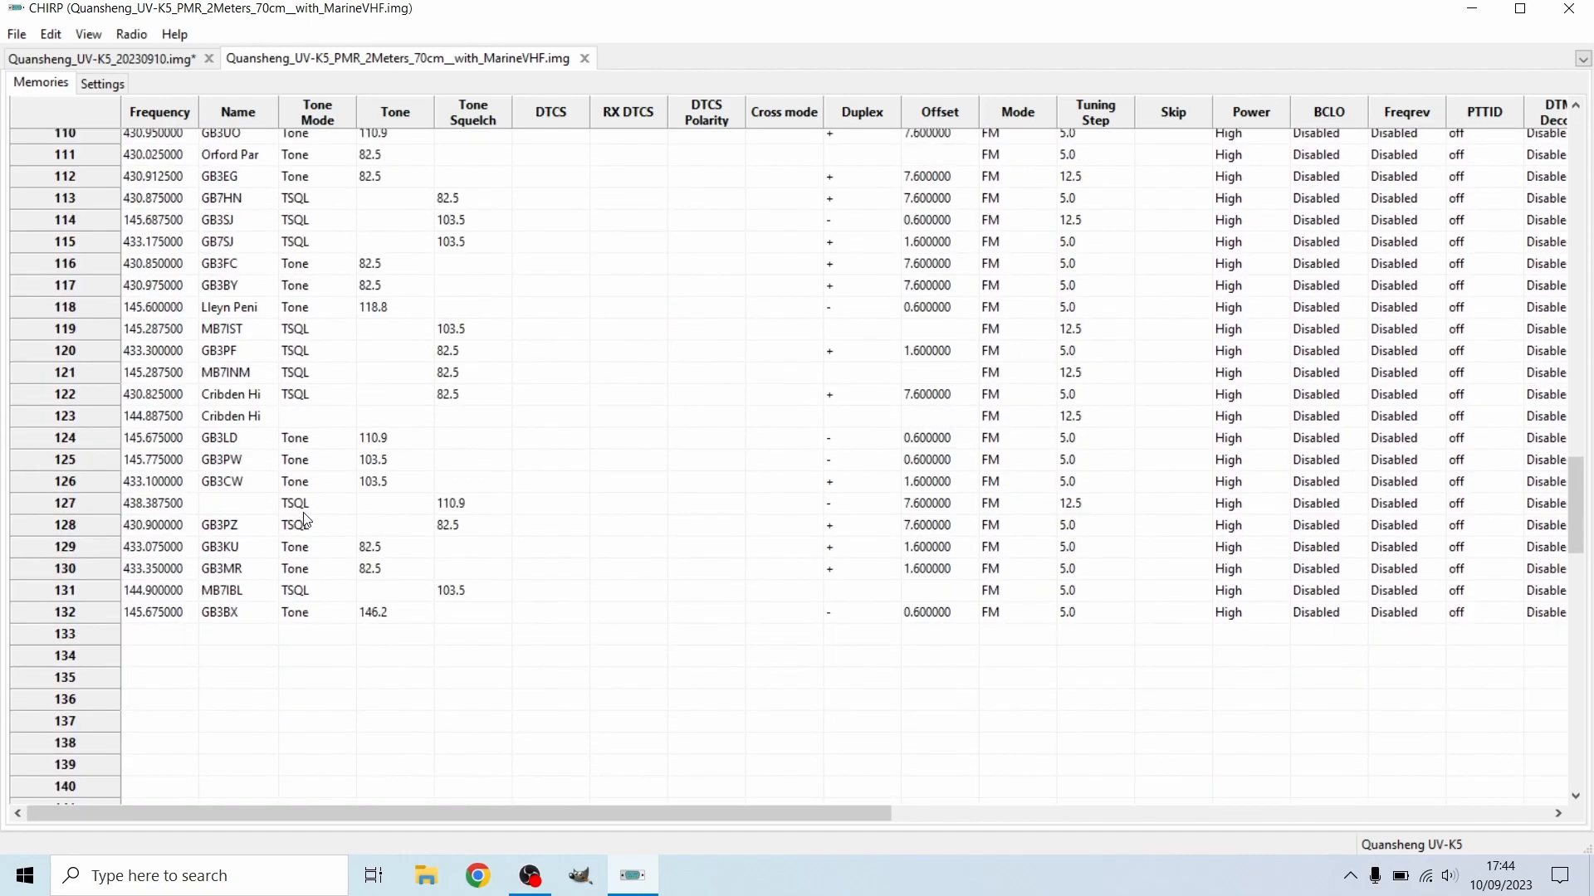
{"action": "scroll", "coordinate": [304, 523], "scroll_direction": "up", "scroll_amount": 14}
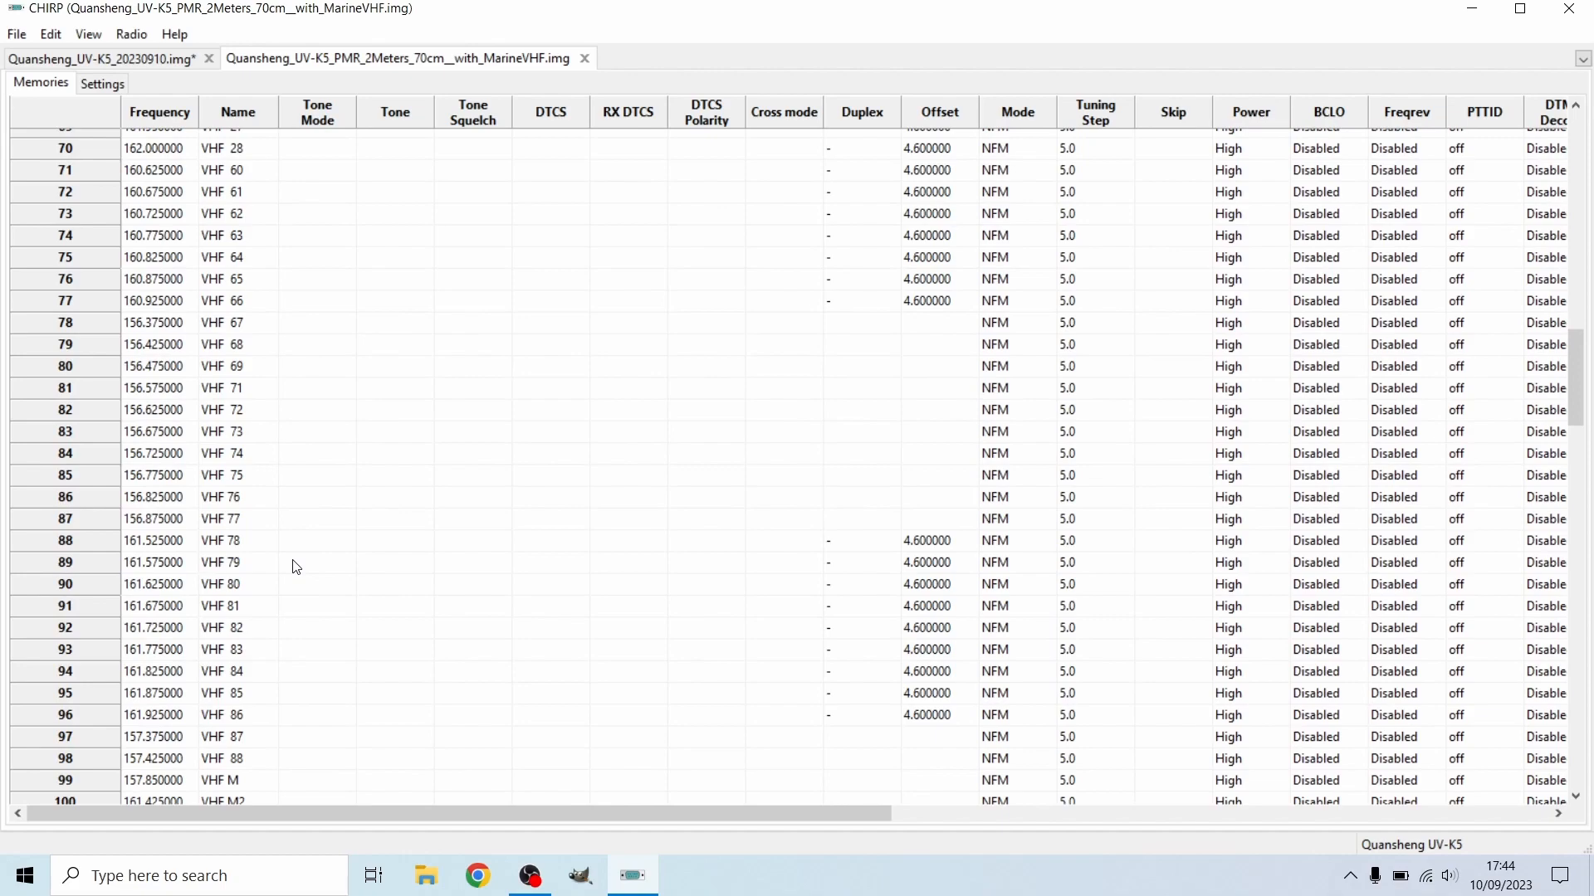
{"action": "scroll", "coordinate": [296, 567], "scroll_direction": "up", "scroll_amount": 16}
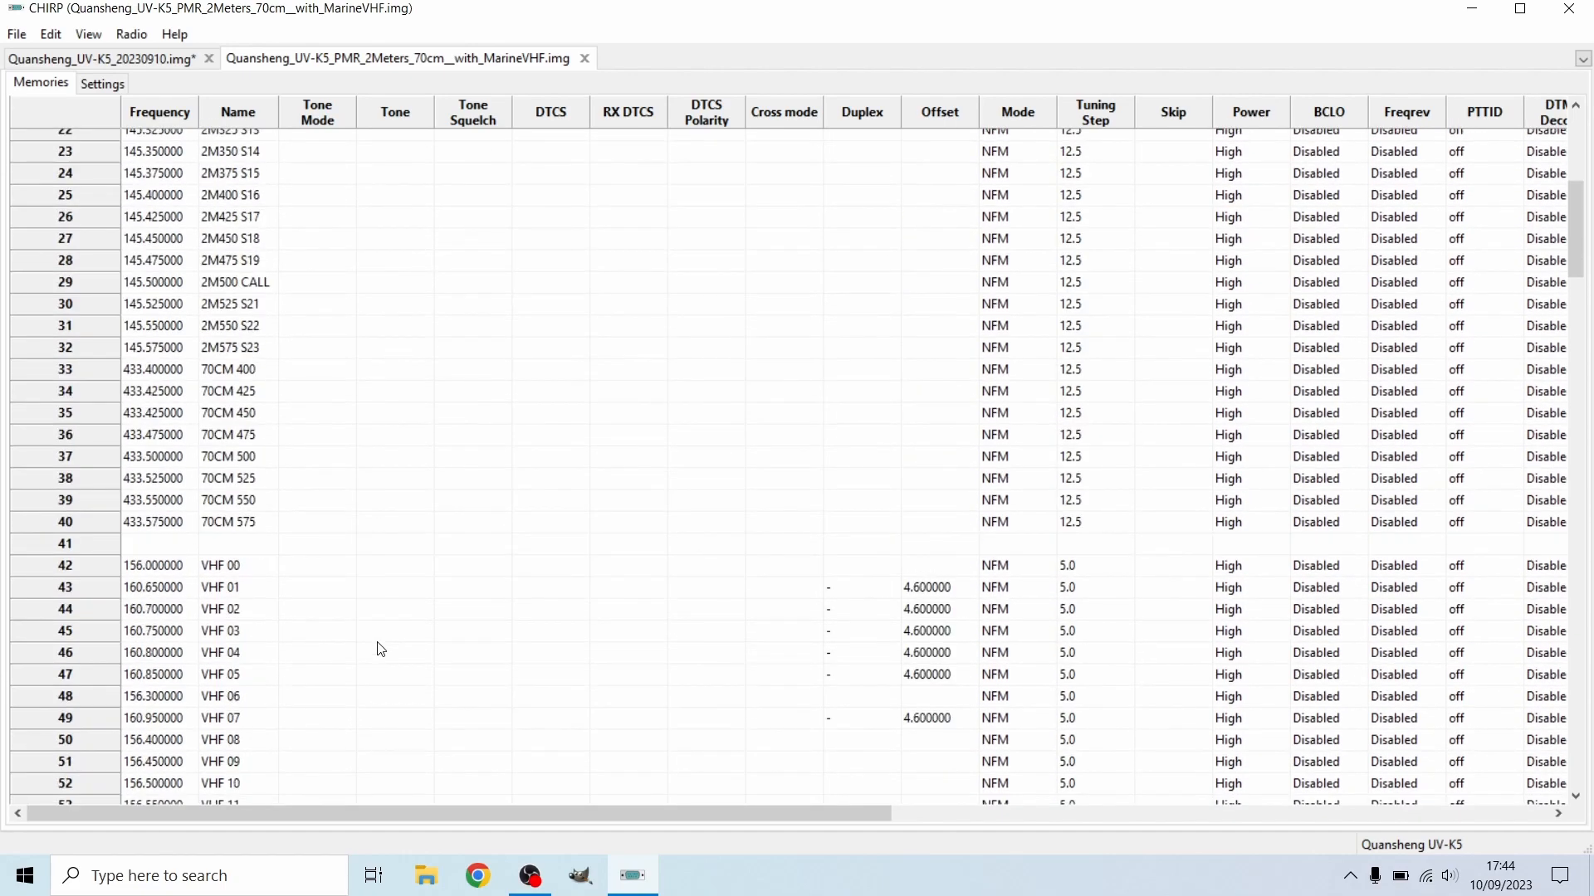
{"action": "scroll", "coordinate": [380, 648], "scroll_direction": "up", "scroll_amount": 7}
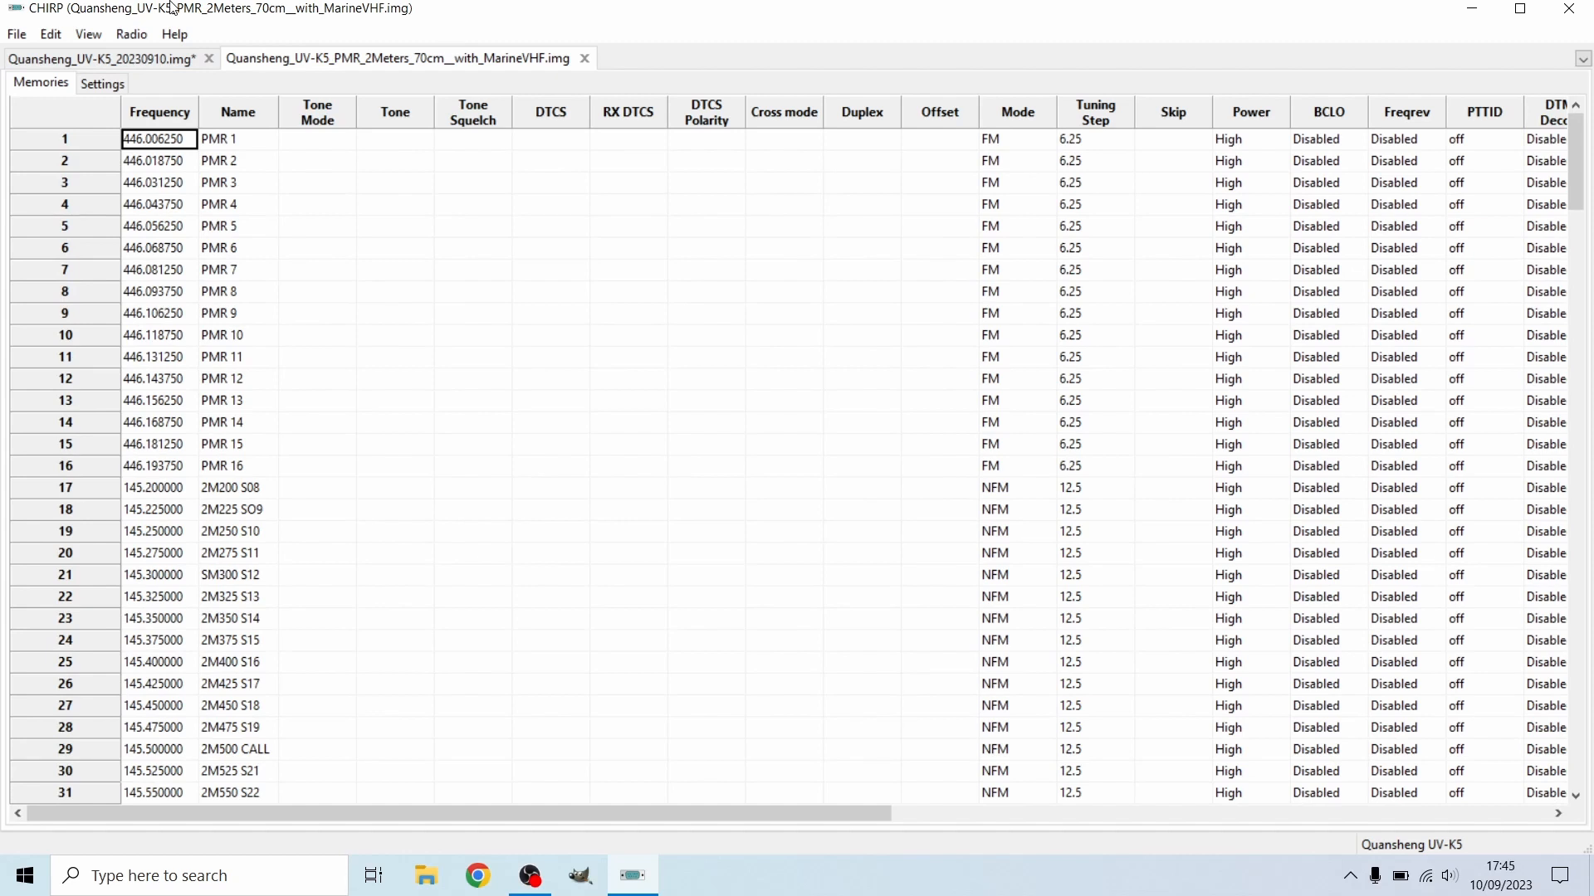
{"action": "left_click", "coordinate": [131, 34]}
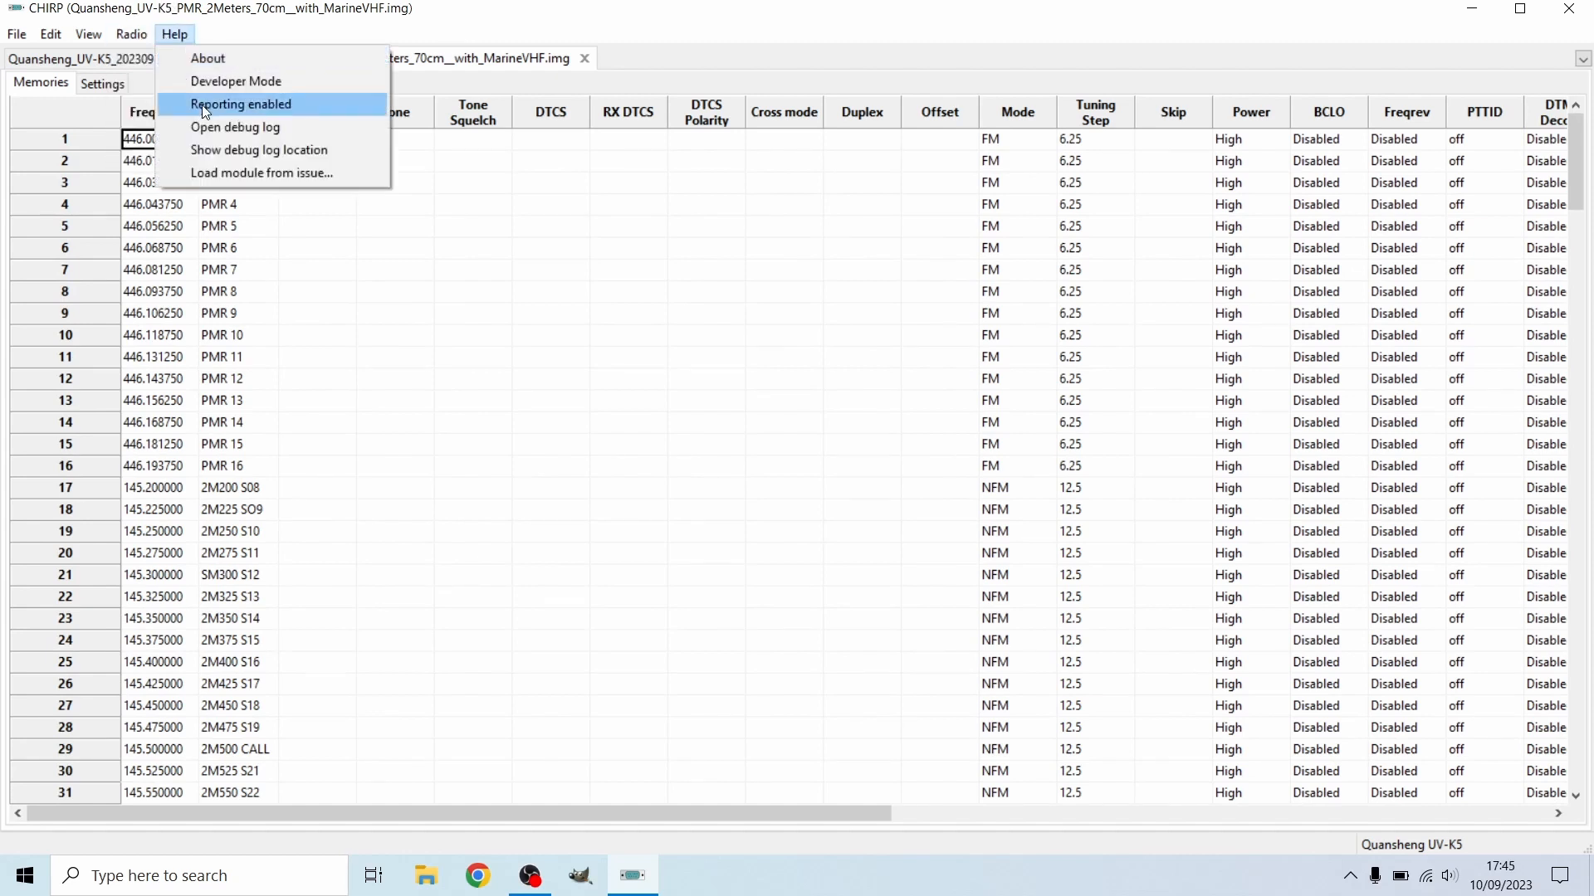
{"action": "mouse_move", "coordinate": [137, 34]}
{"action": "left_click", "coordinate": [182, 81]}
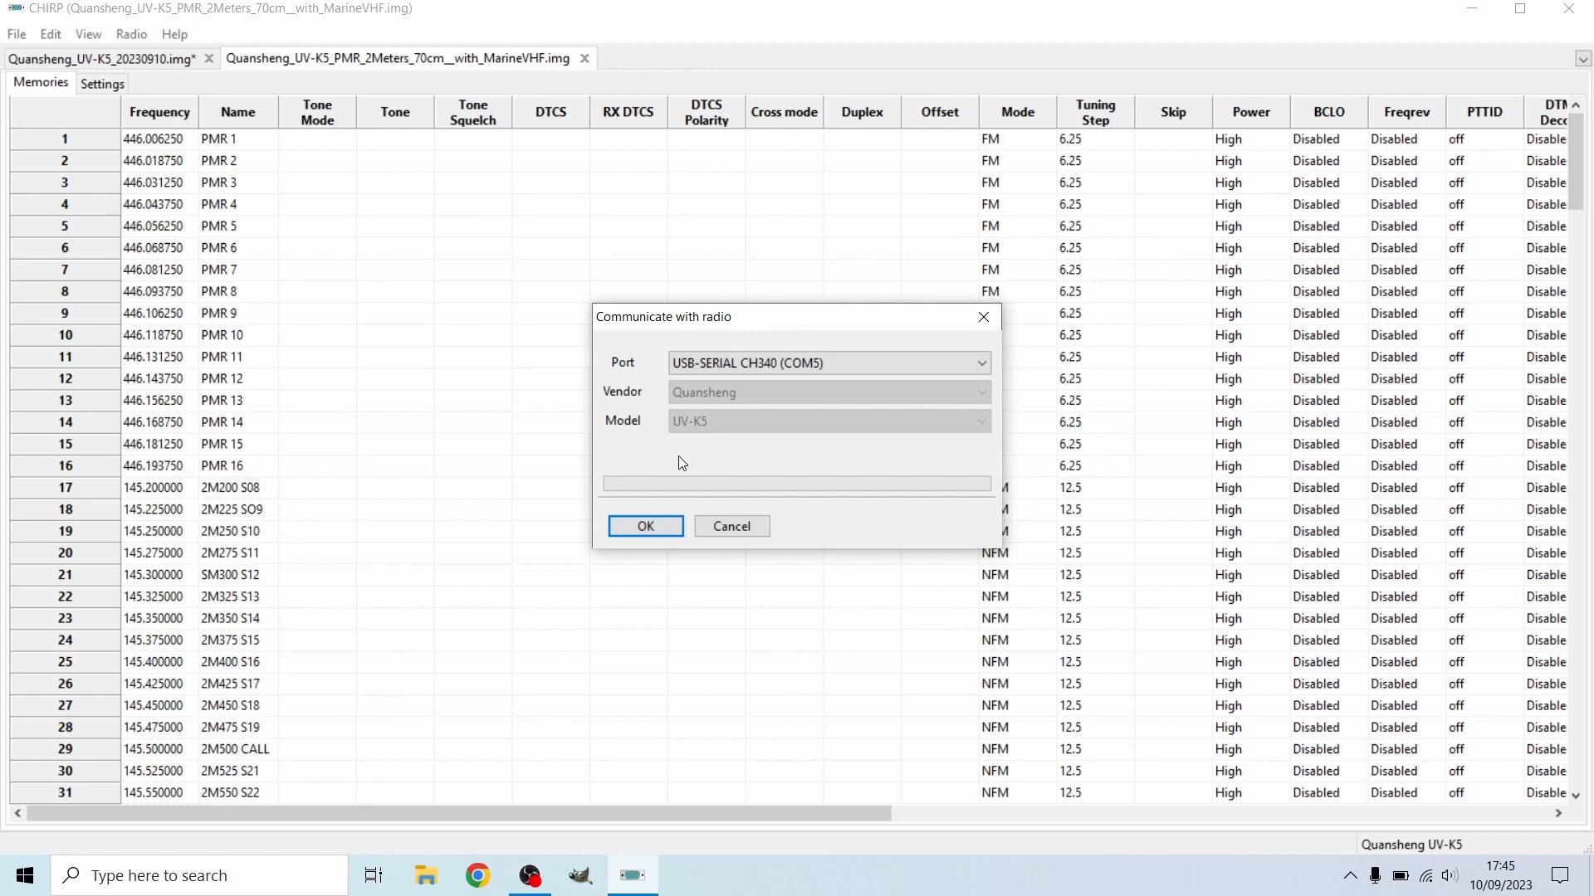
{"action": "left_click", "coordinate": [733, 524]}
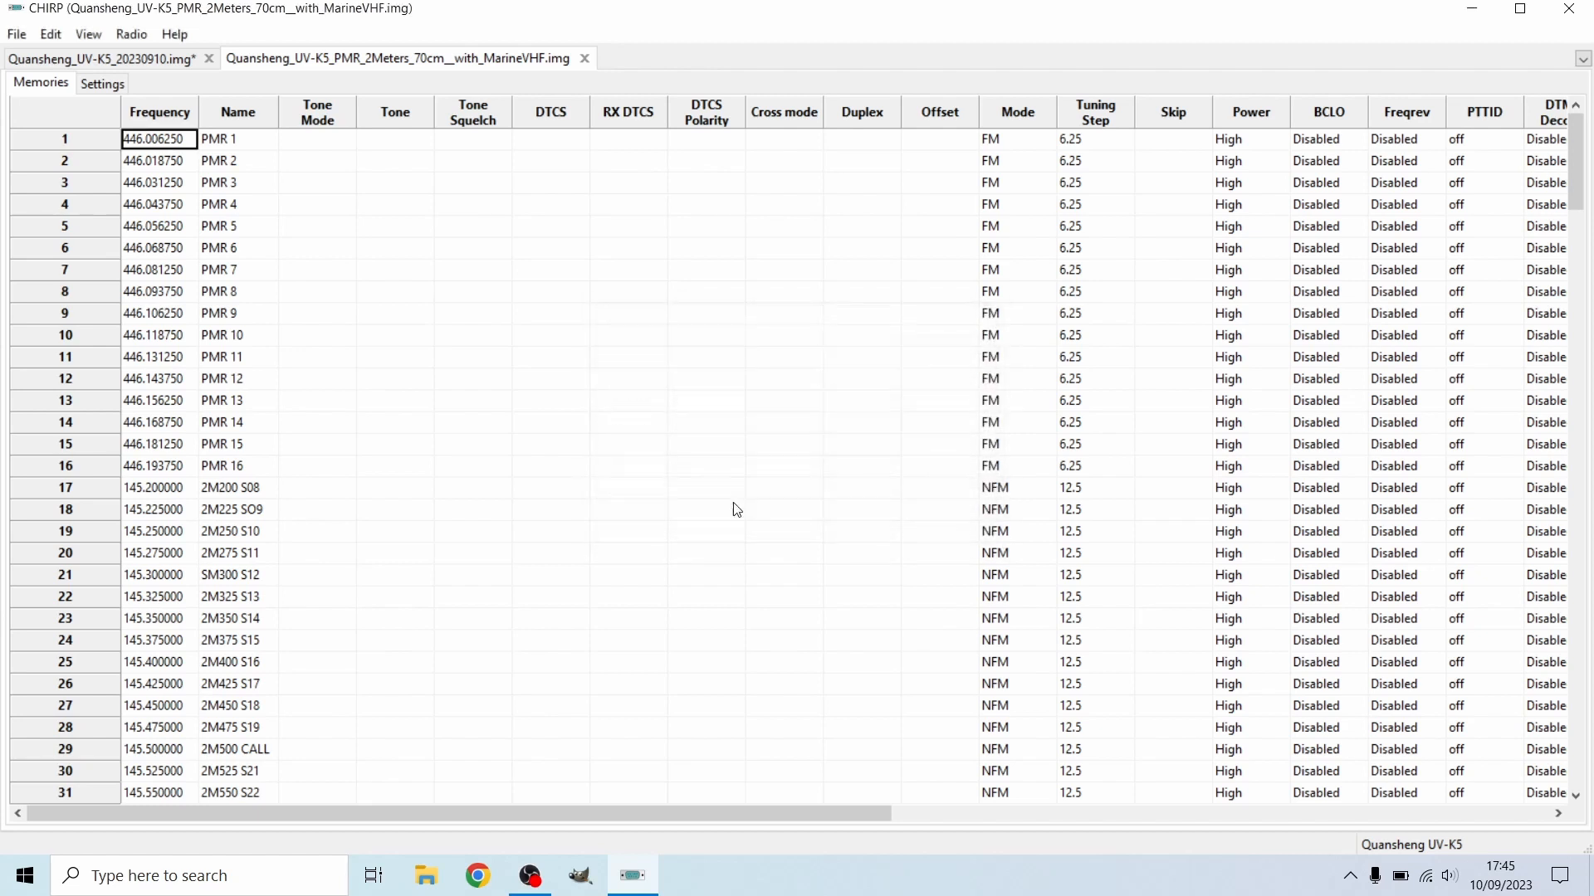
- Select memory rows 1 through 132 in the Quansheng_UV-K5_PMR_2Meters_70cm__with_MarineVHF image
{"action": "left_click", "coordinate": [191, 143]}
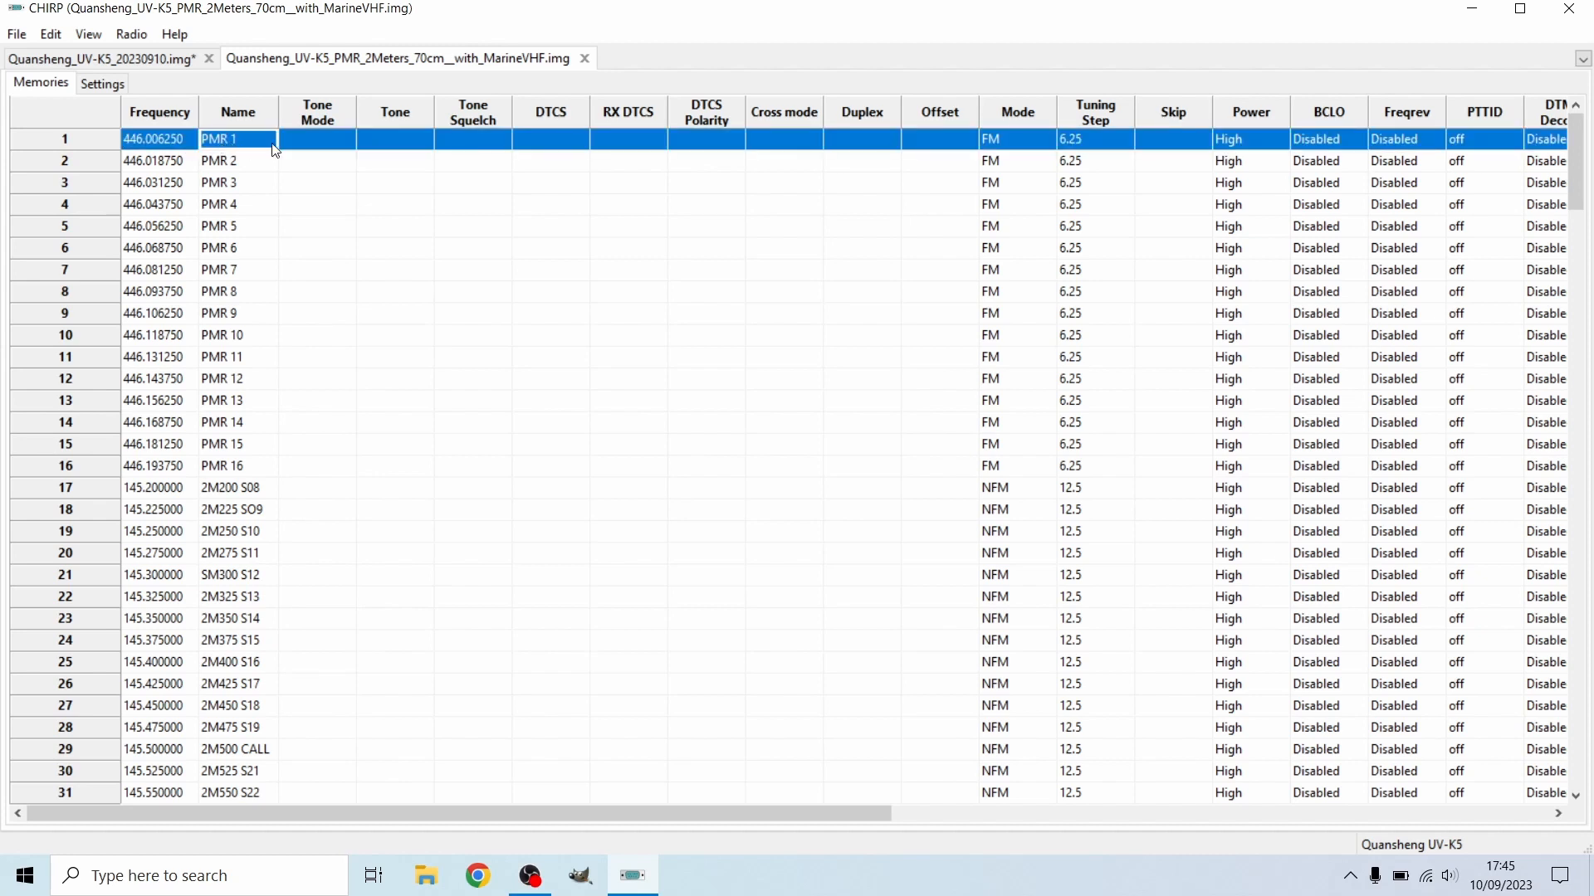
{"action": "left_click", "coordinate": [266, 175]}
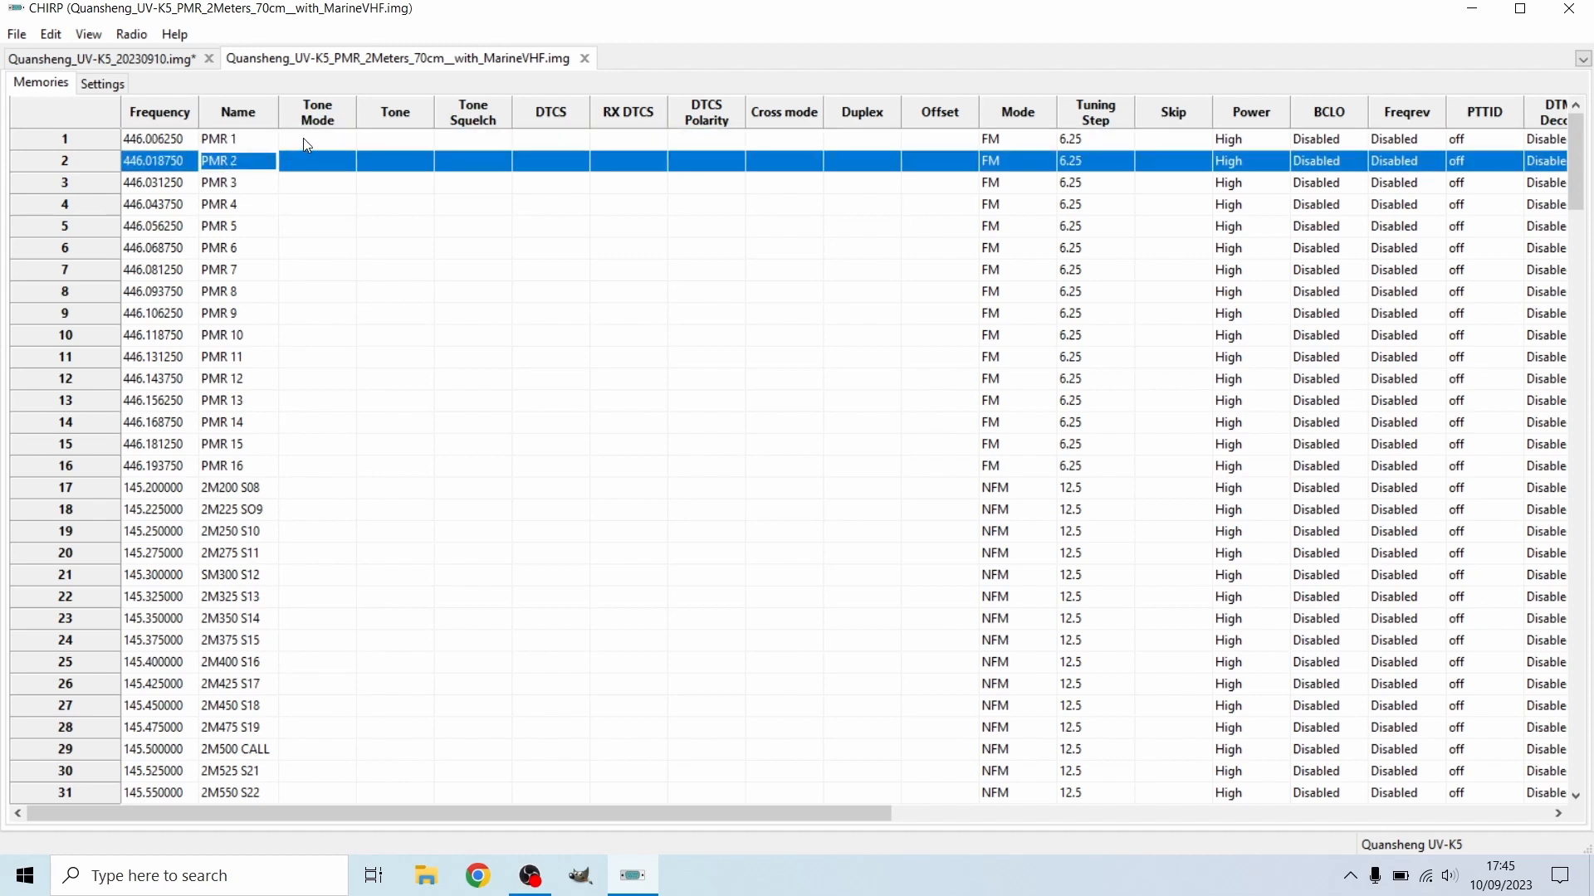
{"action": "left_click", "coordinate": [307, 145]}
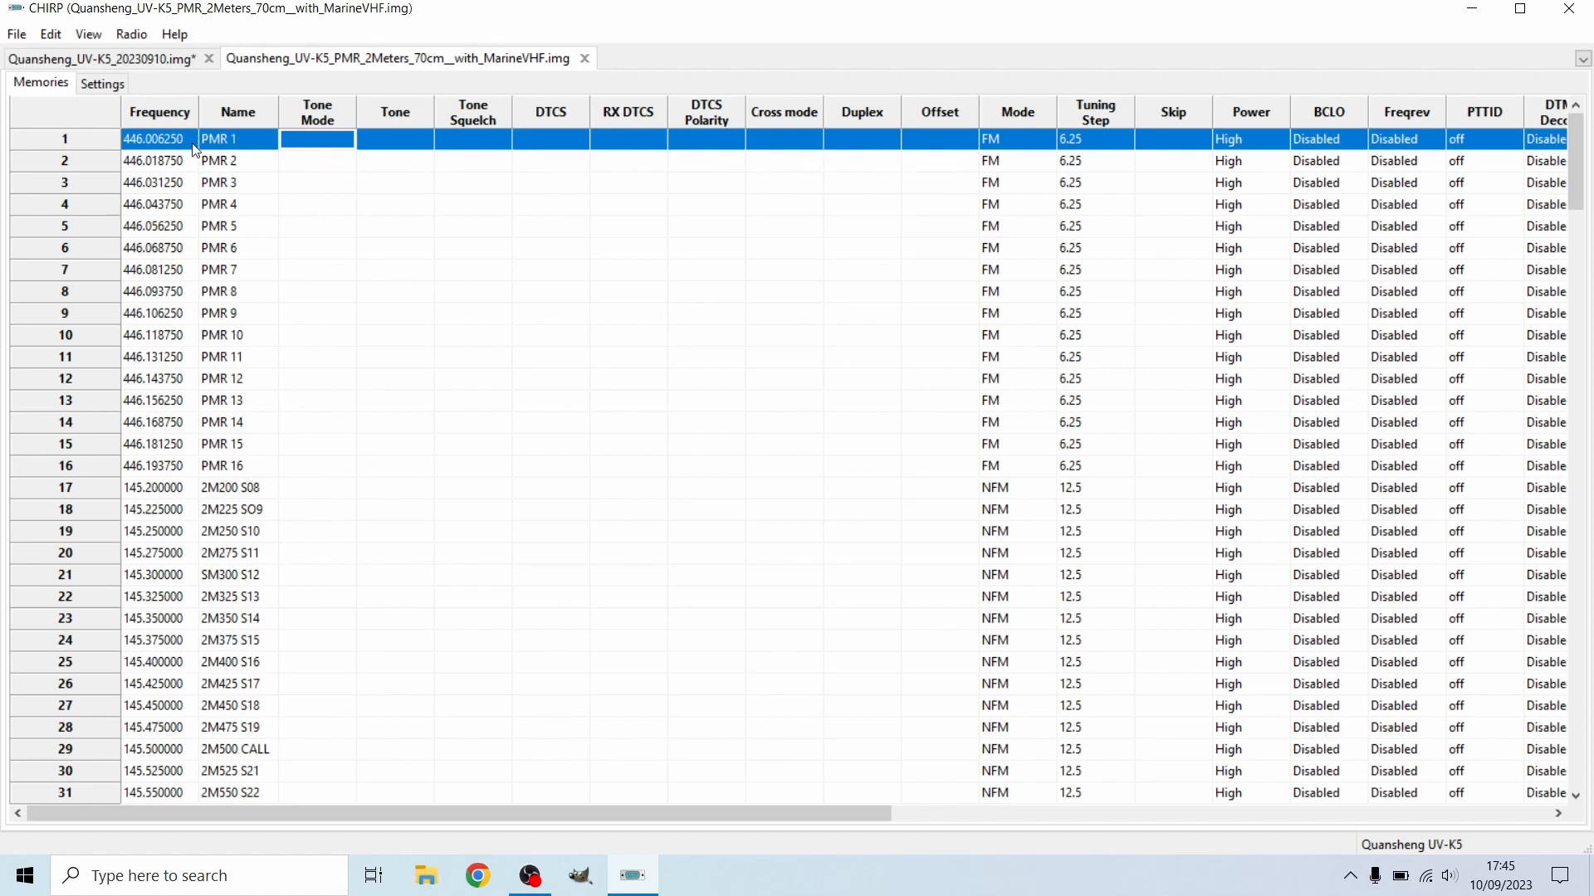
{"action": "key", "text": "shift+Down"}
{"action": "key", "text": "shift+Down"}
{"action": "key", "text": "shift+Down"}
{"action": "key", "text": "shift+Down"}
{"action": "key", "text": "shift+Down"}
{"action": "key", "text": "shift+Down"}
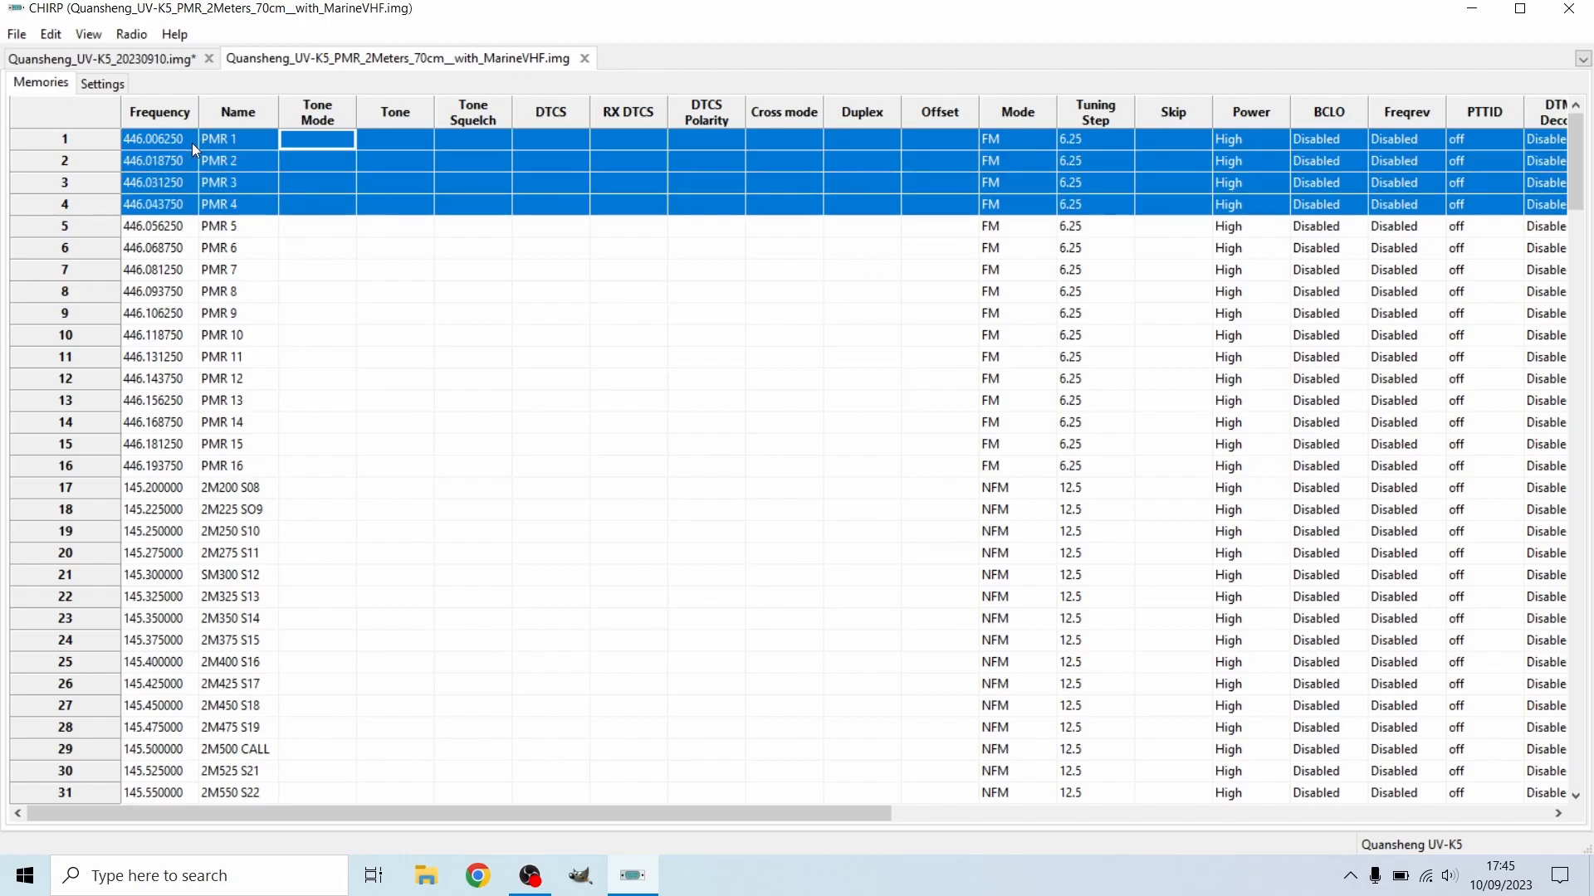
{"action": "key", "text": "shift+Down"}
{"action": "key", "text": "shift+Down"}
{"action": "key", "text": "shift+Down"}
{"action": "key", "text": "shift+Down"}
{"action": "key", "text": "shift+Down"}
{"action": "key", "text": "shift+Down"}
{"action": "key", "text": "shift+Down"}
{"action": "key", "text": "shift+Down"}
{"action": "key", "text": "shift+Down"}
{"action": "key", "text": "shift+Down"}
{"action": "key", "text": "shift+Down"}
{"action": "key", "text": "shift+Down"}
{"action": "key", "text": "shift+Down"}
{"action": "key", "text": "shift+Down"}
{"action": "key", "text": "shift+Down"}
{"action": "key", "text": "shift+Down"}
{"action": "key", "text": "shift+Down"}
{"action": "key", "text": "shift+Down"}
{"action": "key", "text": "shift+Down"}
{"action": "key", "text": "shift+Down"}
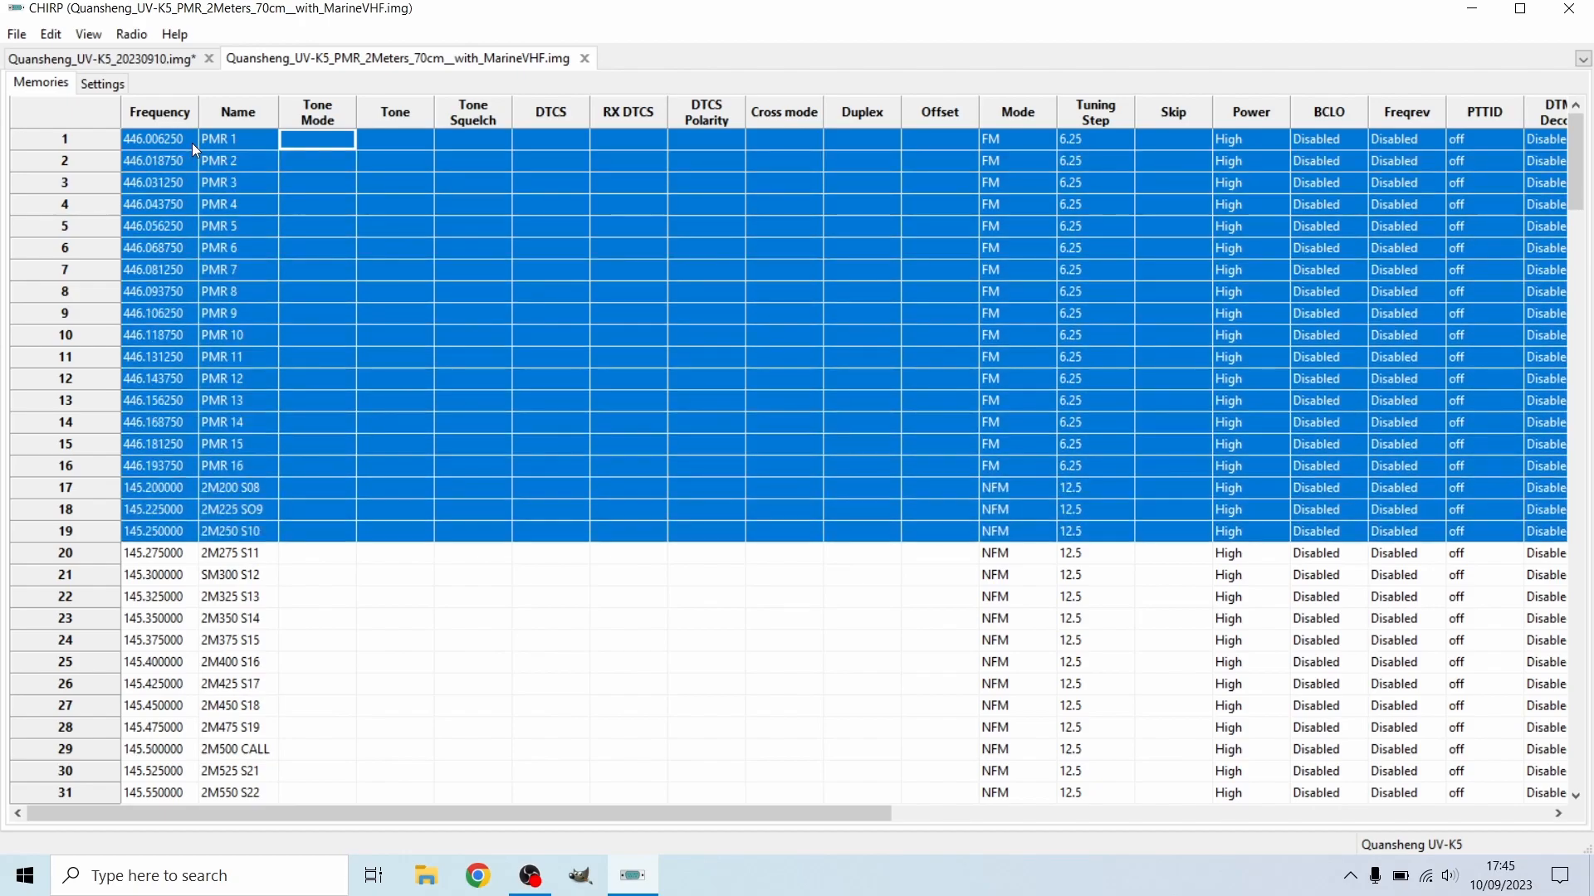
{"action": "key", "text": "shift+Down"}
{"action": "key", "text": "shift+Down"}
{"action": "key", "text": "shift+Down"}
{"action": "key", "text": "shift+Down"}
{"action": "key", "text": "shift+Down"}
{"action": "key", "text": "shift+Down"}
{"action": "key", "text": "shift+Down"}
{"action": "key", "text": "shift+Down"}
{"action": "key", "text": "shift+Down"}
{"action": "key", "text": "shift+Down"}
{"action": "key", "text": "shift+Down"}
{"action": "key", "text": "shift+Down"}
{"action": "key", "text": "shift+Down"}
{"action": "key", "text": "shift+Down"}
{"action": "key", "text": "shift+Down"}
{"action": "key", "text": "shift+Down"}
{"action": "key", "text": "shift+Down"}
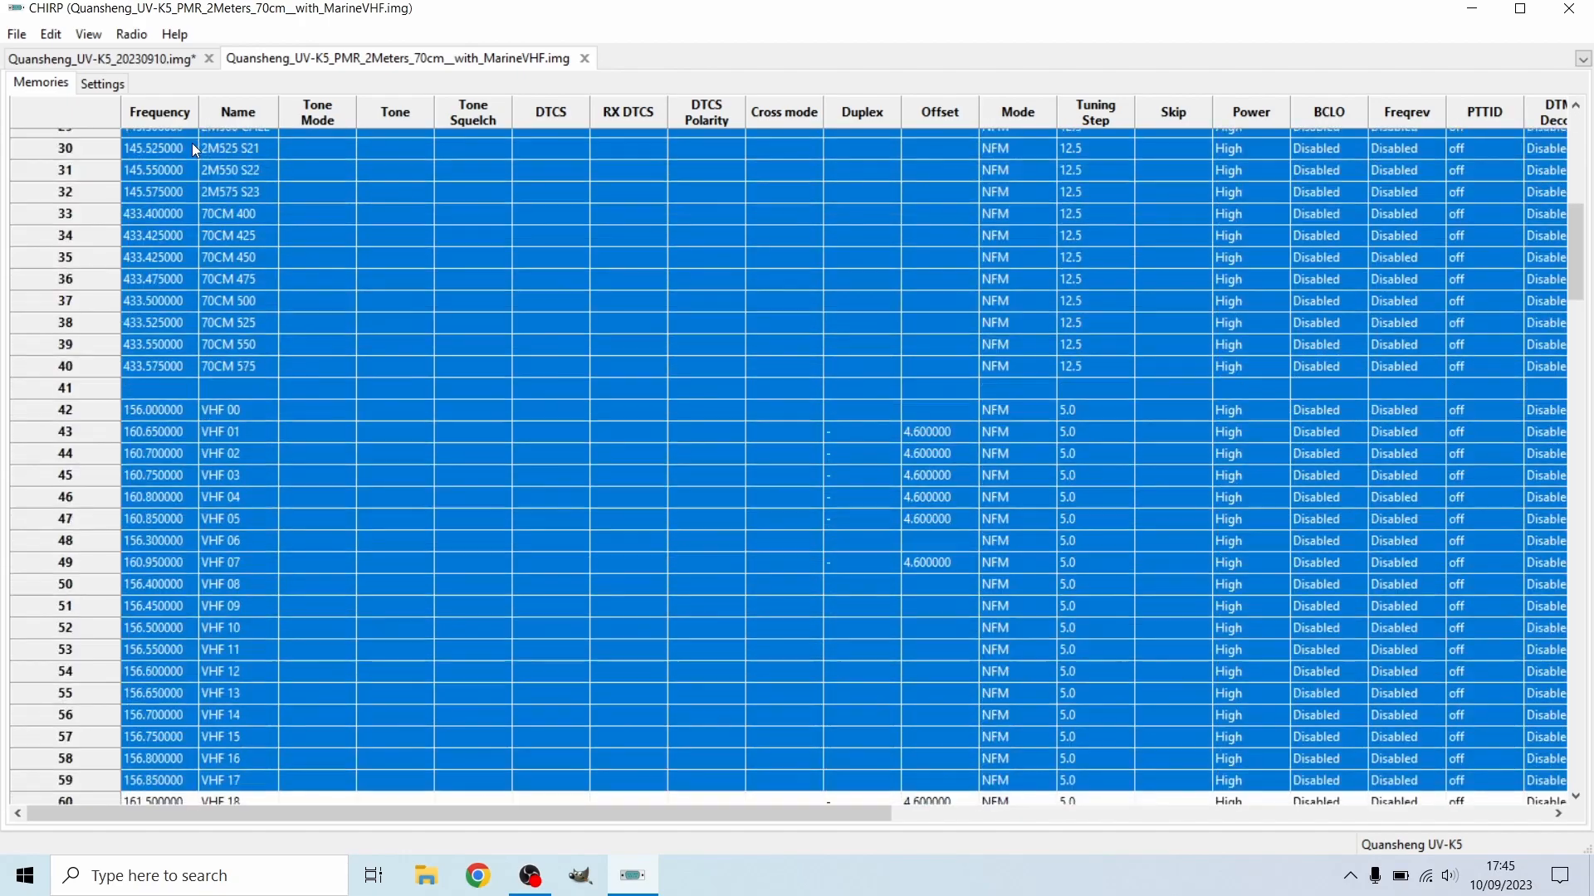
{"action": "key", "text": "shift+Down"}
{"action": "key", "text": "shift+Down"}
{"action": "key", "text": "shift+Down"}
{"action": "key", "text": "shift+Down"}
{"action": "key", "text": "shift+Down"}
{"action": "key", "text": "shift+Down"}
{"action": "key", "text": "shift+Down"}
{"action": "key", "text": "shift+Down"}
{"action": "key", "text": "shift+Down"}
{"action": "key", "text": "shift+Down"}
{"action": "key", "text": "shift+Down"}
{"action": "key", "text": "shift+Down"}
{"action": "key", "text": "shift+Down"}
{"action": "key", "text": "shift+Down"}
{"action": "key", "text": "shift+Down"}
{"action": "key", "text": "shift+Down"}
{"action": "key", "text": "shift+Down"}
{"action": "key", "text": "shift+Down"}
{"action": "key", "text": "shift+Down"}
{"action": "key", "text": "shift+Down"}
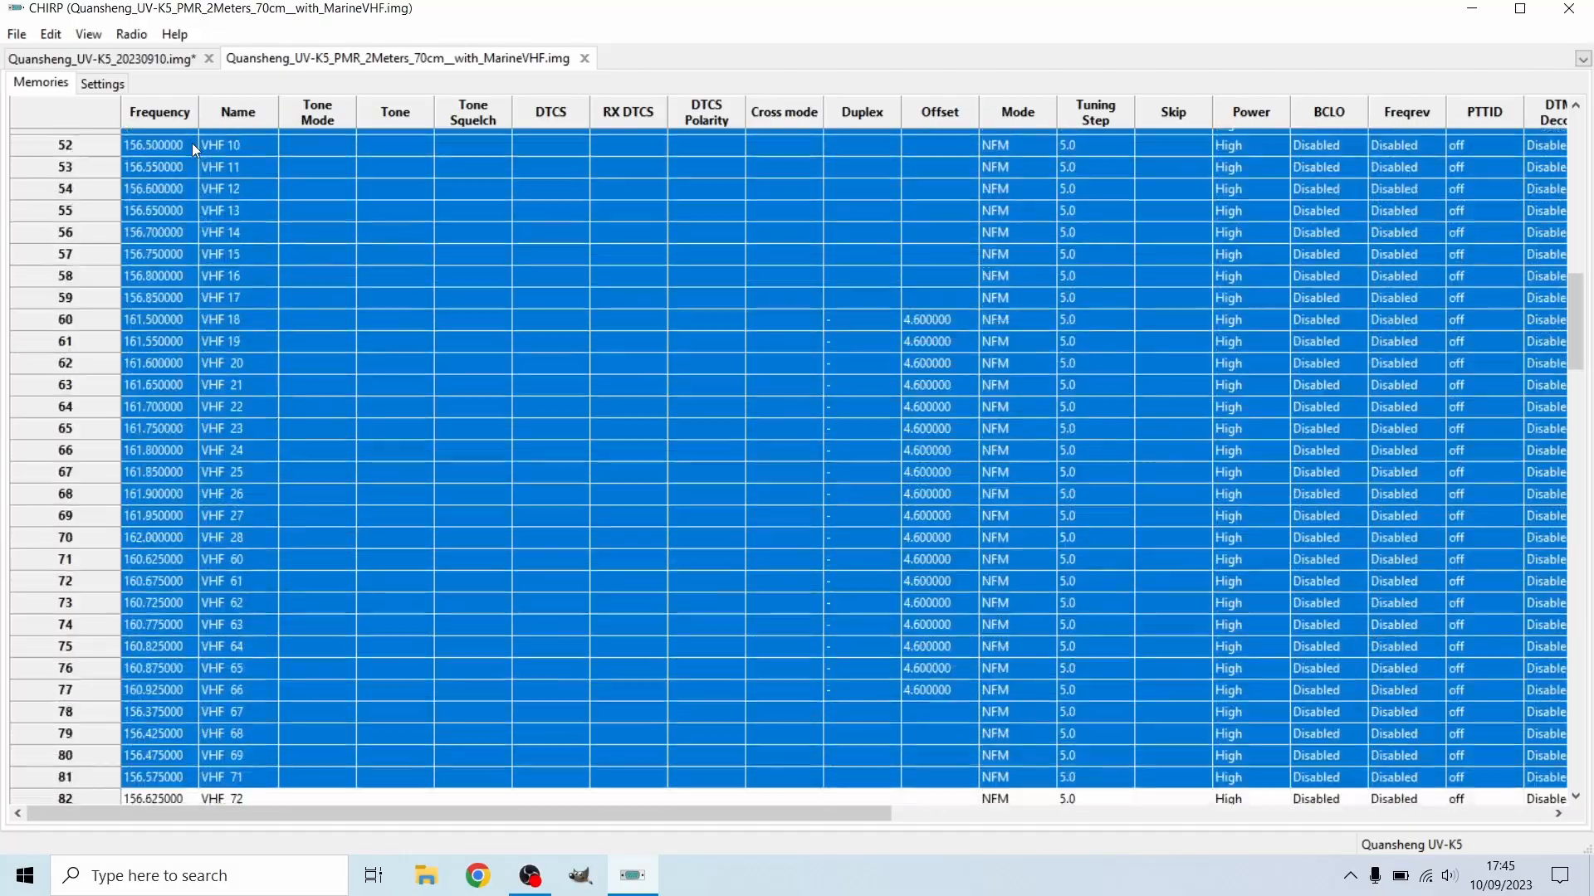
{"action": "key", "text": "shift+Down"}
{"action": "key", "text": "shift+Down"}
{"action": "key", "text": "shift+Down"}
{"action": "key", "text": "shift+Down"}
{"action": "key", "text": "shift+Down"}
{"action": "key", "text": "shift+Down"}
{"action": "key", "text": "shift+Down"}
{"action": "key", "text": "shift+Down"}
{"action": "key", "text": "shift+Down"}
{"action": "key", "text": "shift+Down"}
{"action": "key", "text": "shift+Down"}
{"action": "key", "text": "shift+Down"}
{"action": "key", "text": "shift+Down"}
{"action": "key", "text": "shift+Down"}
{"action": "key", "text": "shift+Down"}
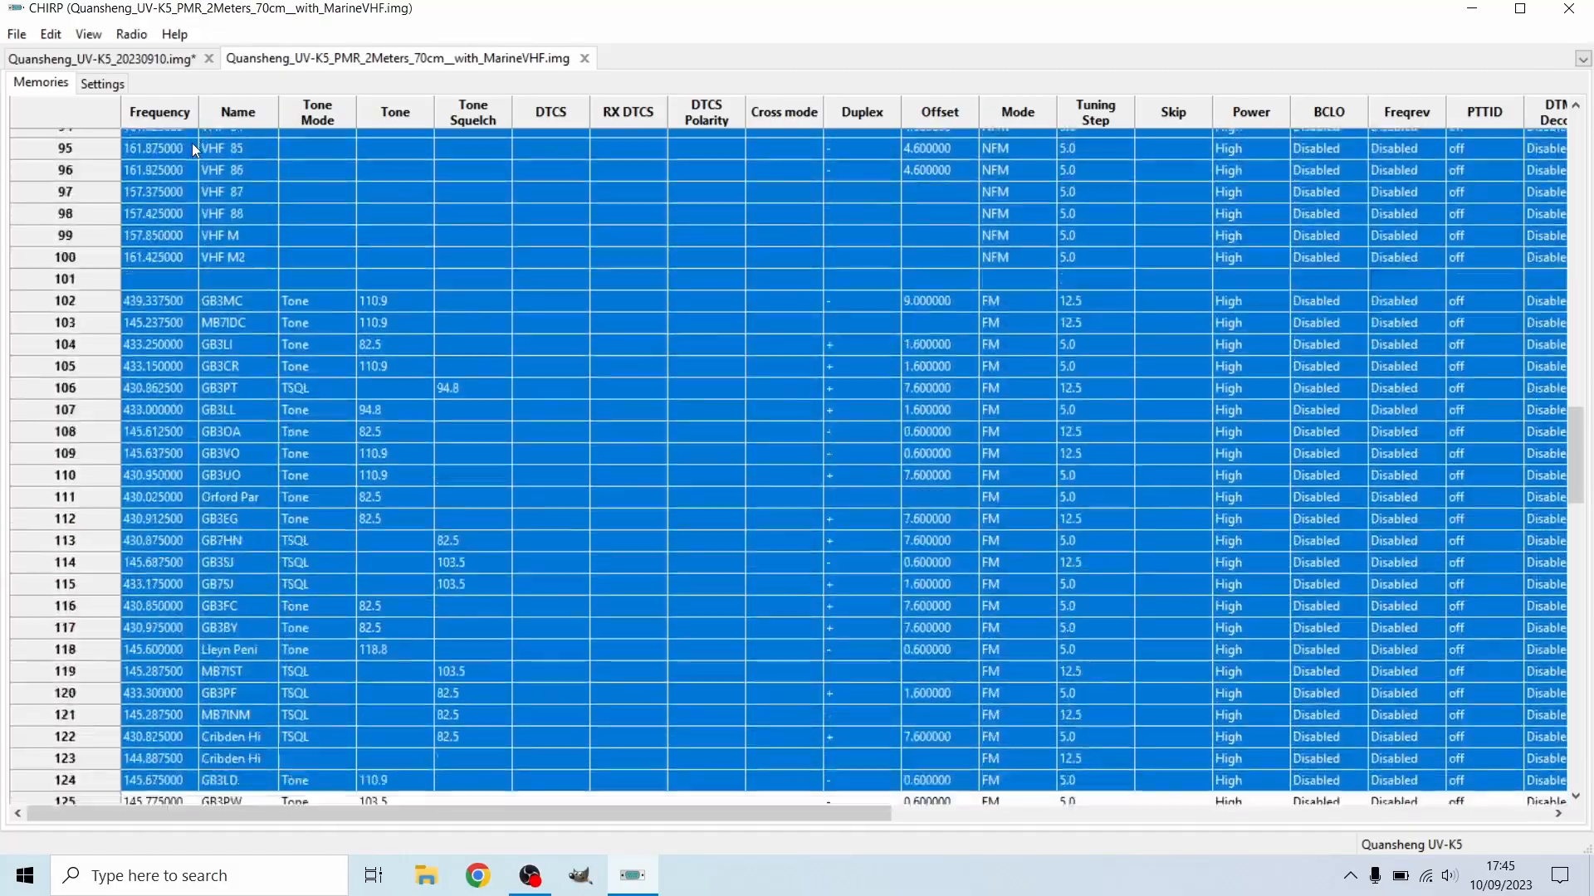
{"action": "key", "text": "shift+Down"}
{"action": "key", "text": "shift+Down"}
{"action": "key", "text": "shift+Down"}
{"action": "key", "text": "shift+Down"}
{"action": "key", "text": "shift+Down"}
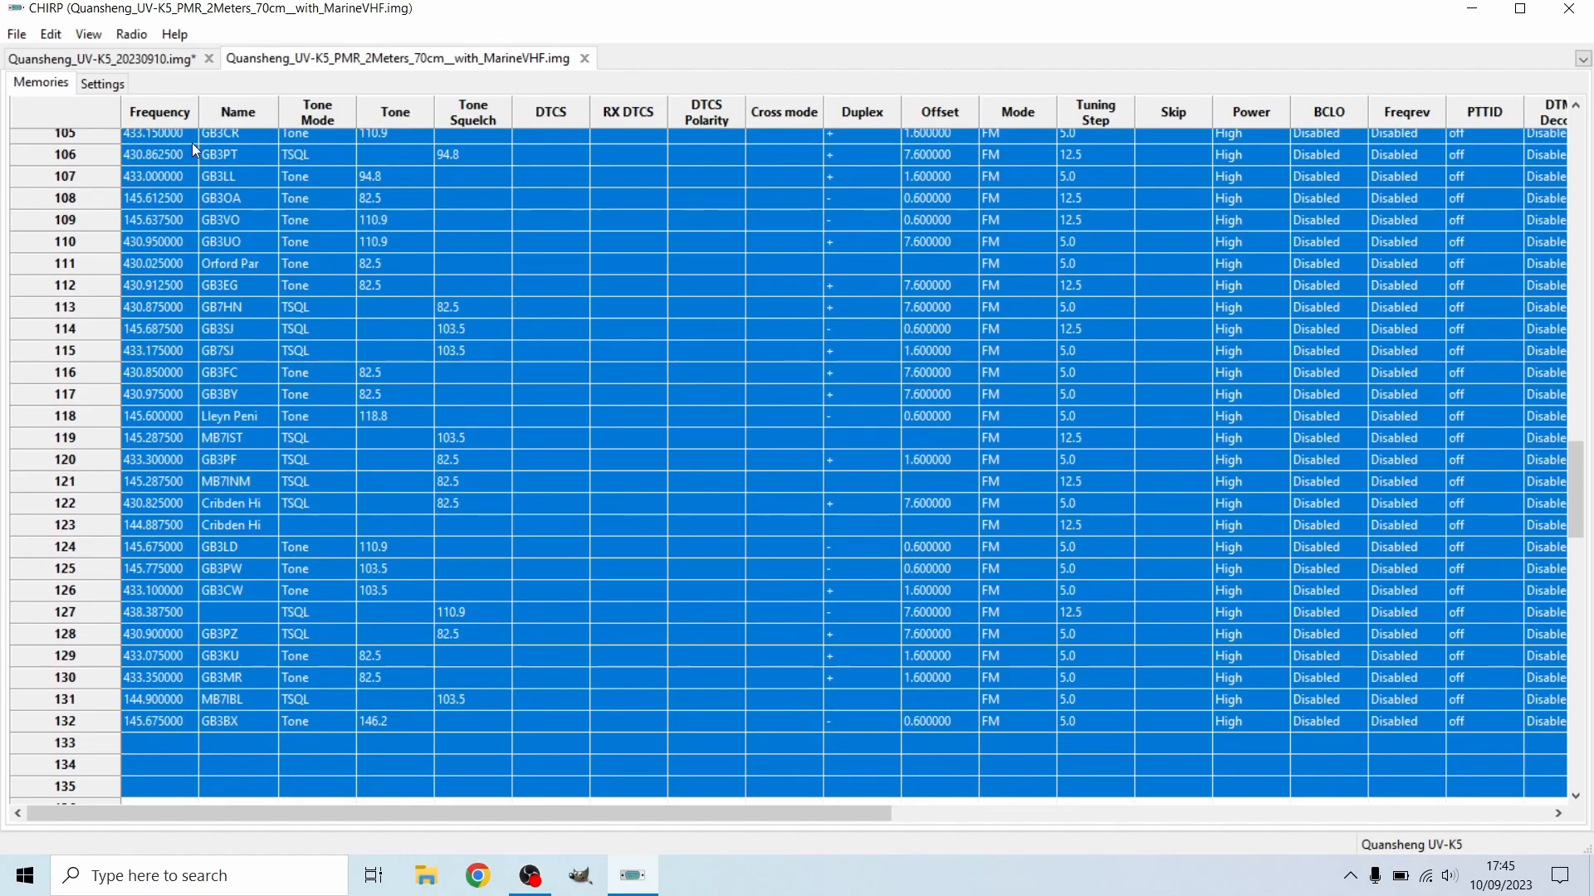
{"action": "key", "text": "shift+Up"}
{"action": "key", "text": "shift+Up"}
{"action": "key", "text": "shift+Up"}
{"action": "key", "text": "shift+Up"}
{"action": "key", "text": "shift+Down"}
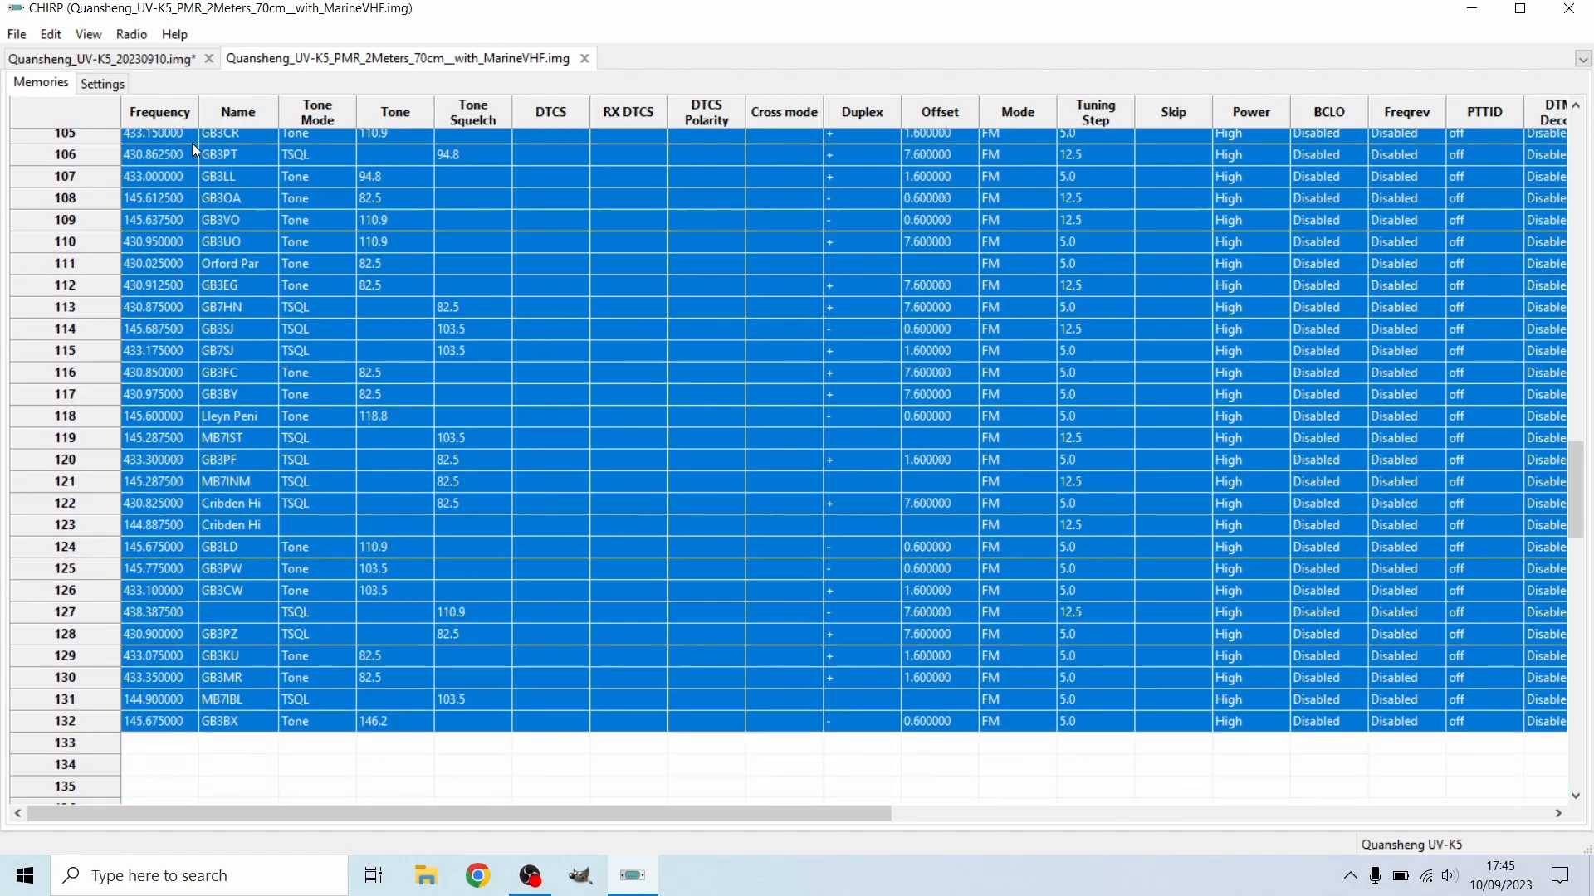
- Cut the selected memories from the MarineVHF image and paste them into the Quansheng_UV-K5_20230910 image starting at row 38
{"action": "left_click", "coordinate": [52, 34]}
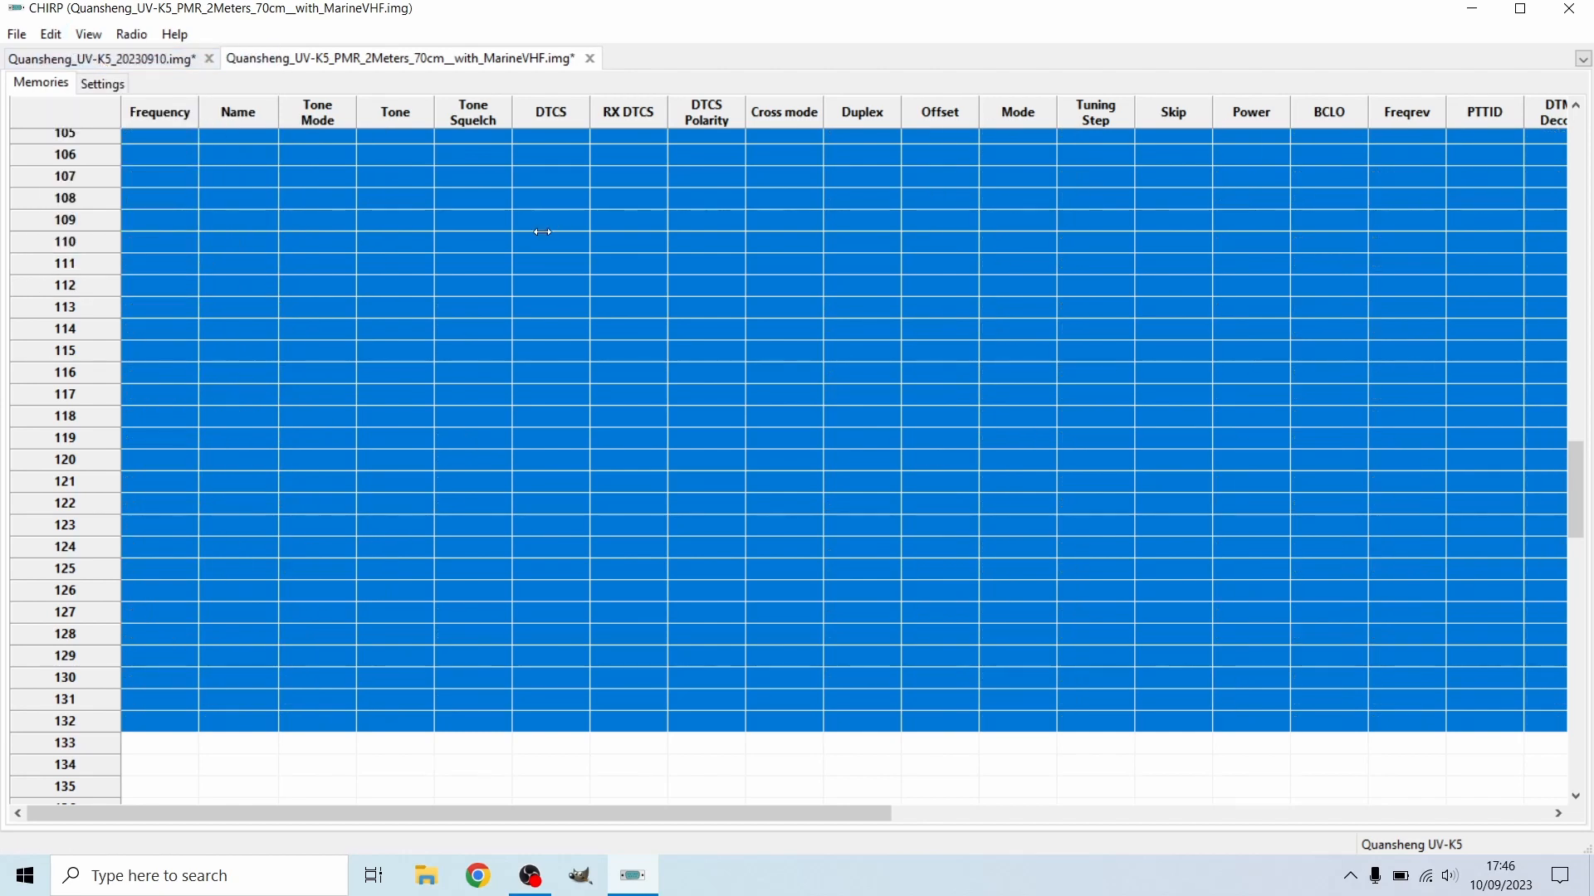
{"action": "scroll", "coordinate": [581, 274], "scroll_direction": "up", "scroll_amount": 4}
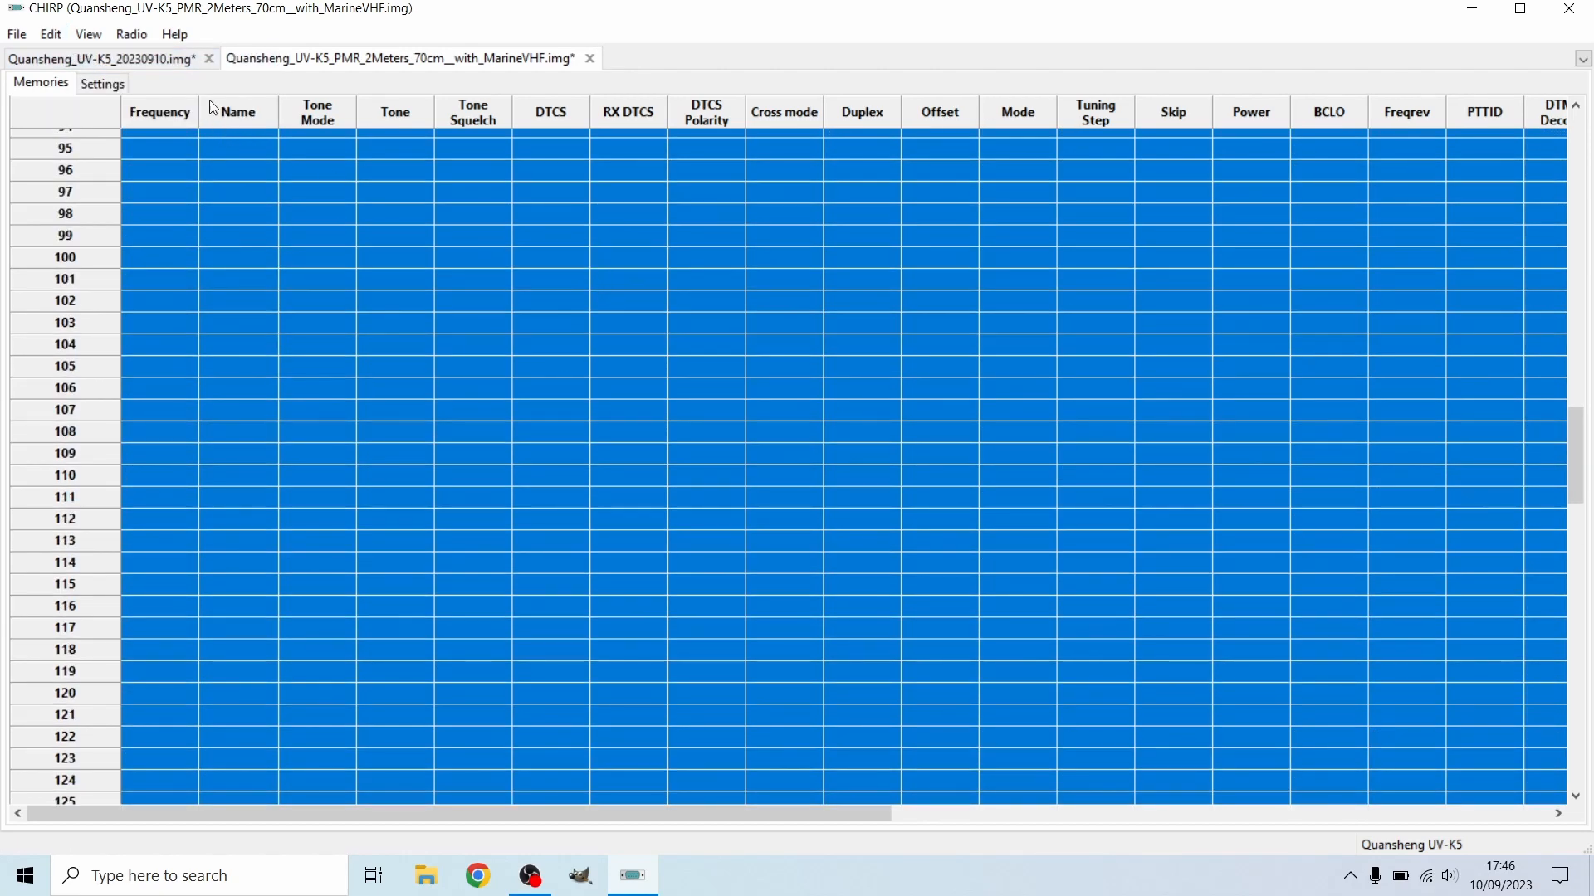
{"action": "left_click", "coordinate": [163, 61]}
{"action": "scroll", "coordinate": [489, 502], "scroll_direction": "down", "scroll_amount": 8}
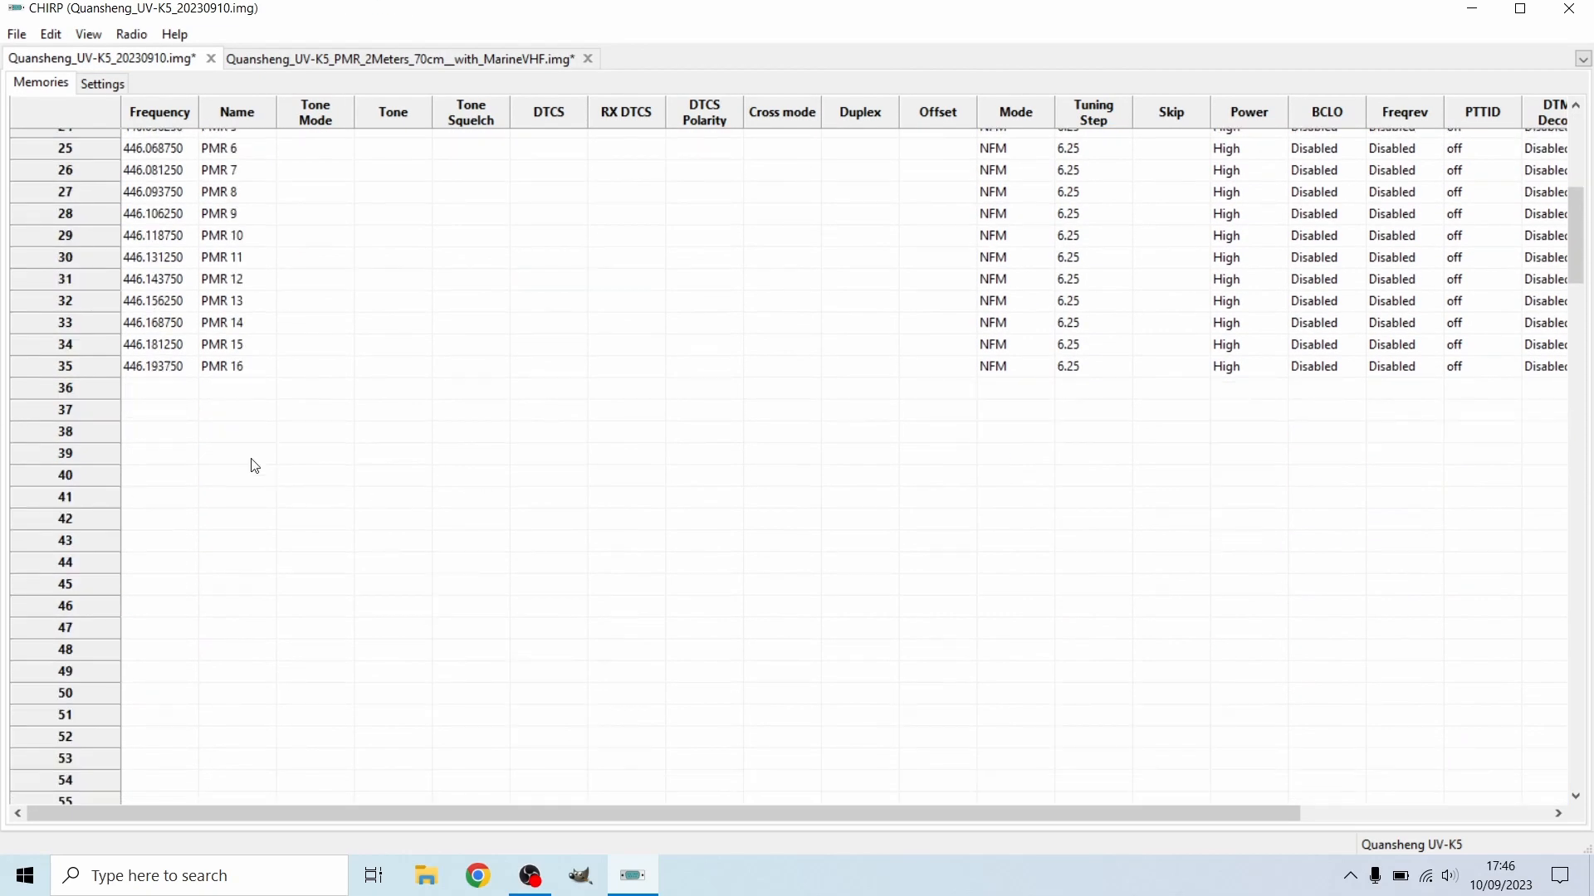
{"action": "left_click", "coordinate": [148, 439]}
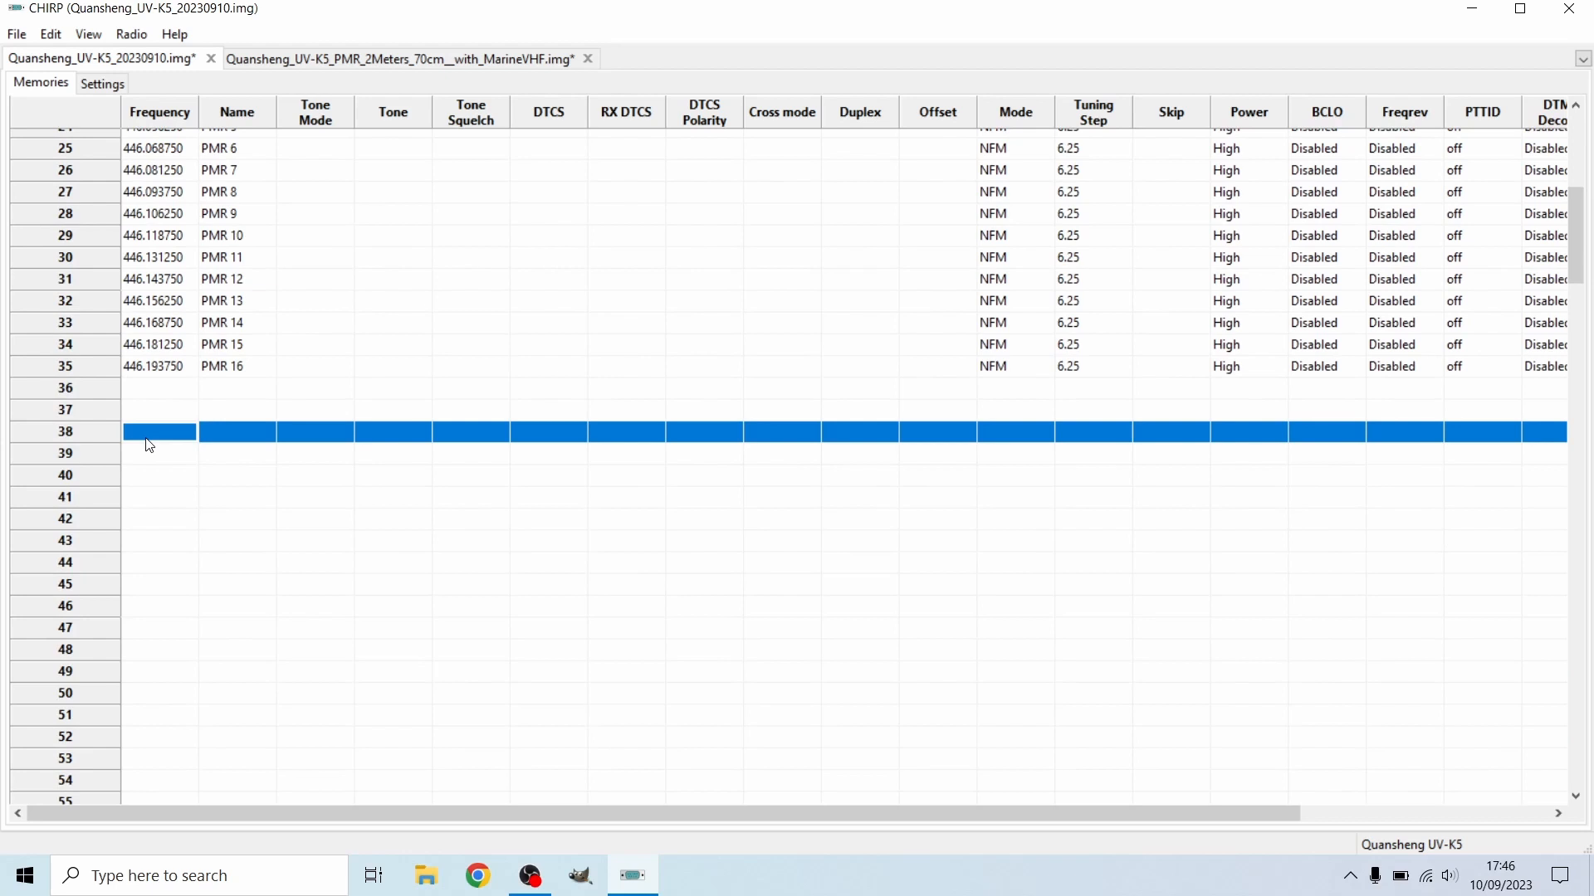
{"action": "left_click", "coordinate": [138, 388]}
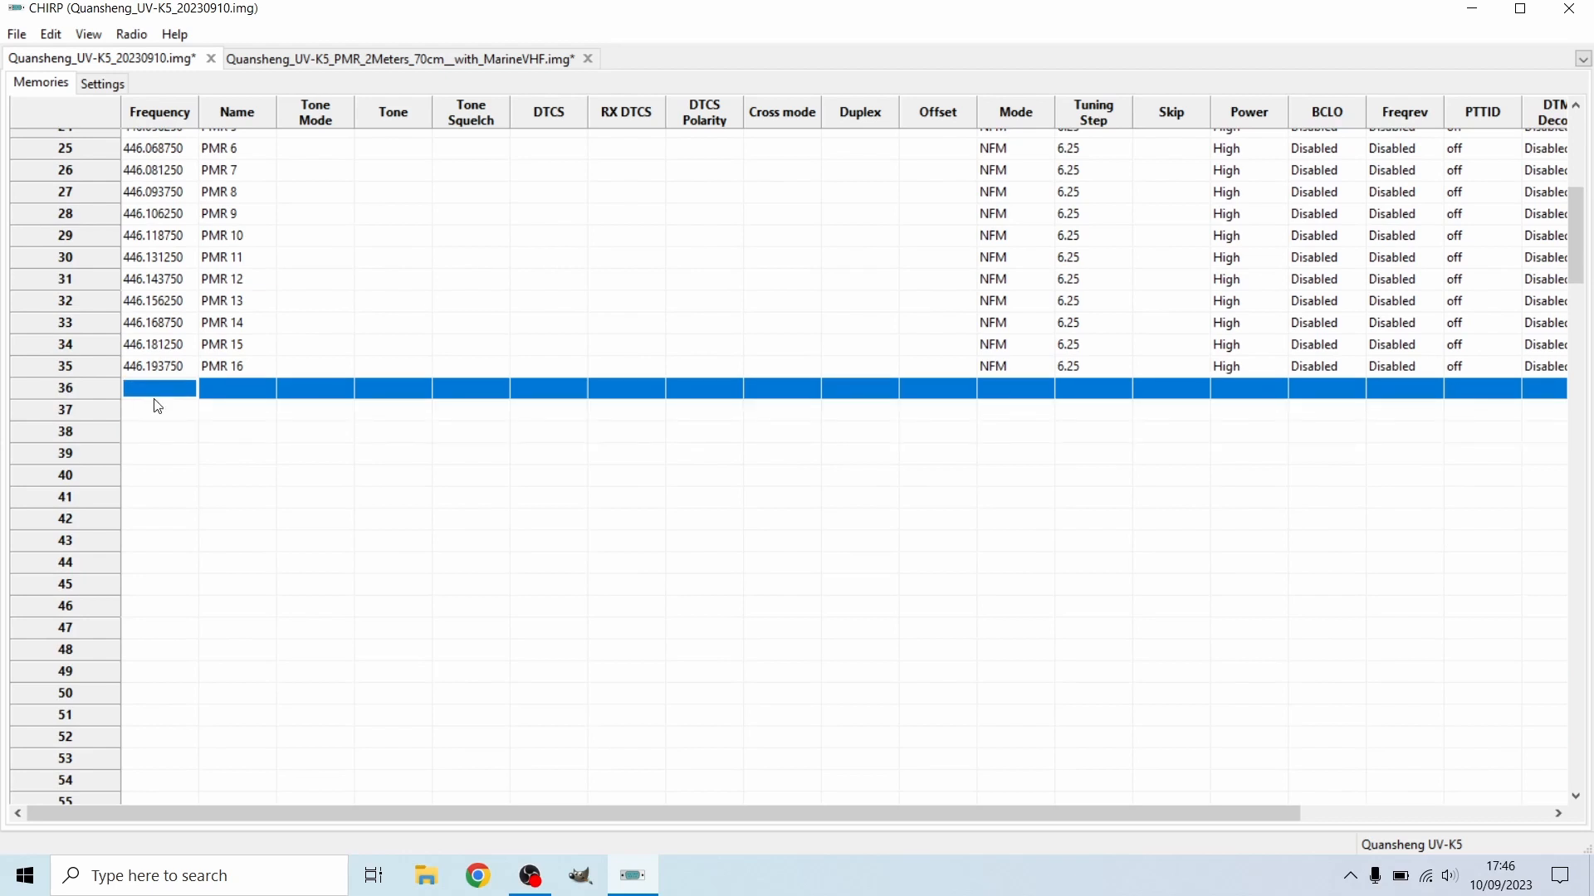
{"action": "left_click", "coordinate": [157, 433]}
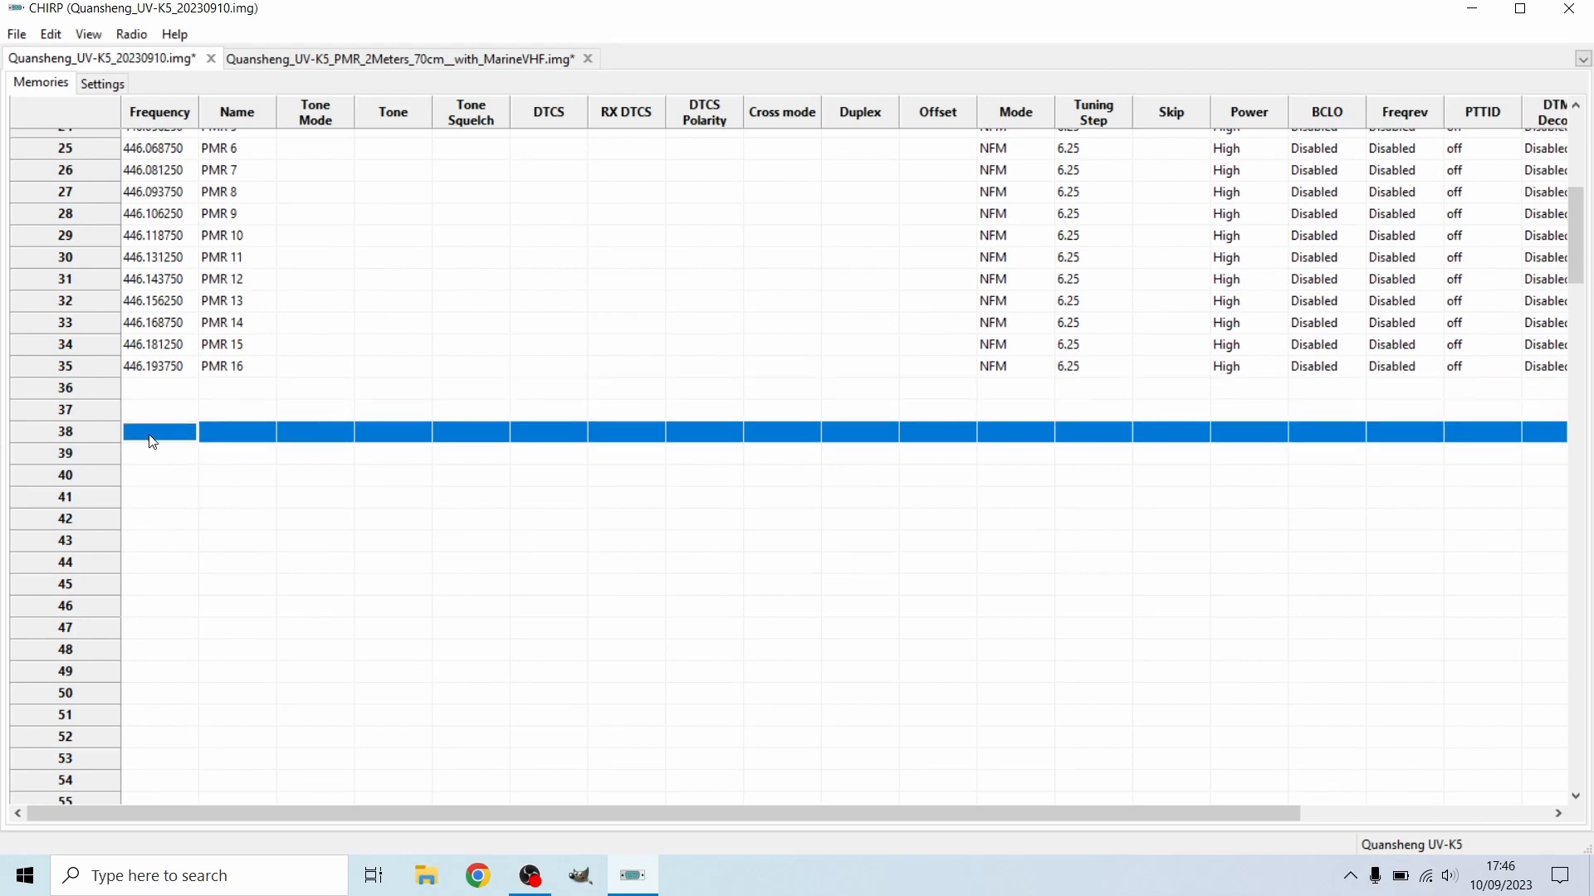
{"action": "left_click", "coordinate": [52, 35]}
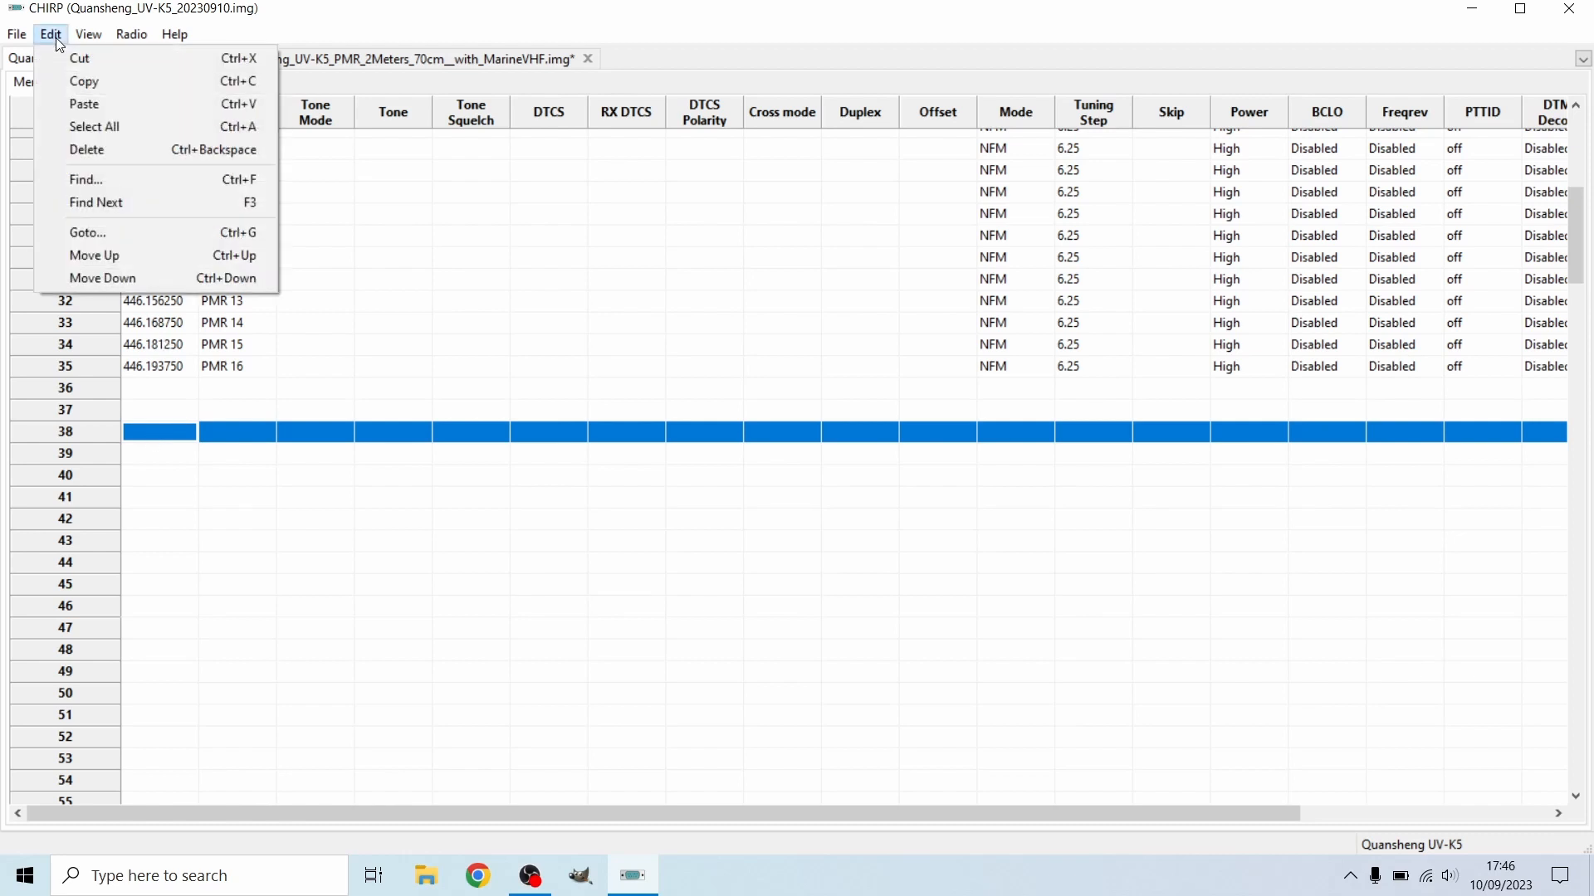
{"action": "left_click", "coordinate": [79, 105]}
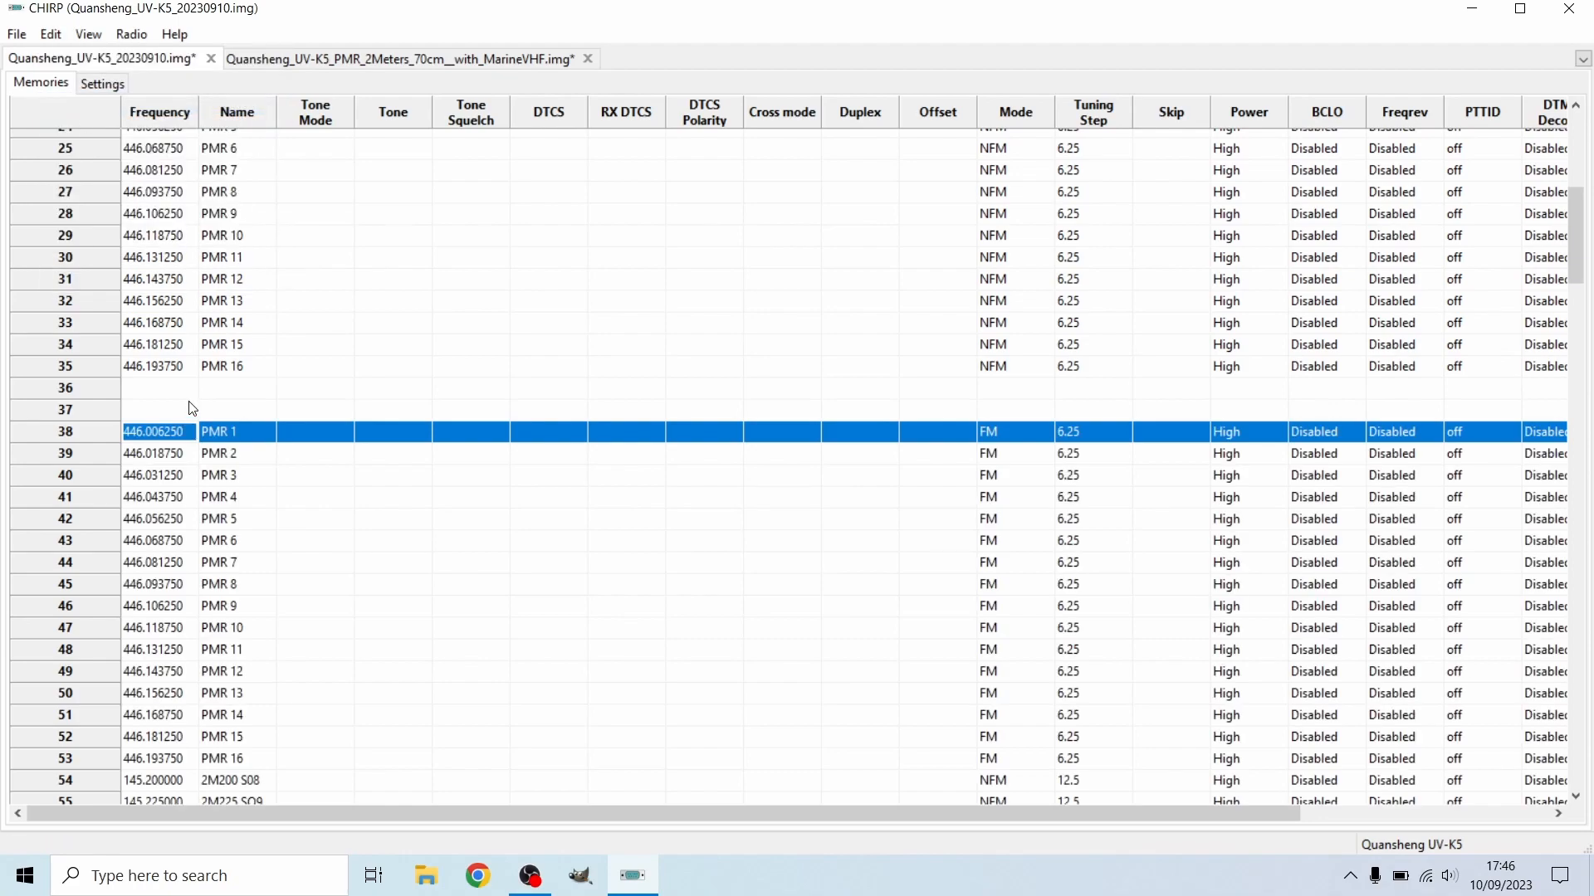
- Cut the duplicate PMR 1 to PMR 16 channels from rows 38 through 53 of the Quansheng_UV-K5_20230910 image
{"action": "scroll", "coordinate": [722, 633], "scroll_direction": "down", "scroll_amount": 3}
{"action": "scroll", "coordinate": [698, 619], "scroll_direction": "down", "scroll_amount": 4}
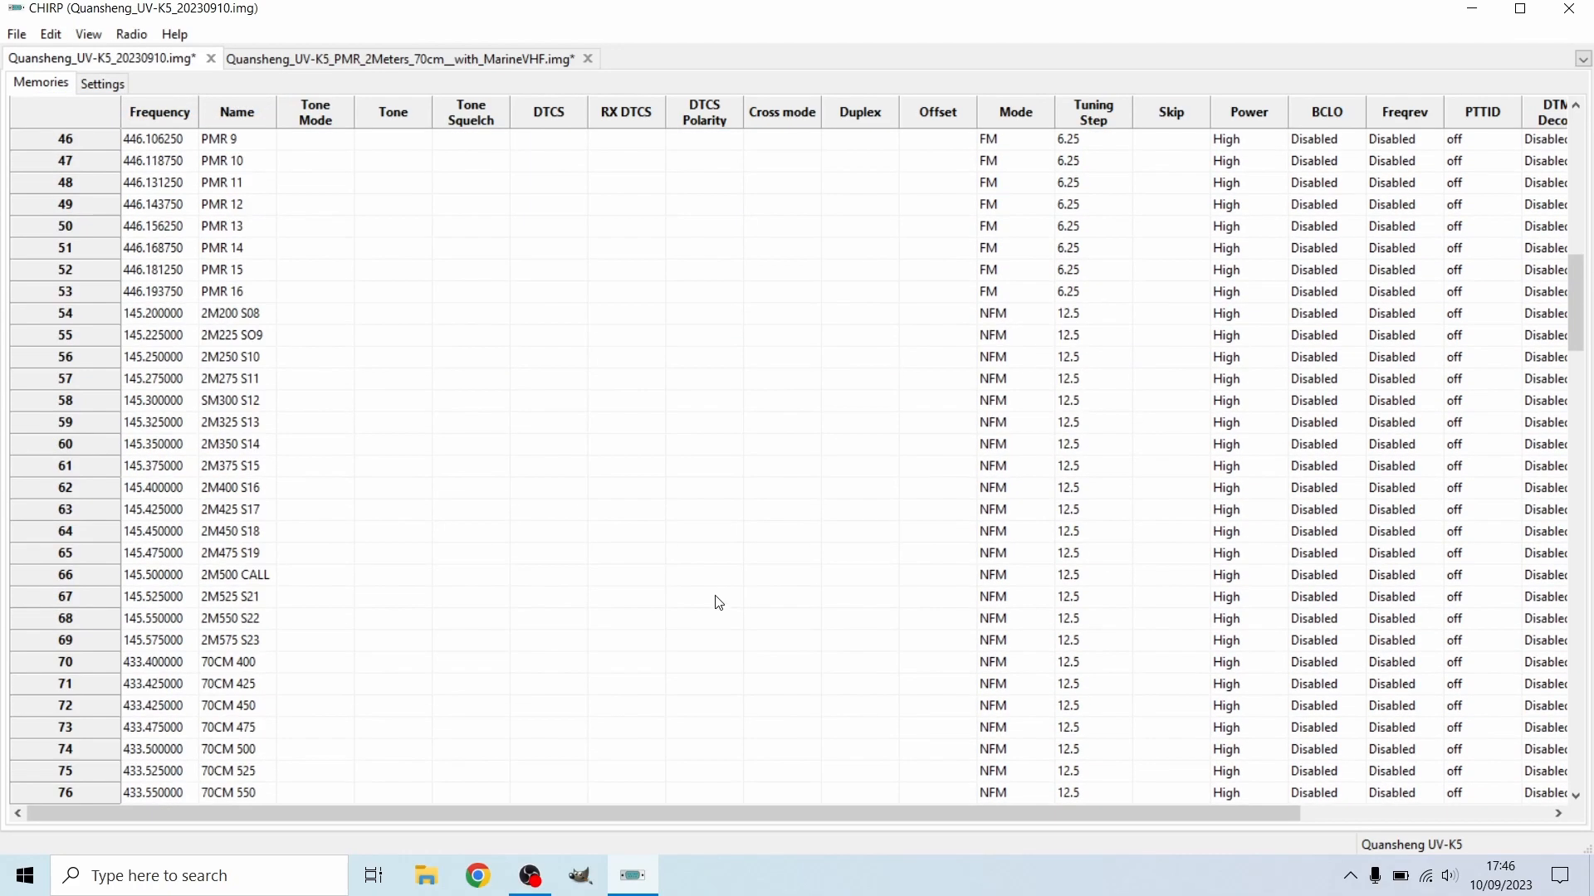
{"action": "scroll", "coordinate": [714, 600], "scroll_direction": "down", "scroll_amount": 13}
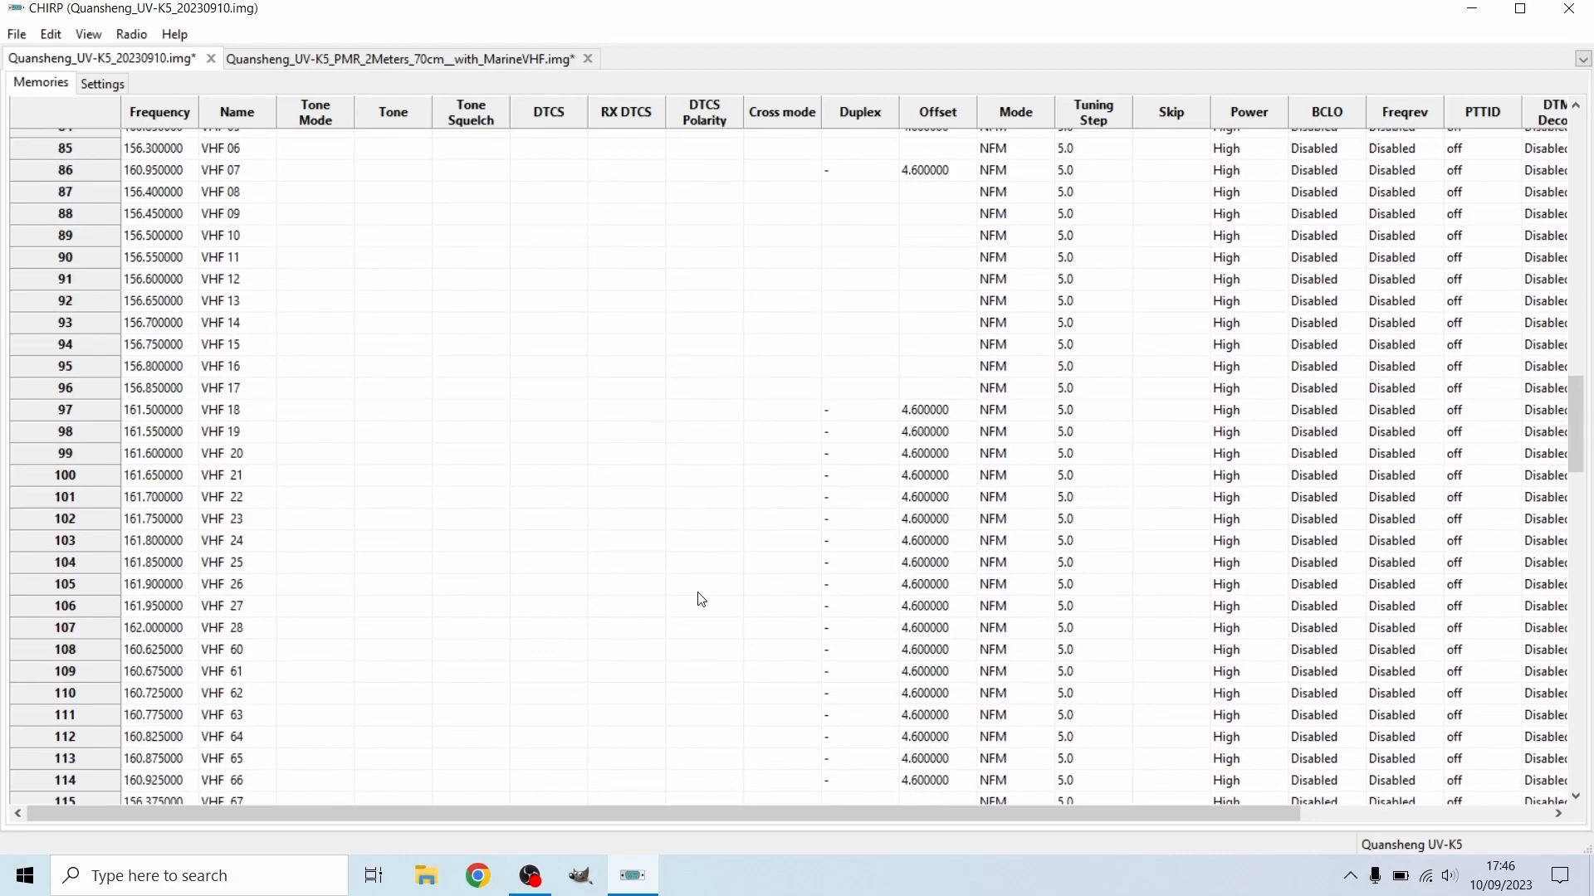
{"action": "scroll", "coordinate": [705, 593], "scroll_direction": "down", "scroll_amount": 4}
{"action": "scroll", "coordinate": [708, 590], "scroll_direction": "up", "scroll_amount": 19}
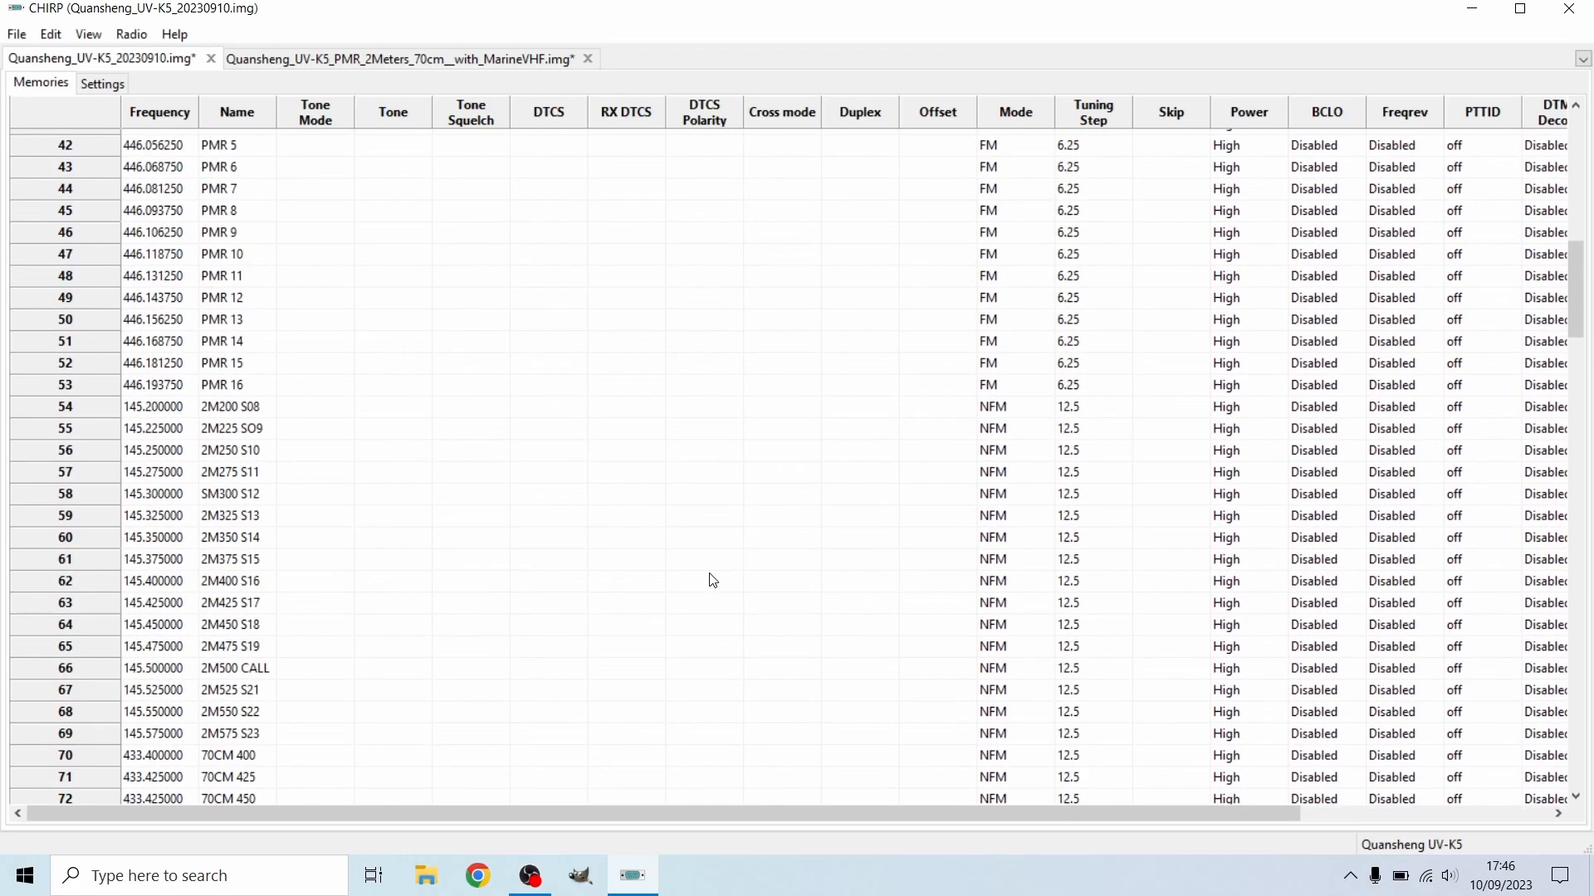
{"action": "scroll", "coordinate": [712, 579], "scroll_direction": "up", "scroll_amount": 3}
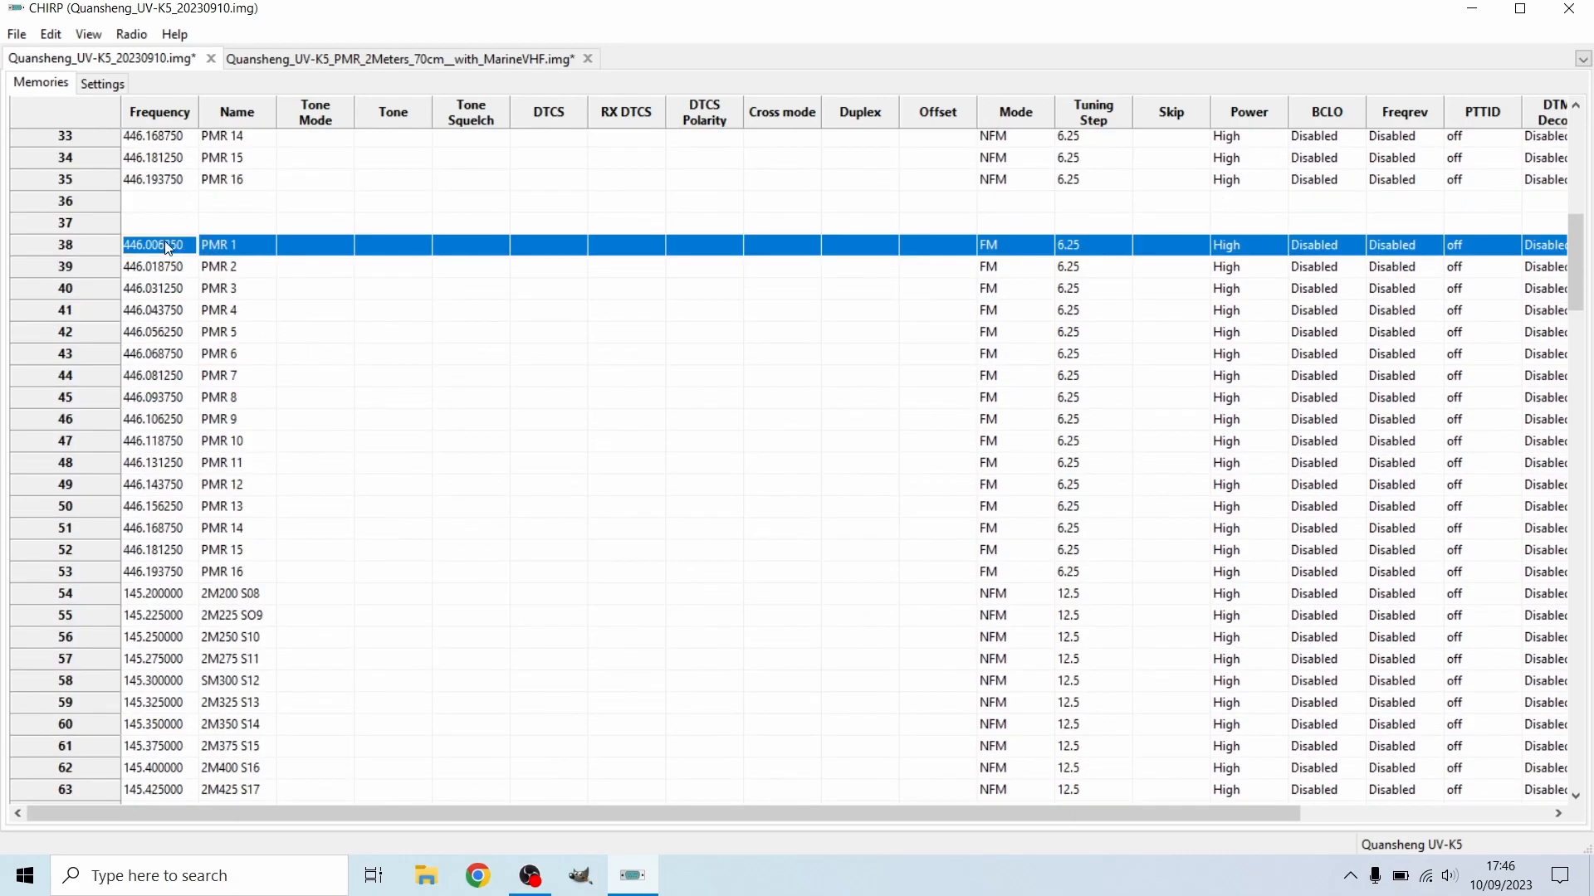
{"action": "key", "text": "shift+Down"}
{"action": "key", "text": "shift+Down"}
{"action": "key", "text": "shift+Down"}
{"action": "key", "text": "shift+Down"}
{"action": "key", "text": "shift+Down"}
{"action": "key", "text": "shift+Down"}
{"action": "key", "text": "shift+Down"}
{"action": "key", "text": "shift+Down"}
{"action": "key", "text": "shift+Down"}
{"action": "key", "text": "shift+Down"}
{"action": "key", "text": "shift+Down"}
{"action": "key", "text": "shift+Down"}
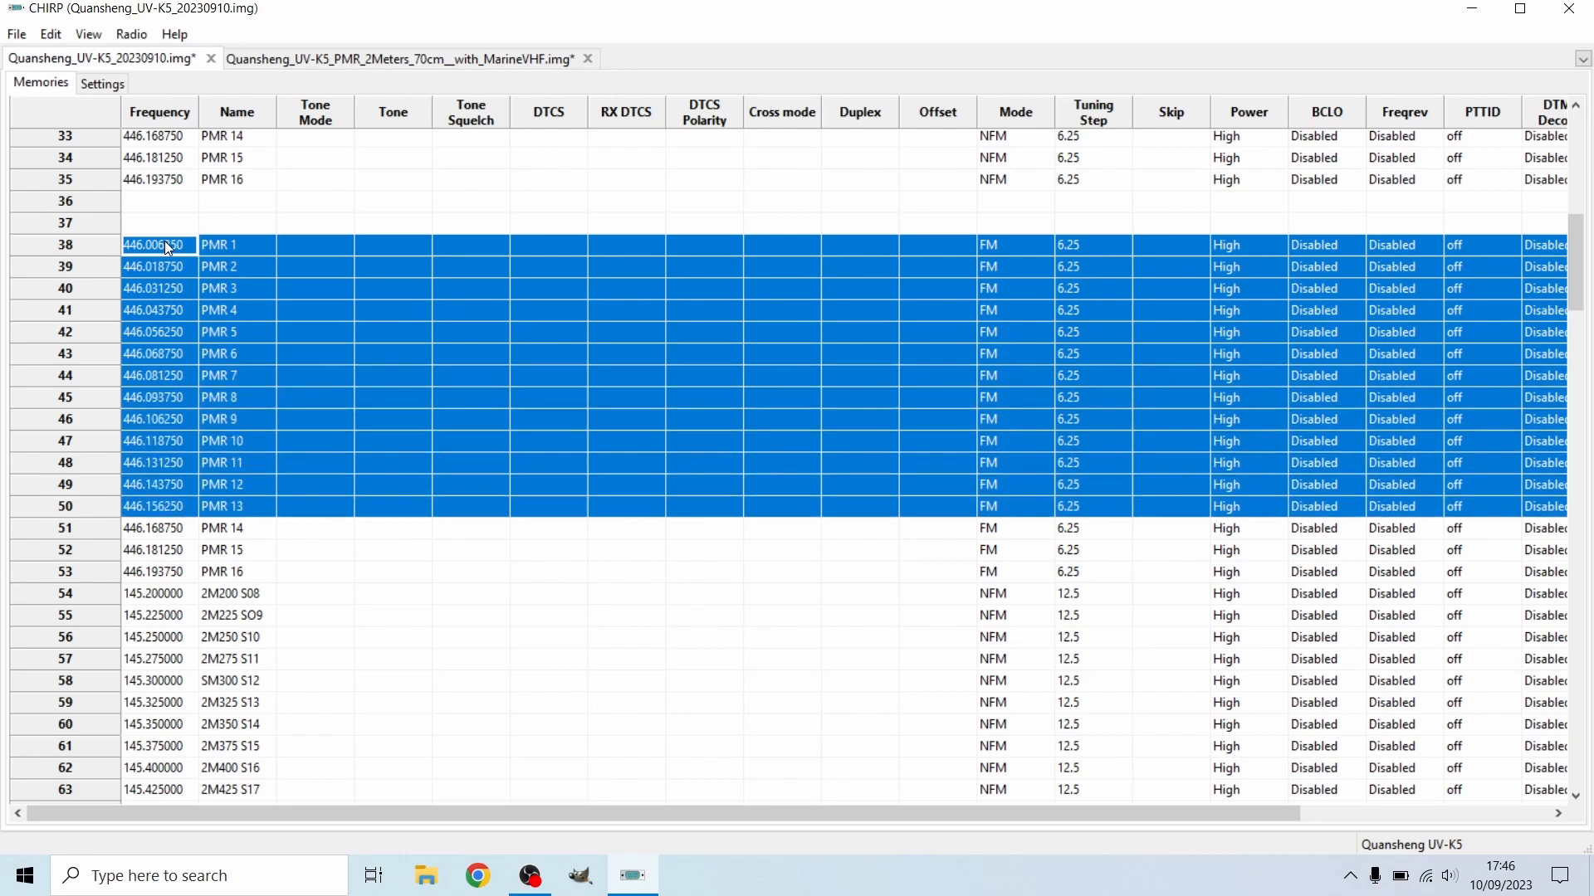
{"action": "key", "text": "shift+Down"}
{"action": "key", "text": "shift+Down"}
{"action": "key", "text": "shift+Down"}
{"action": "left_click", "coordinate": [165, 243]}
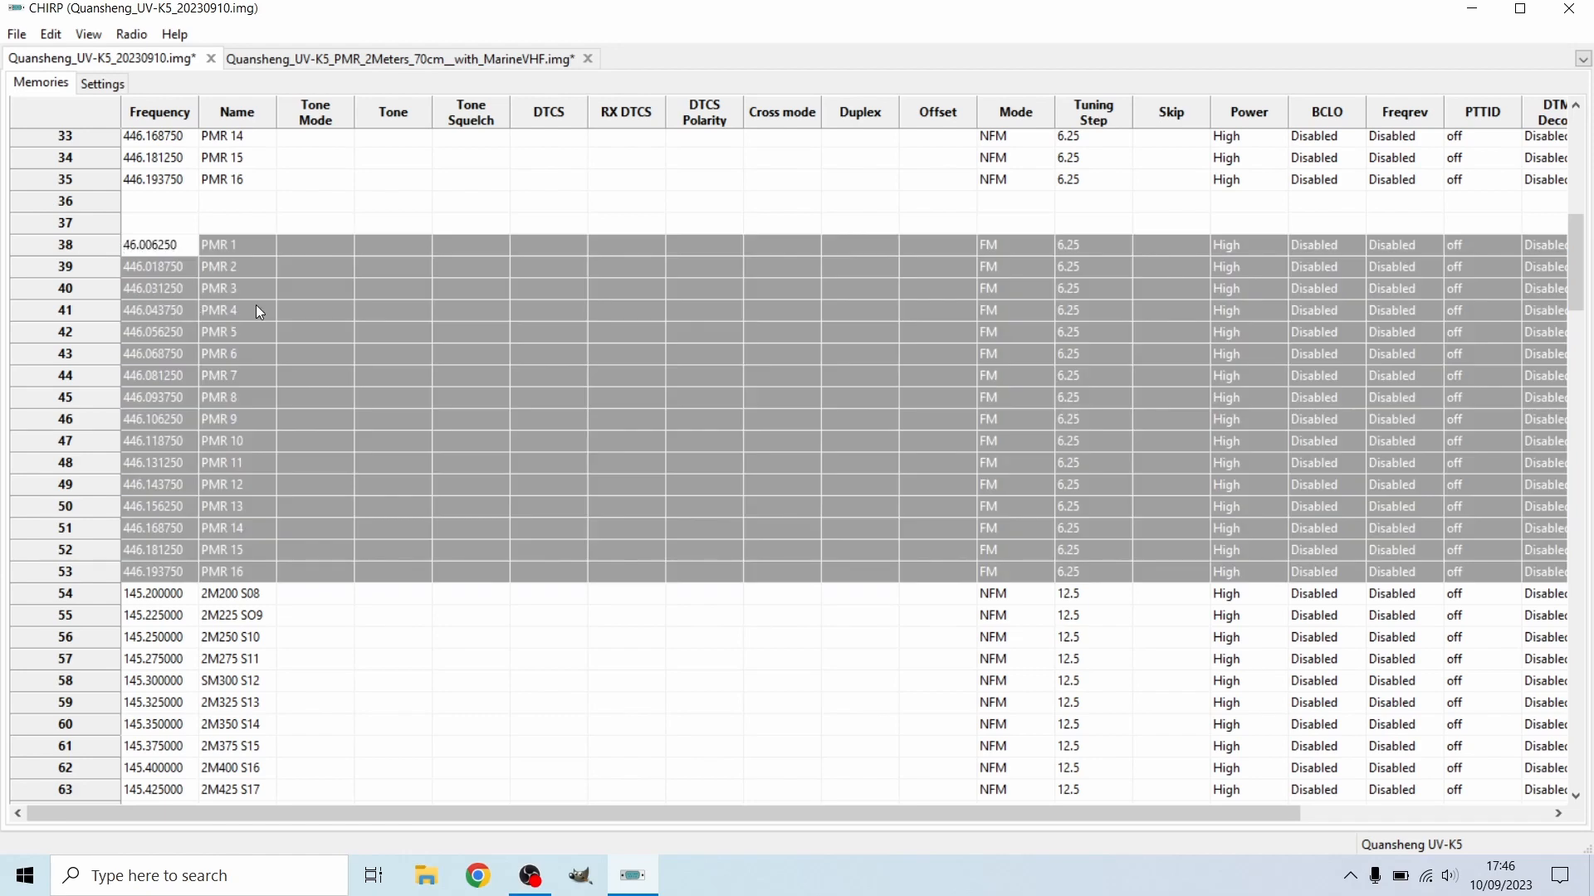
{"action": "key", "text": "Return"}
{"action": "left_click", "coordinate": [1059, 446]}
{"action": "right_click", "coordinate": [1060, 449]}
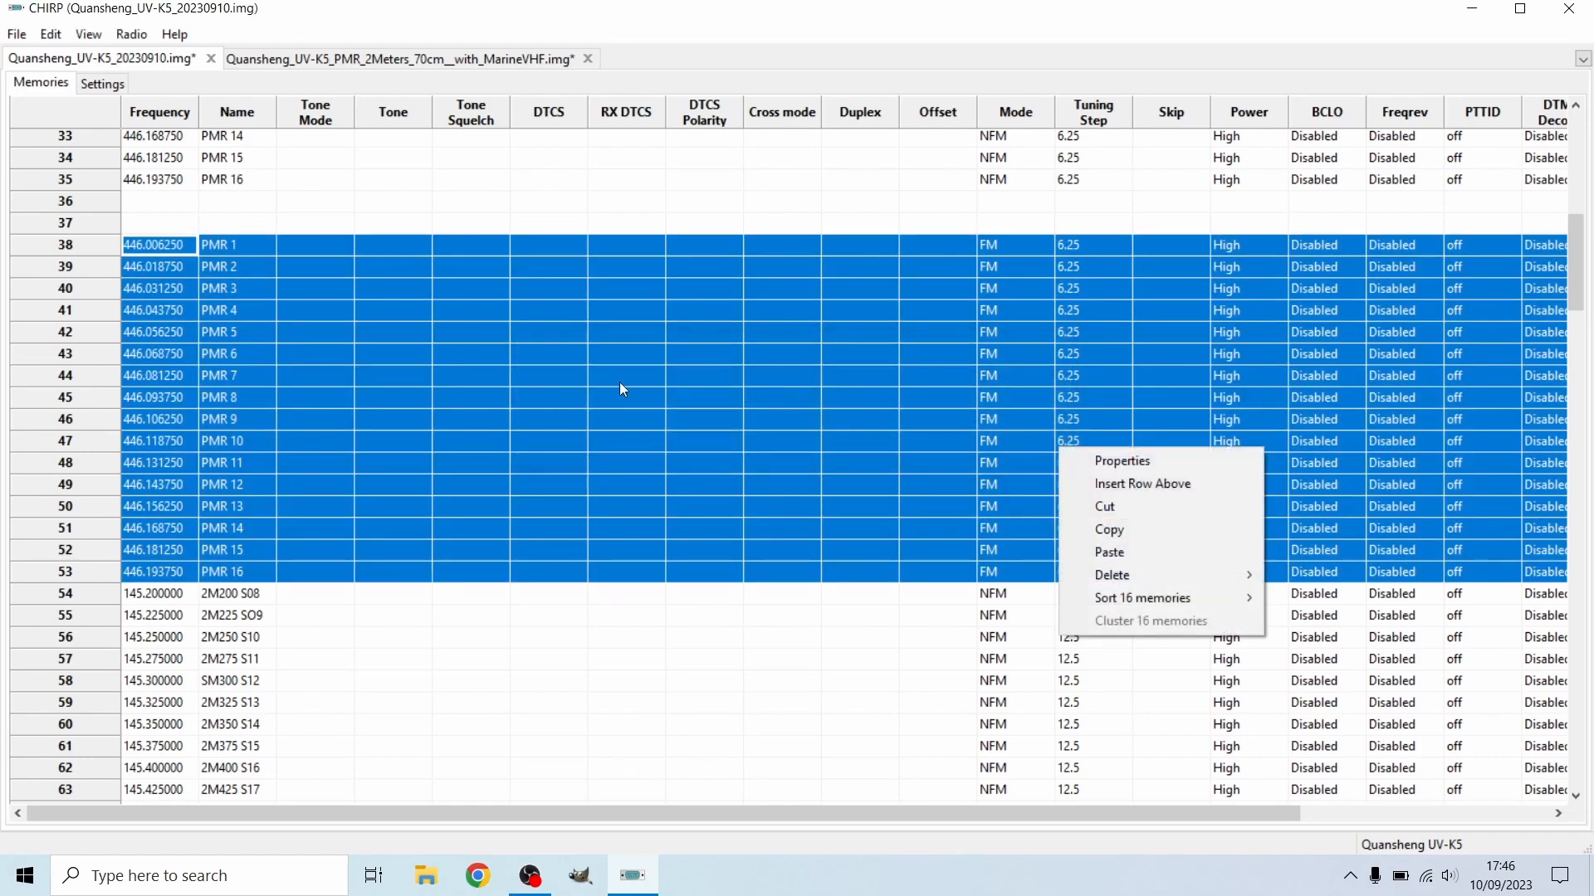
{"action": "right_click", "coordinate": [640, 362]}
{"action": "right_click", "coordinate": [541, 354]}
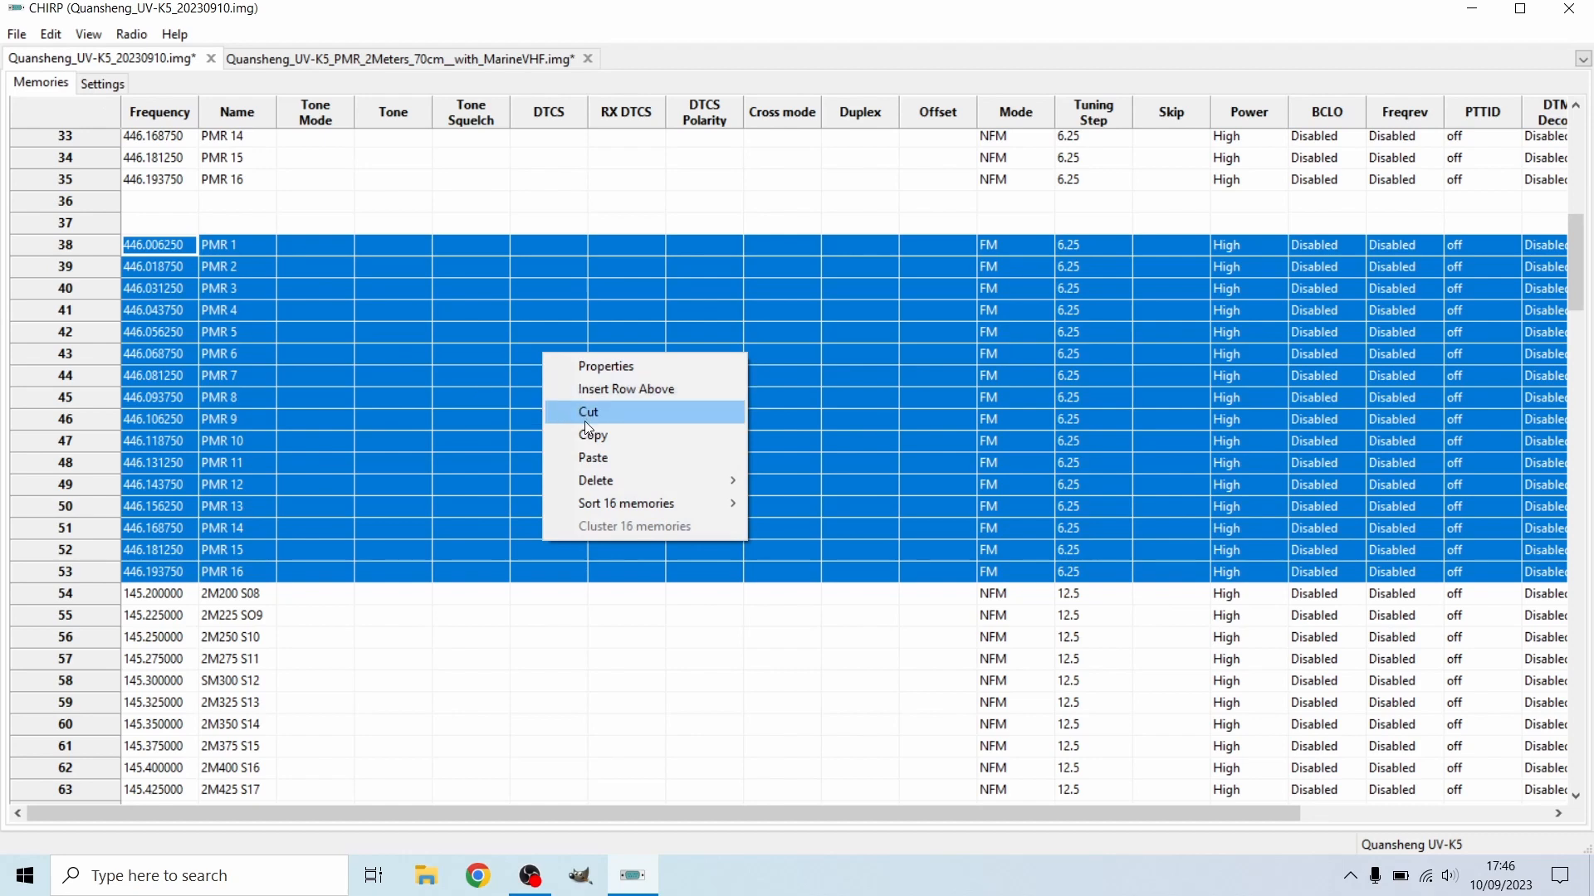
{"action": "left_click", "coordinate": [594, 419]}
{"action": "left_click", "coordinate": [286, 267]}
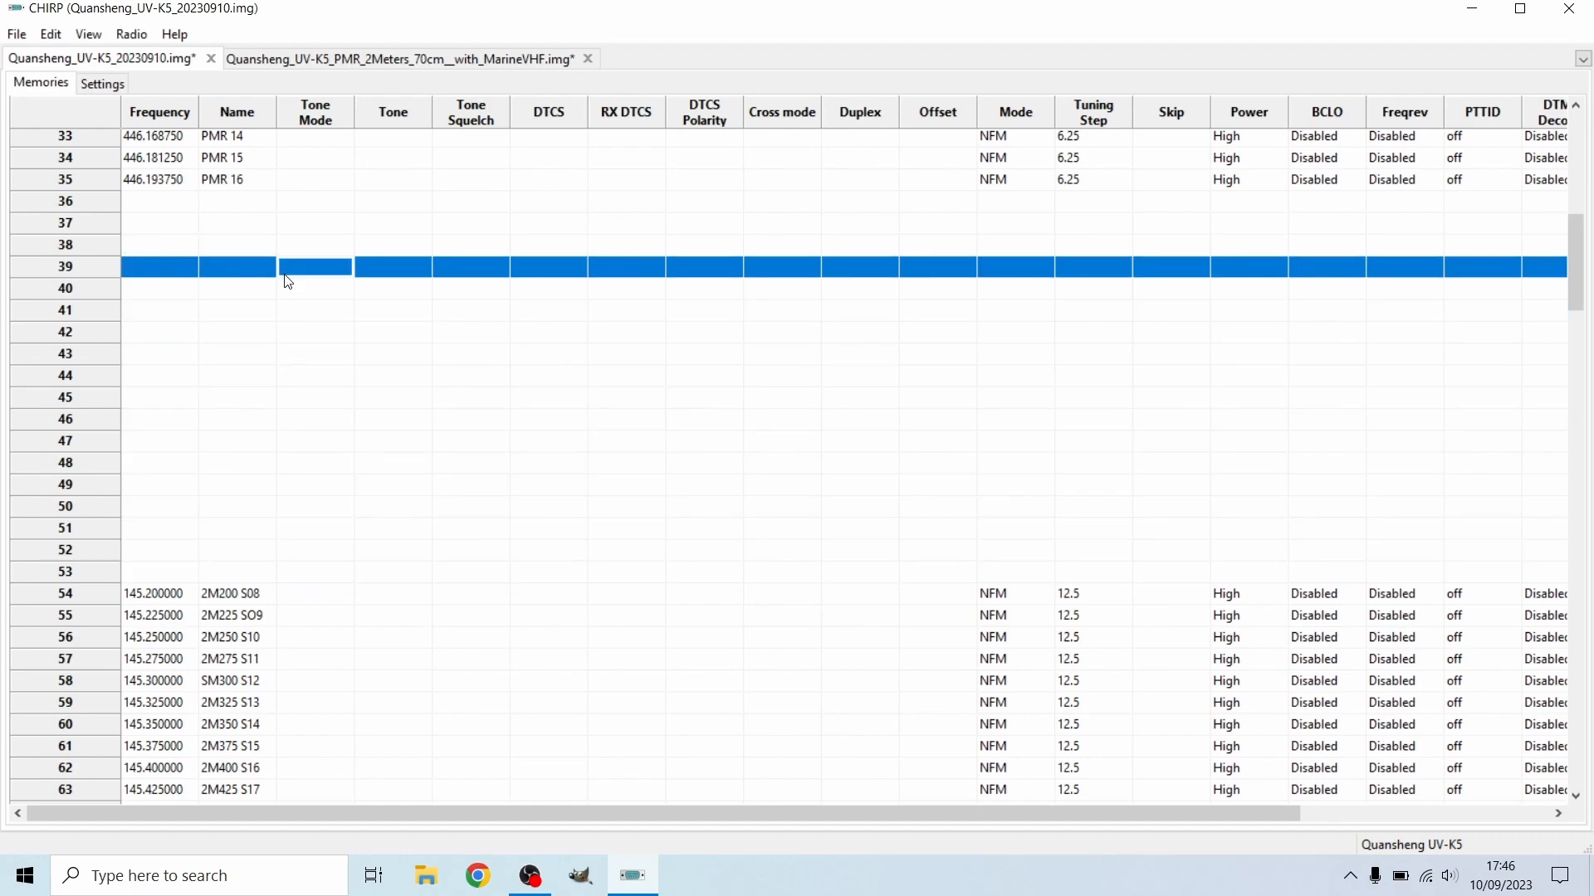
- Upload the edited memories to the Quansheng UV-K5 radio through the USB-SERIAL CH340 (COM5) port
{"action": "scroll", "coordinate": [259, 501], "scroll_direction": "down", "scroll_amount": 2}
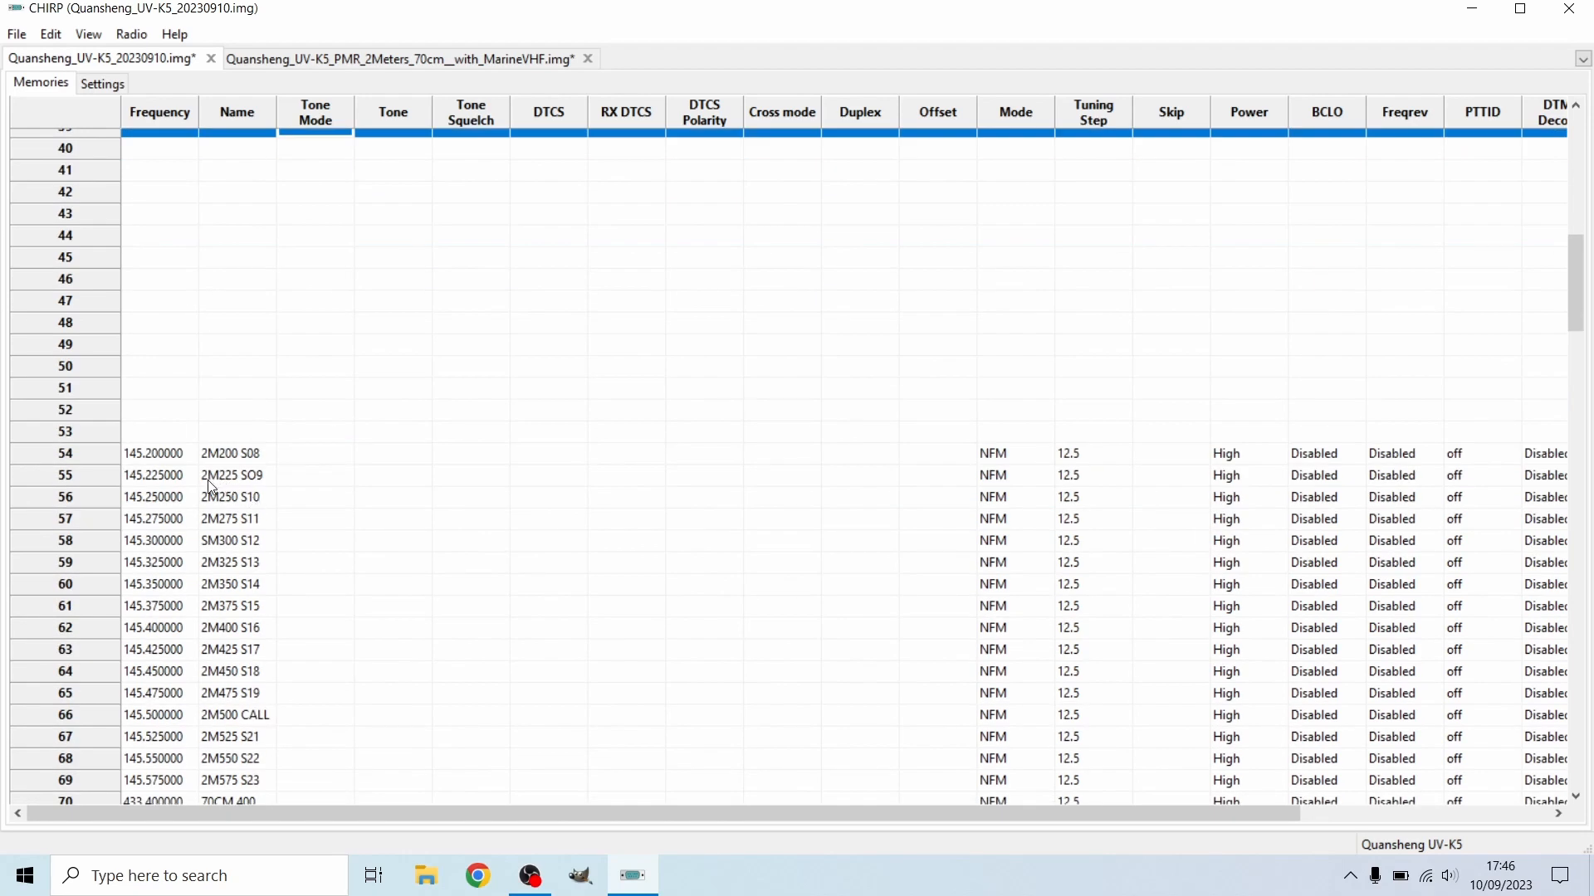
{"action": "scroll", "coordinate": [278, 521], "scroll_direction": "up", "scroll_amount": 4}
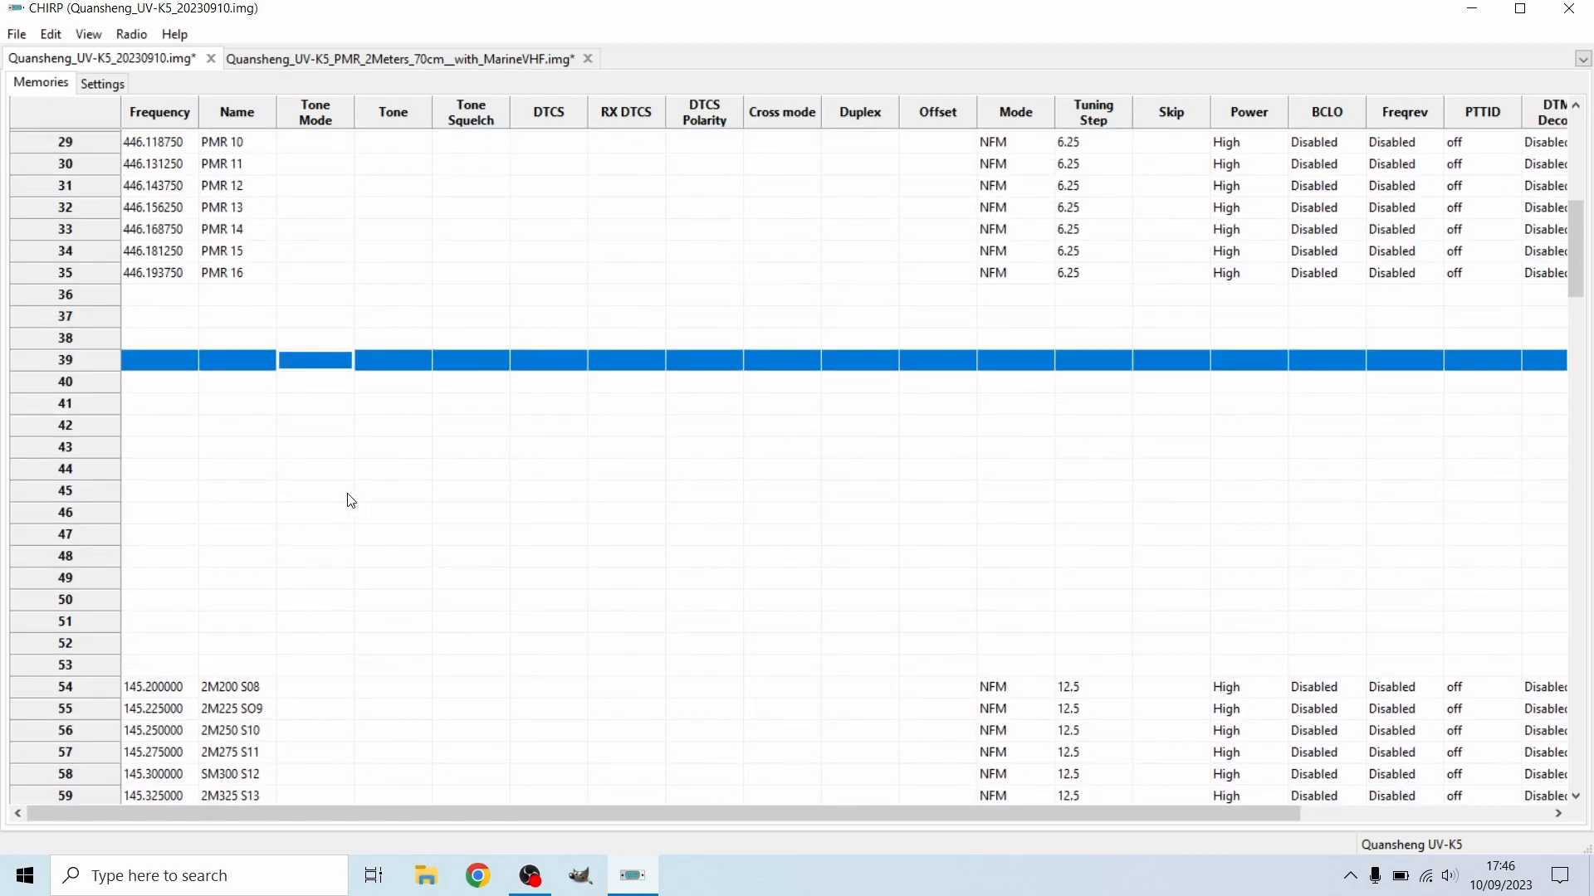
{"action": "scroll", "coordinate": [365, 548], "scroll_direction": "down", "scroll_amount": 3}
{"action": "scroll", "coordinate": [453, 613], "scroll_direction": "up", "scroll_amount": 6}
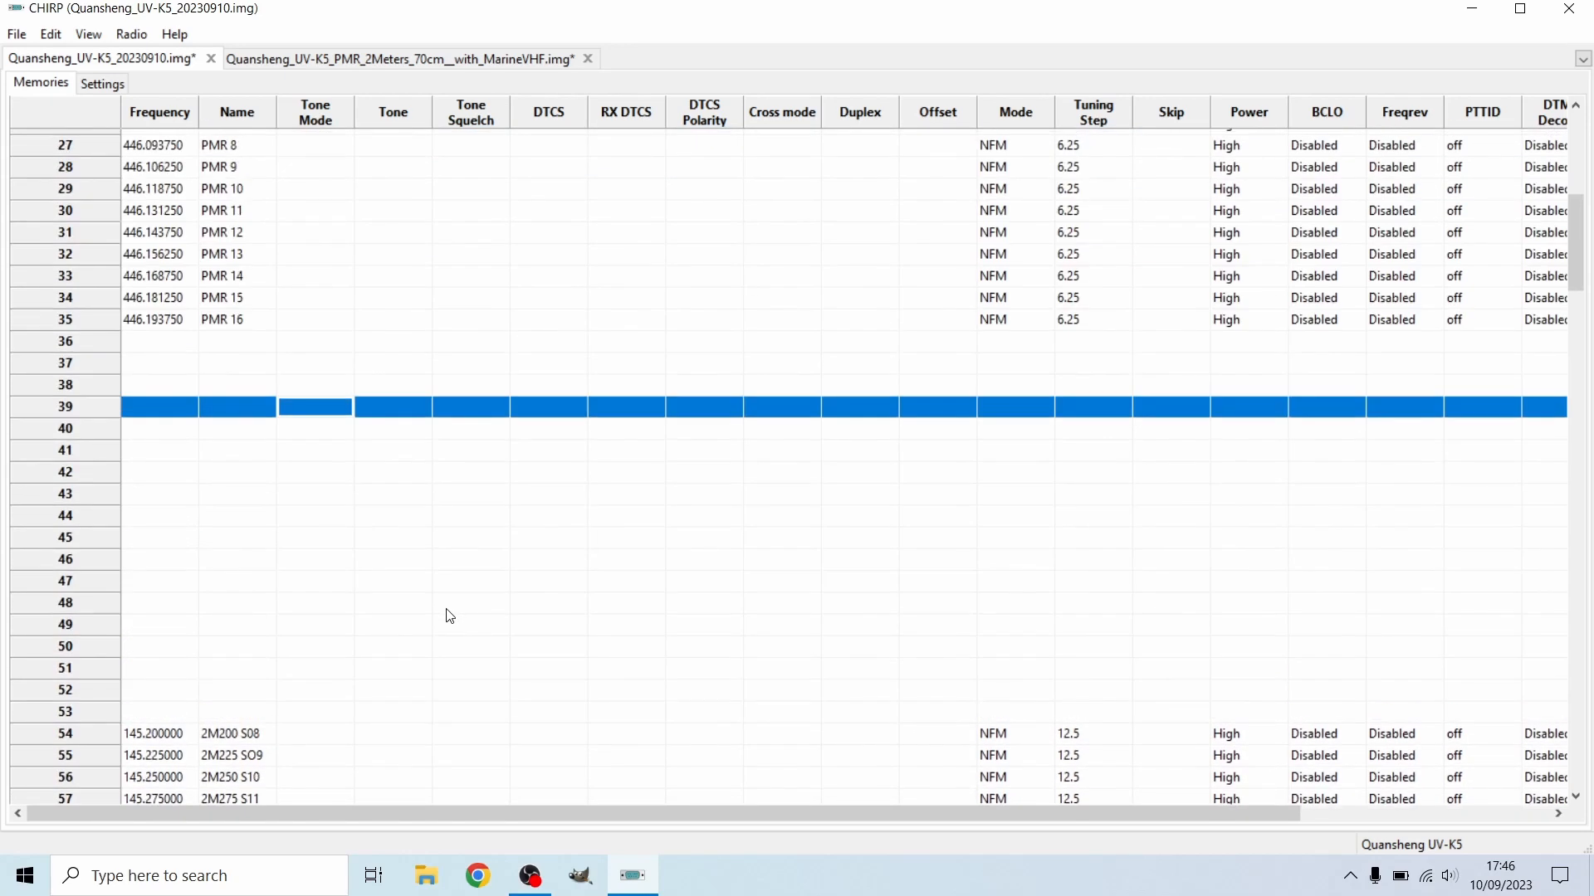
{"action": "scroll", "coordinate": [447, 615], "scroll_direction": "up", "scroll_amount": 7}
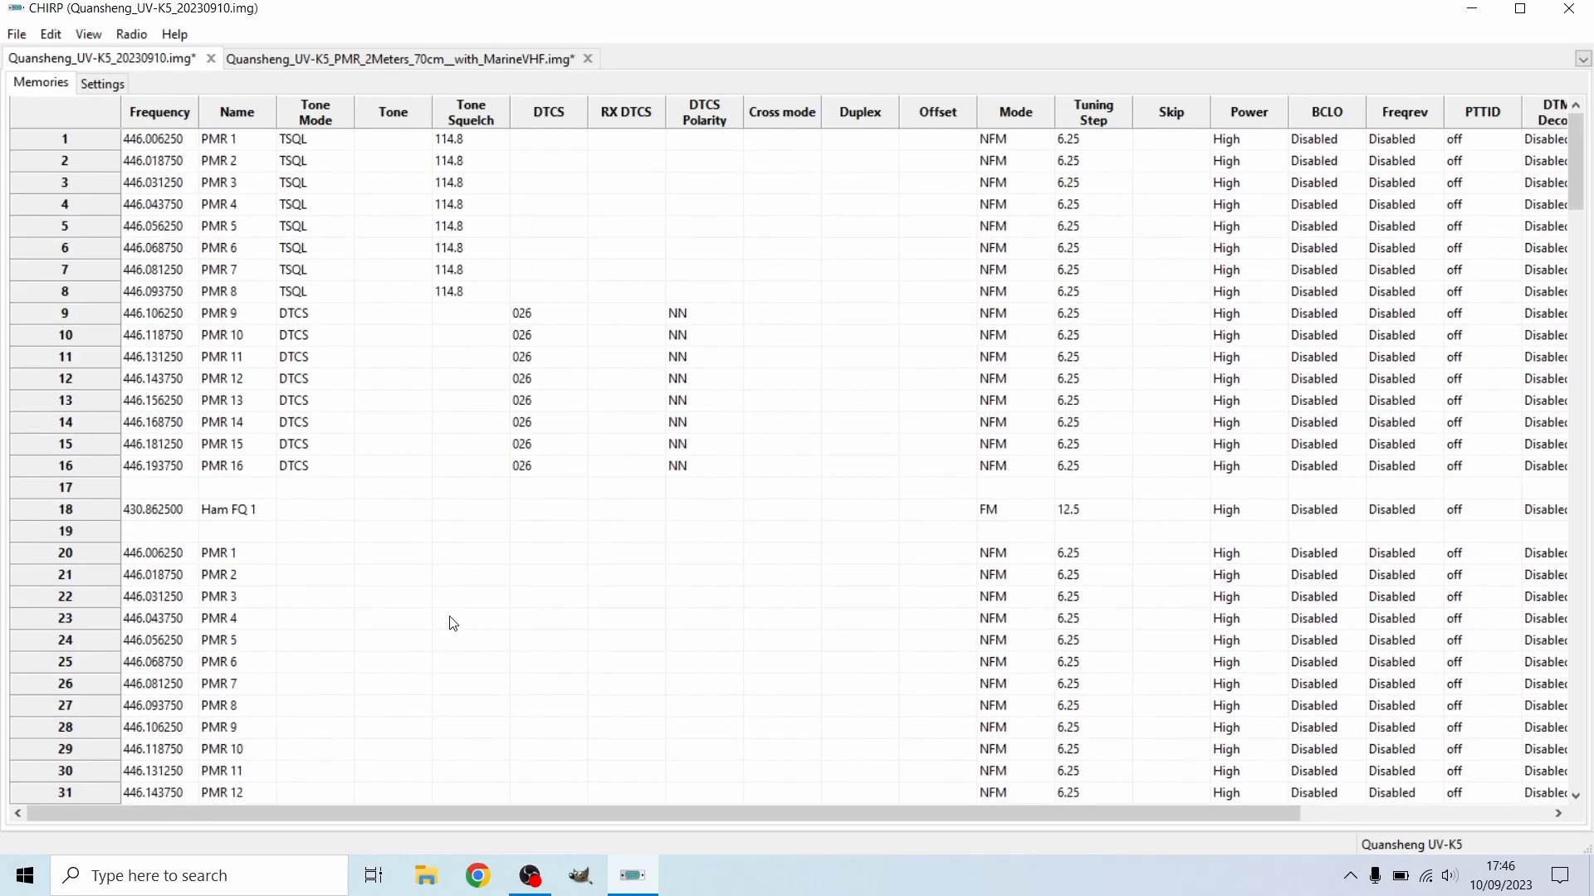
{"action": "left_click", "coordinate": [131, 34]}
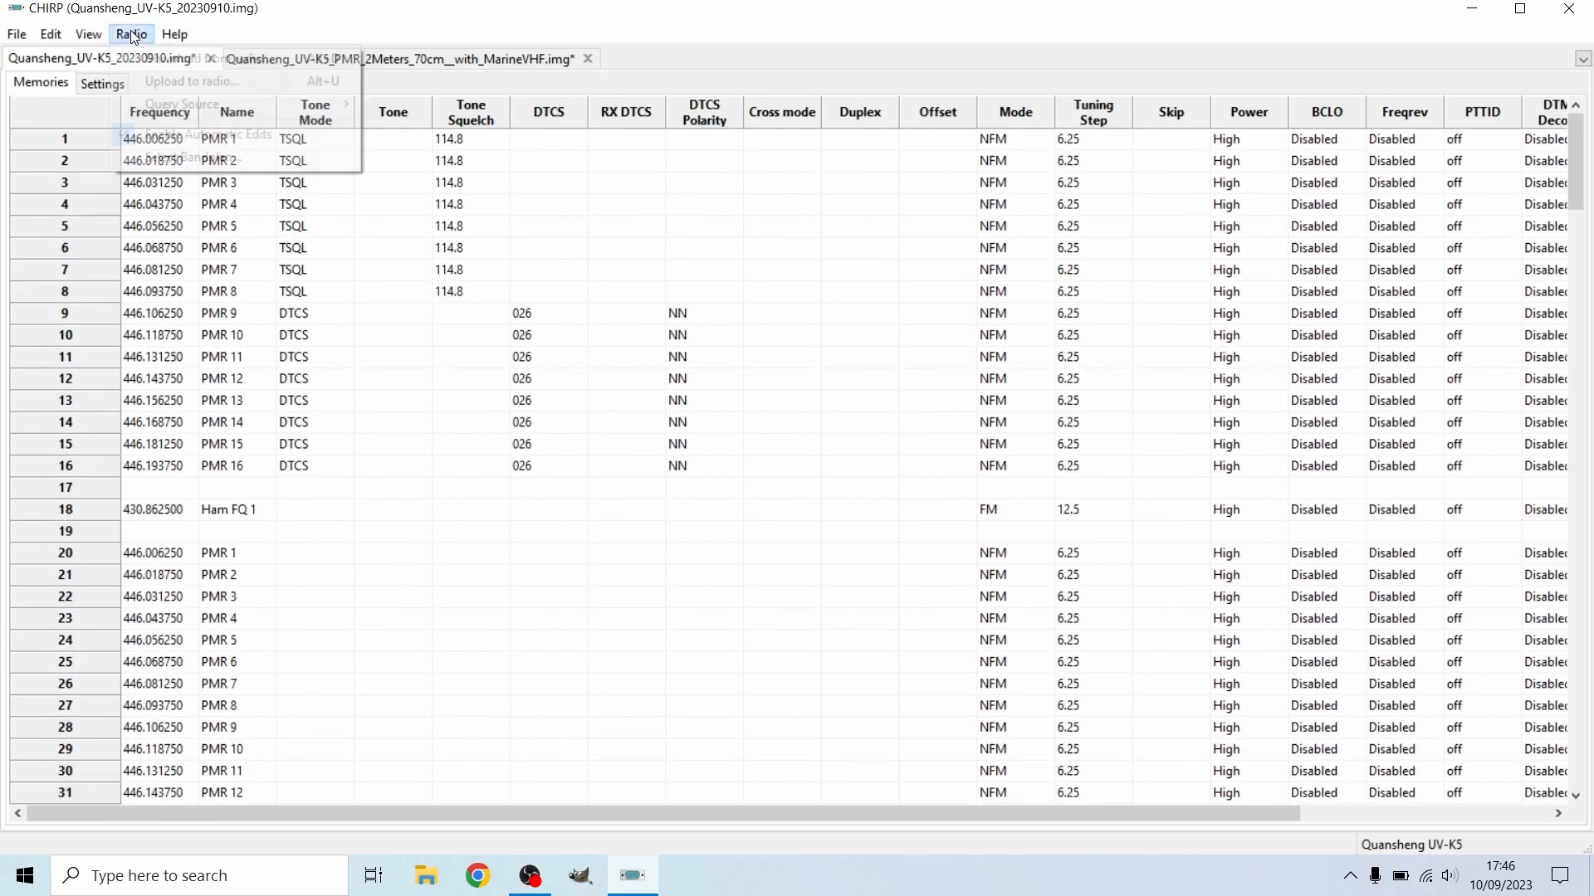
{"action": "left_click", "coordinate": [157, 79]}
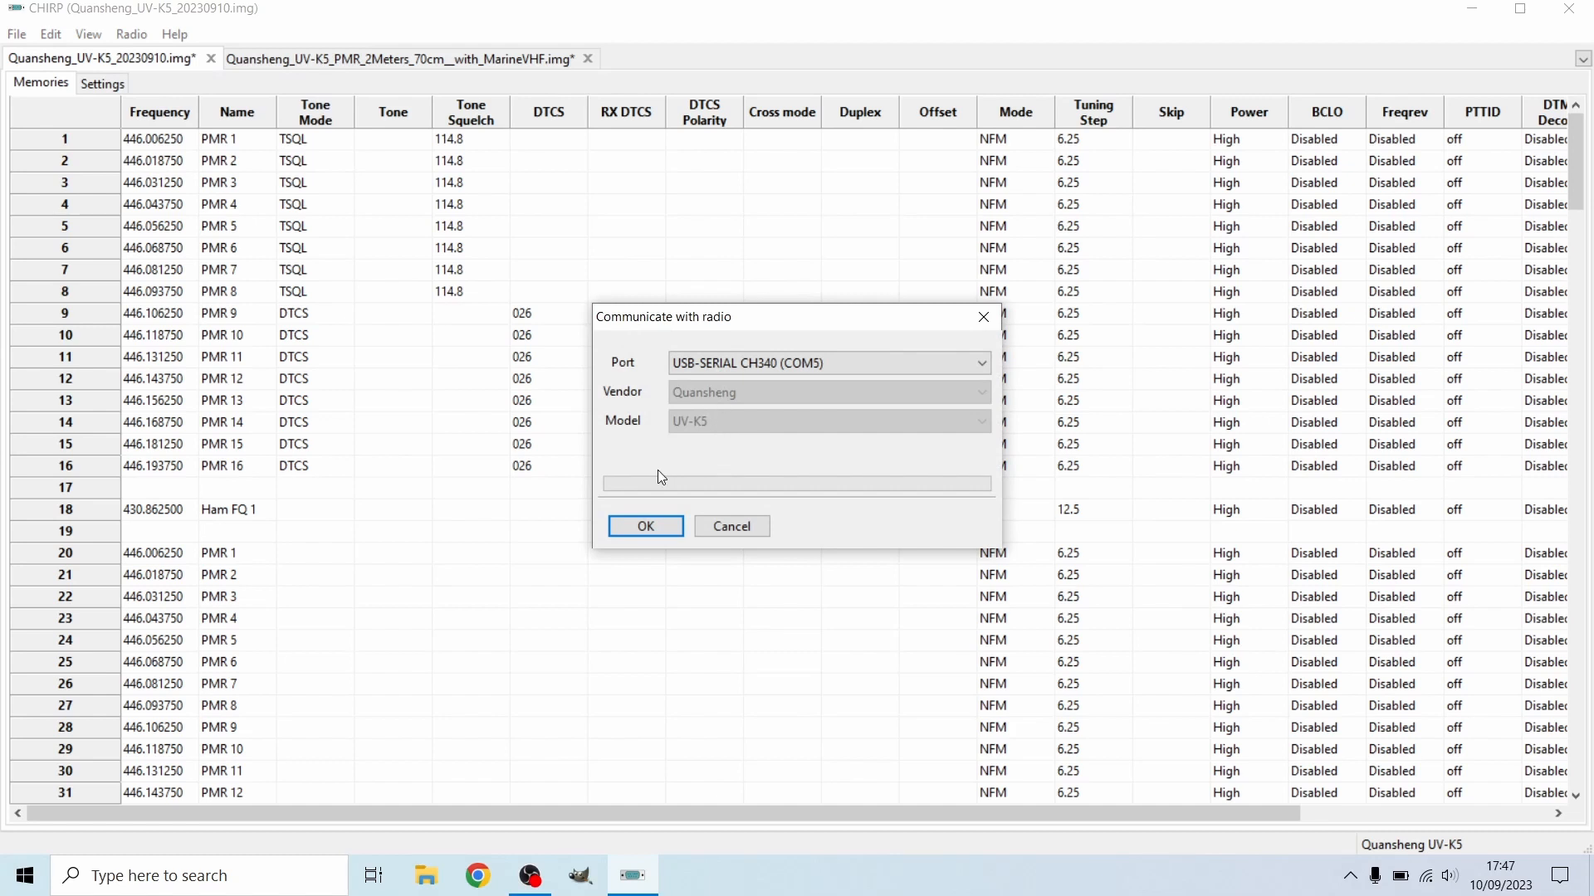
{"action": "left_click", "coordinate": [664, 526]}
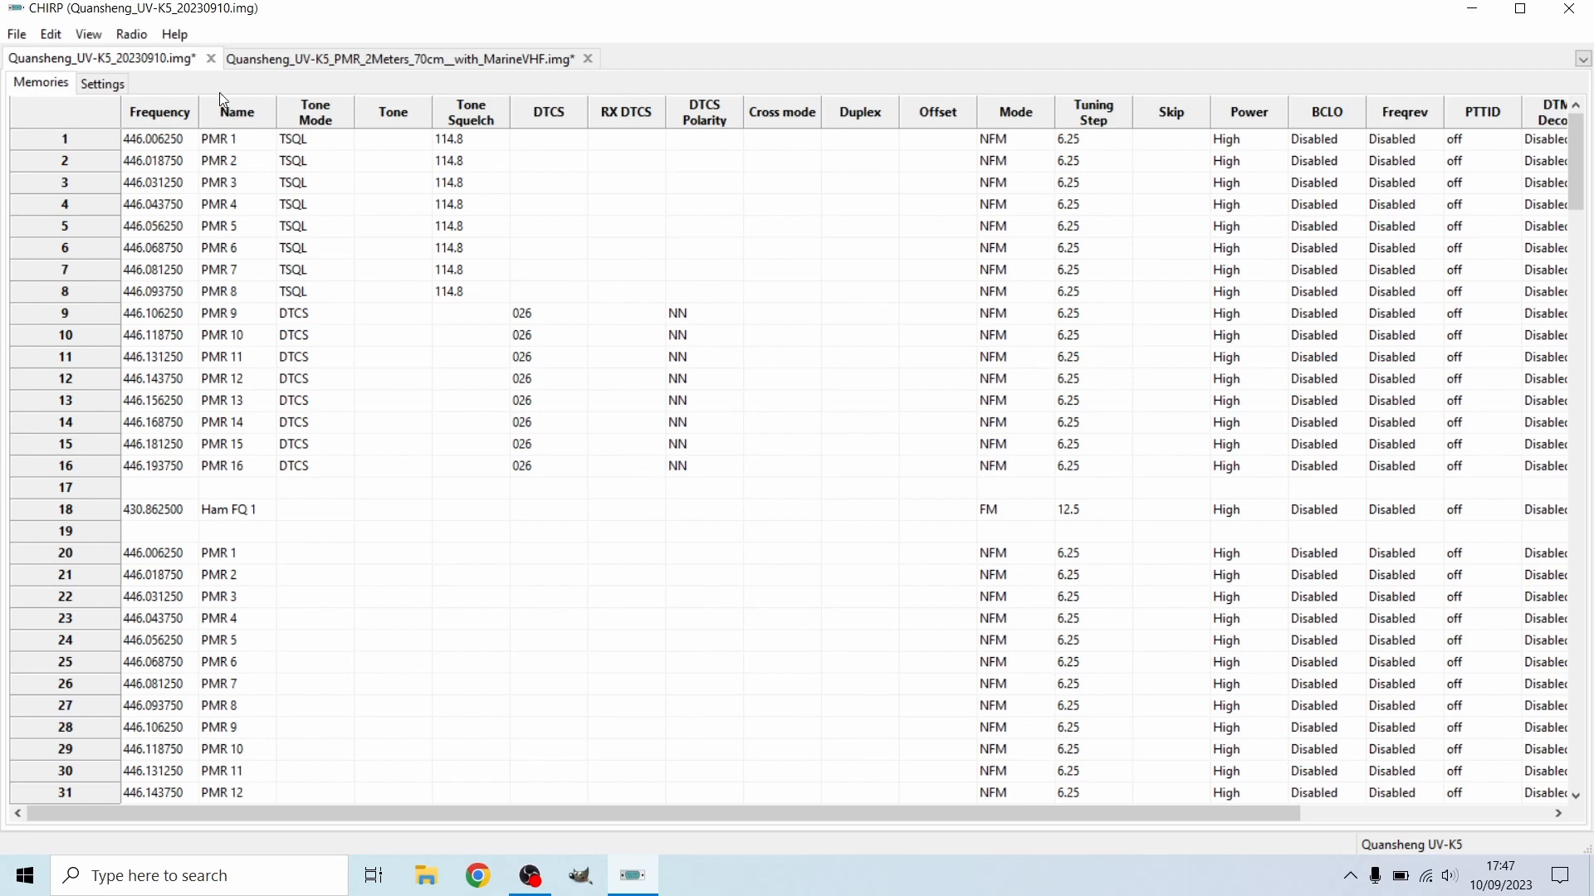
- Close both the Quansheng_UV-K5_20230910 image and the MarineVHF image without saving their changes
{"action": "left_click", "coordinate": [212, 59]}
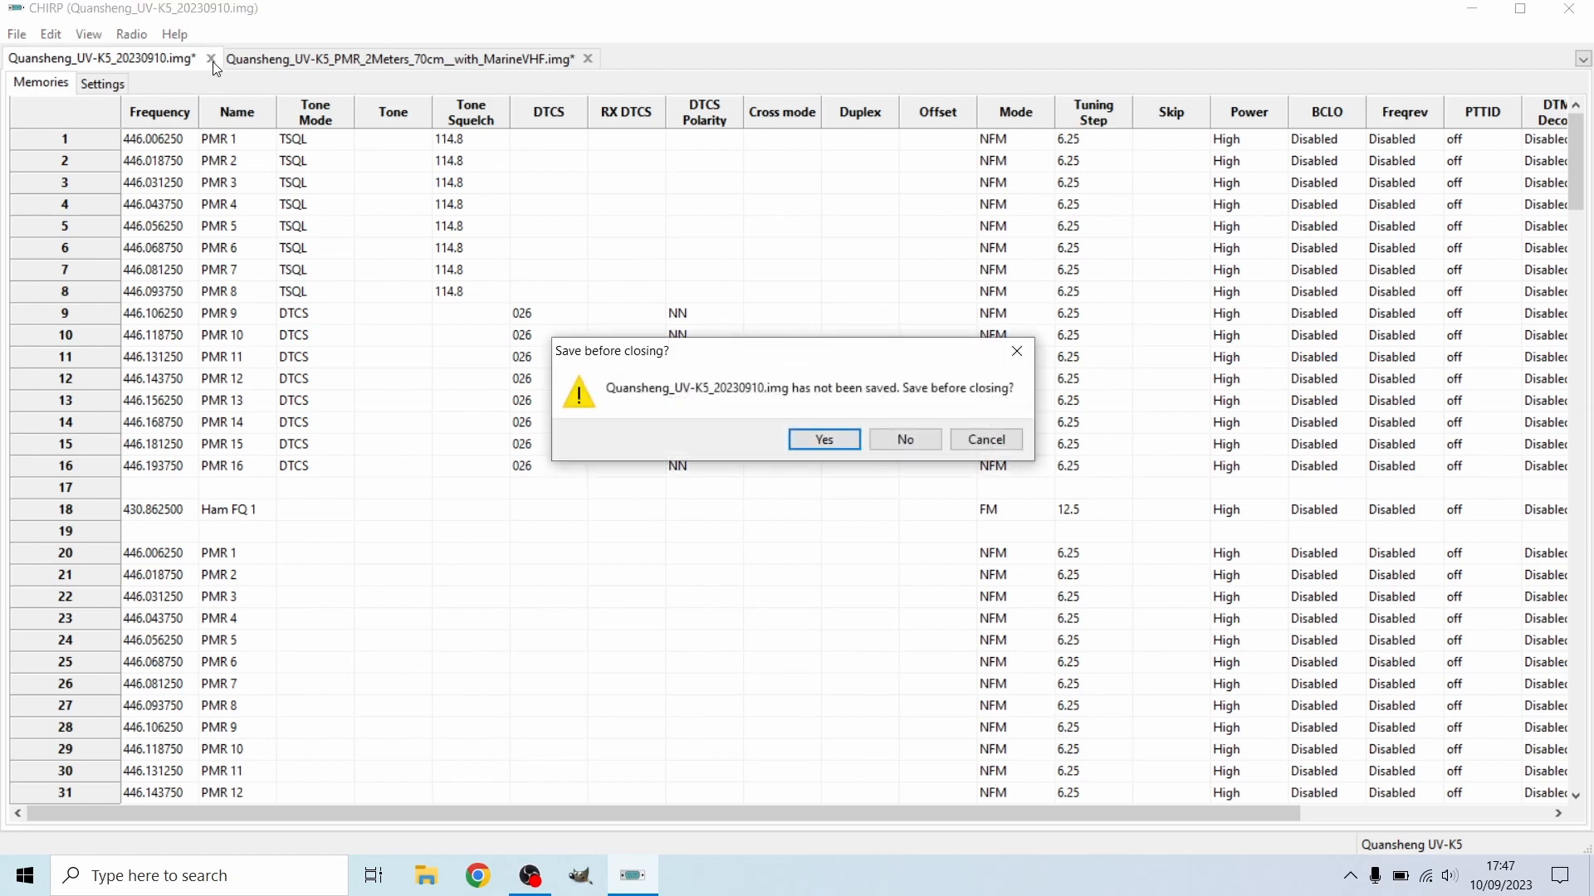
{"action": "left_click", "coordinate": [899, 443]}
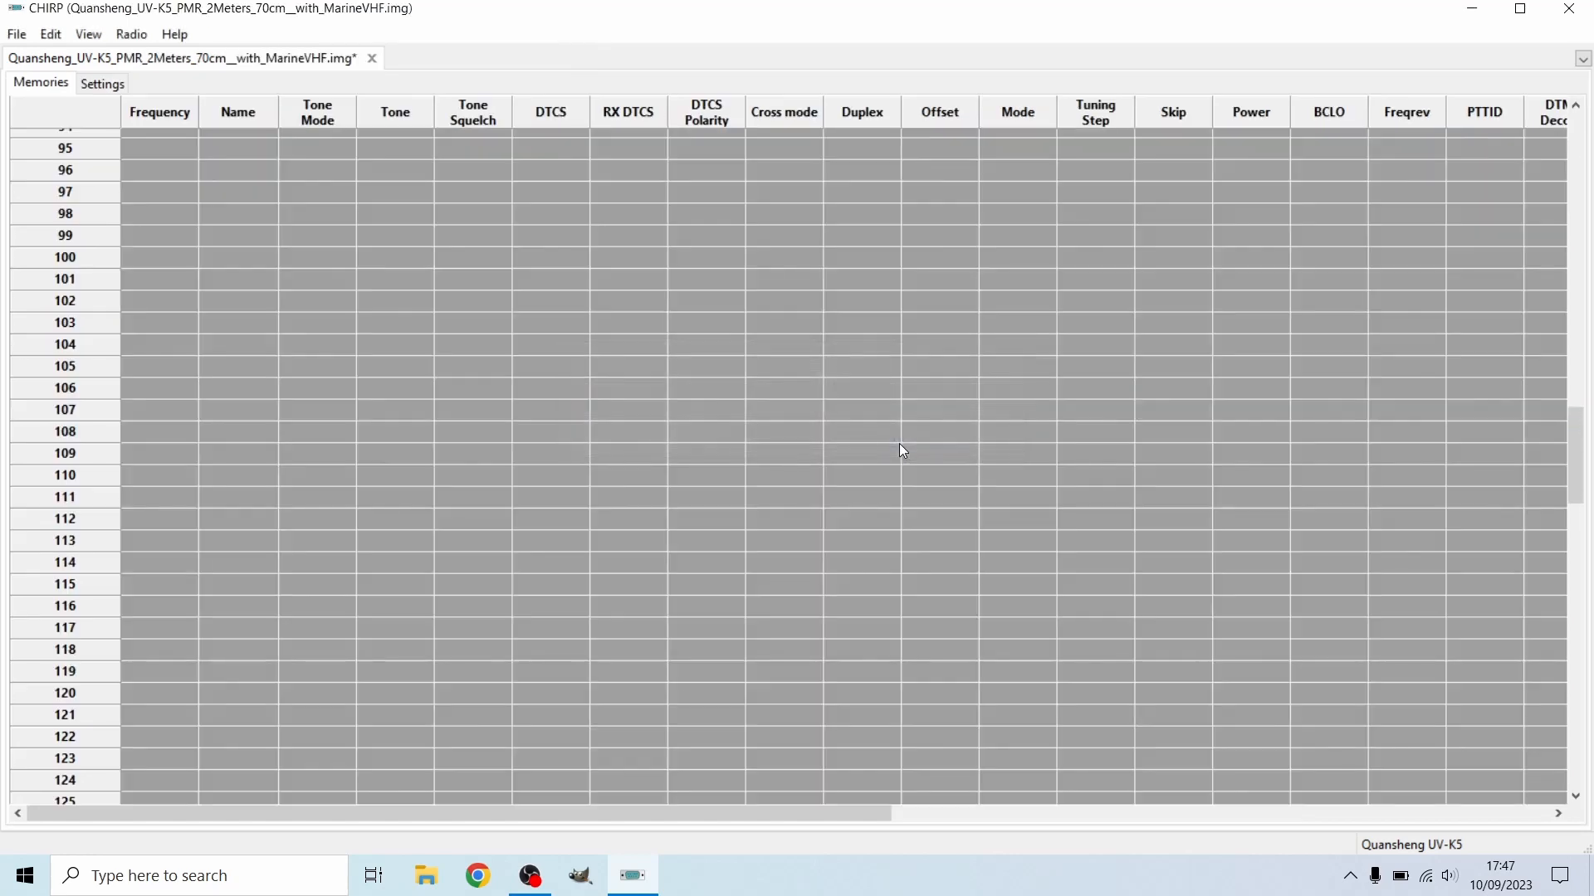
{"action": "left_click", "coordinate": [372, 59]}
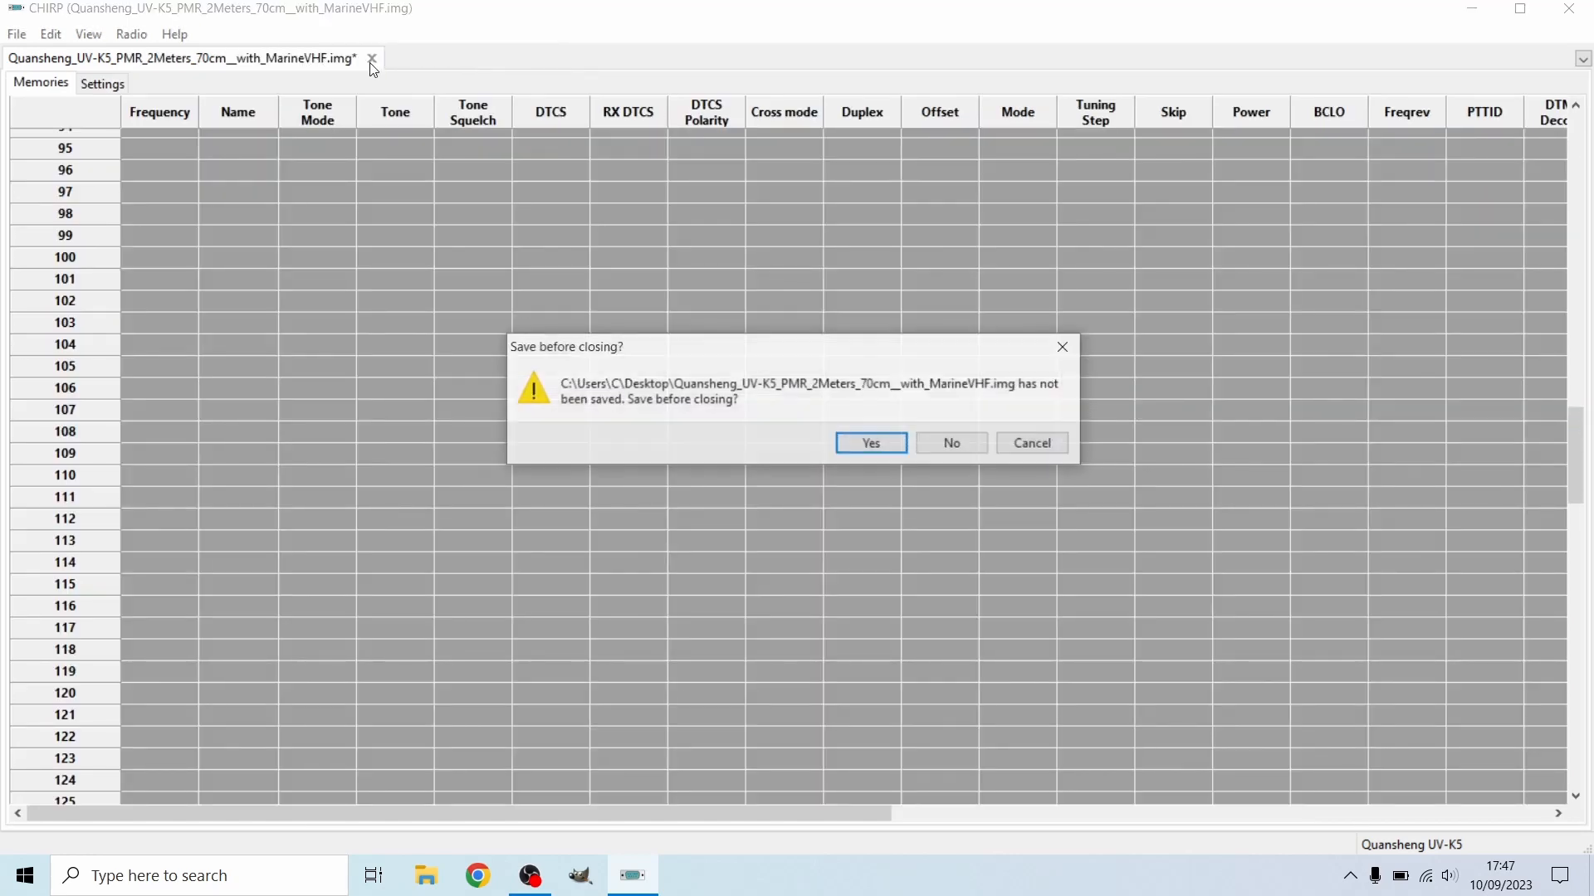
{"action": "left_click", "coordinate": [953, 445]}
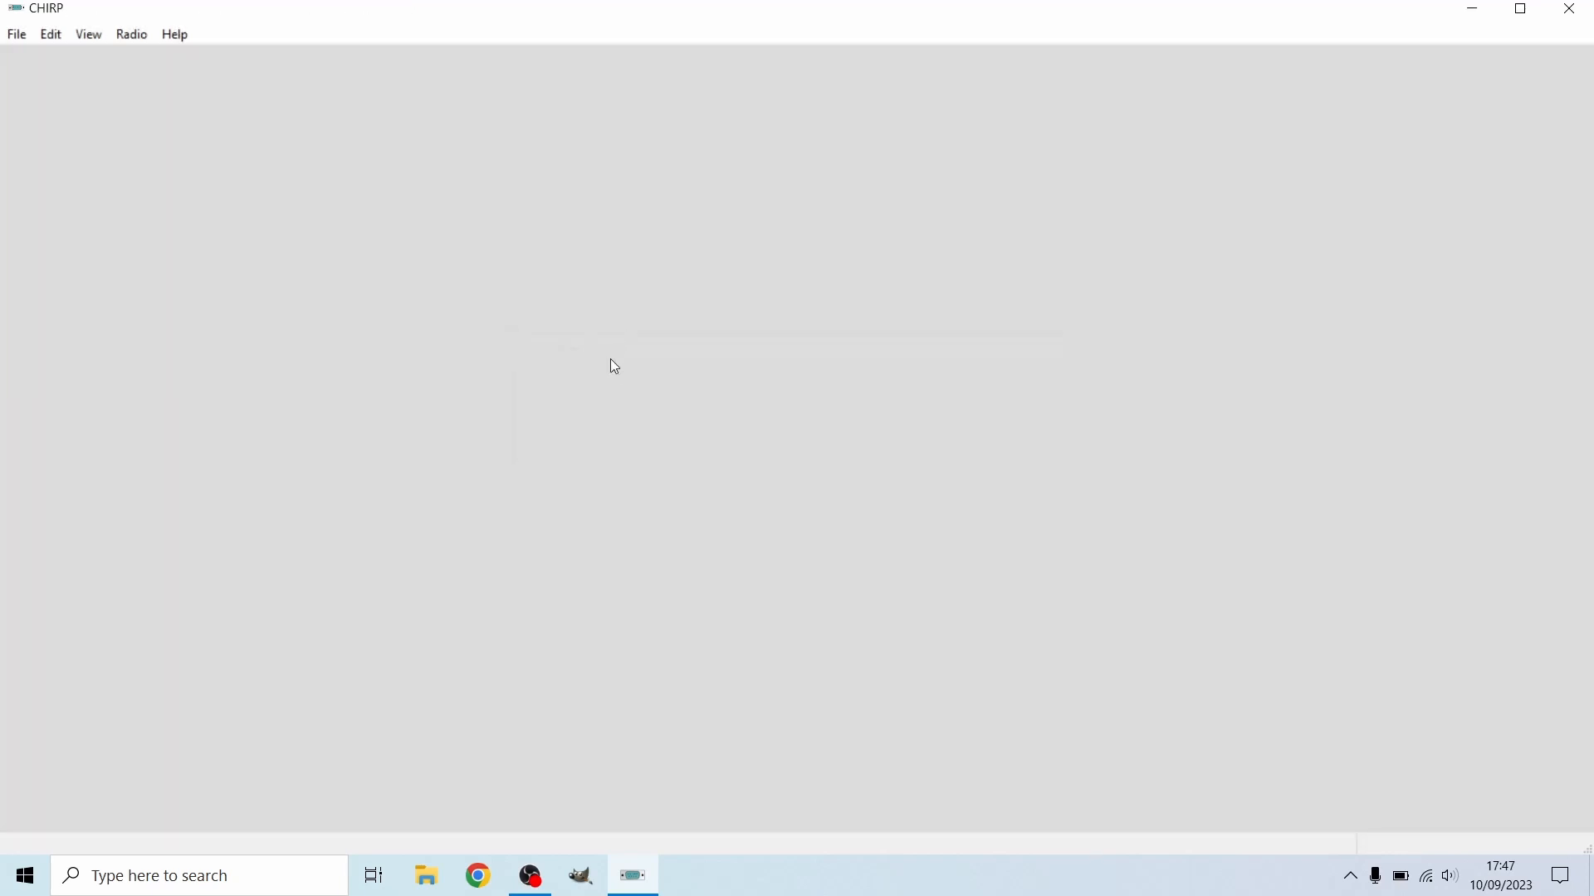
- Download the memories from the Quansheng UV-K5 radio through the USB-SERIAL CH340 (COM5) port
{"action": "left_click", "coordinate": [141, 38]}
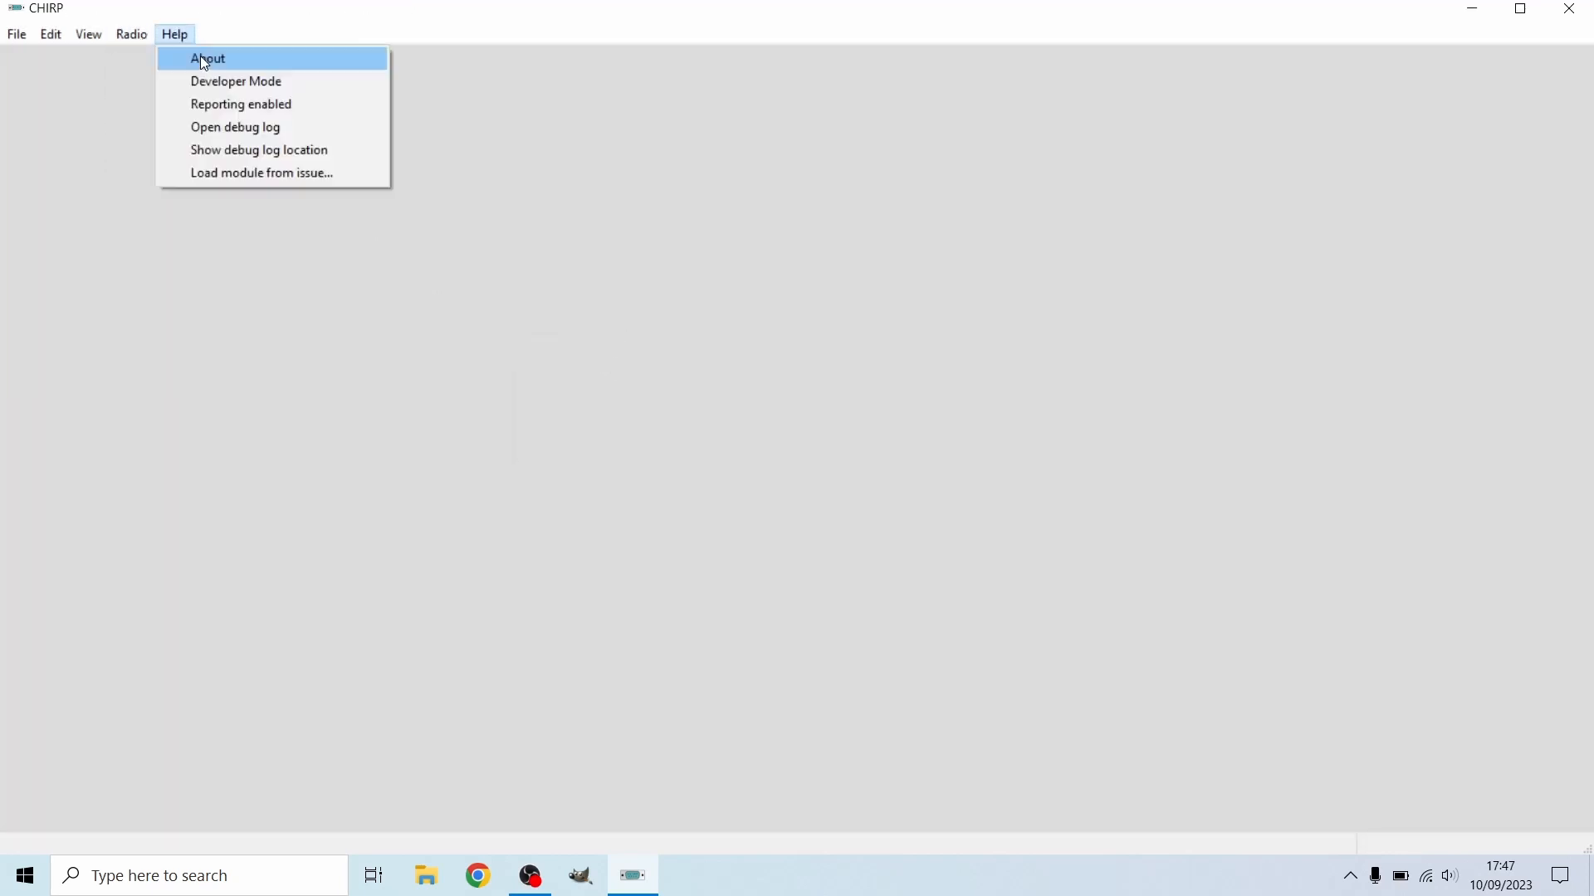
{"action": "left_click", "coordinate": [153, 58]}
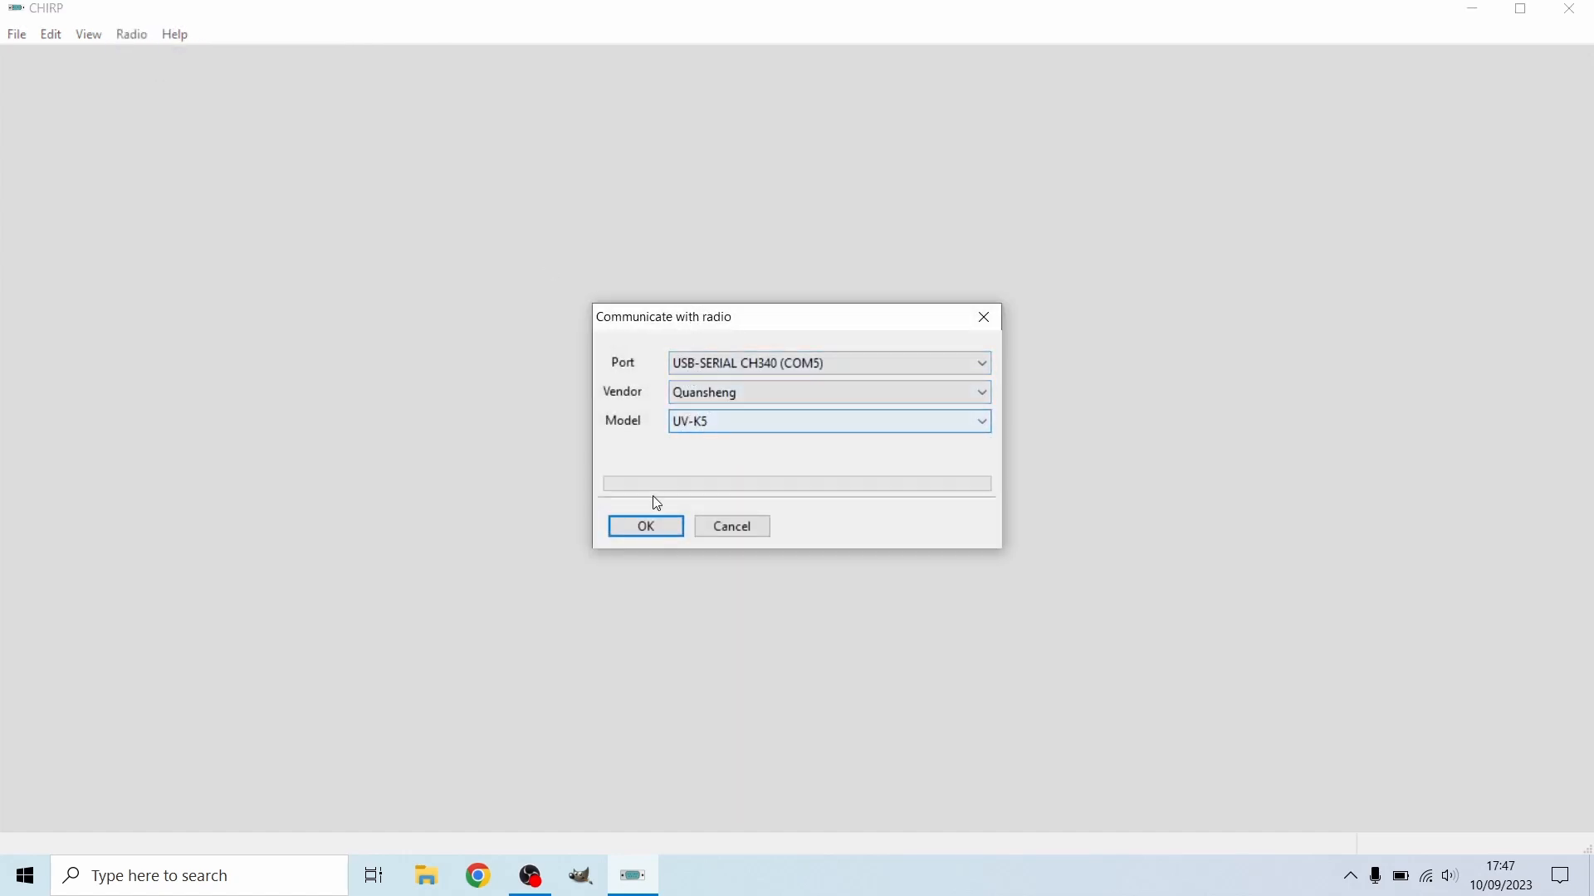
{"action": "left_click", "coordinate": [654, 526]}
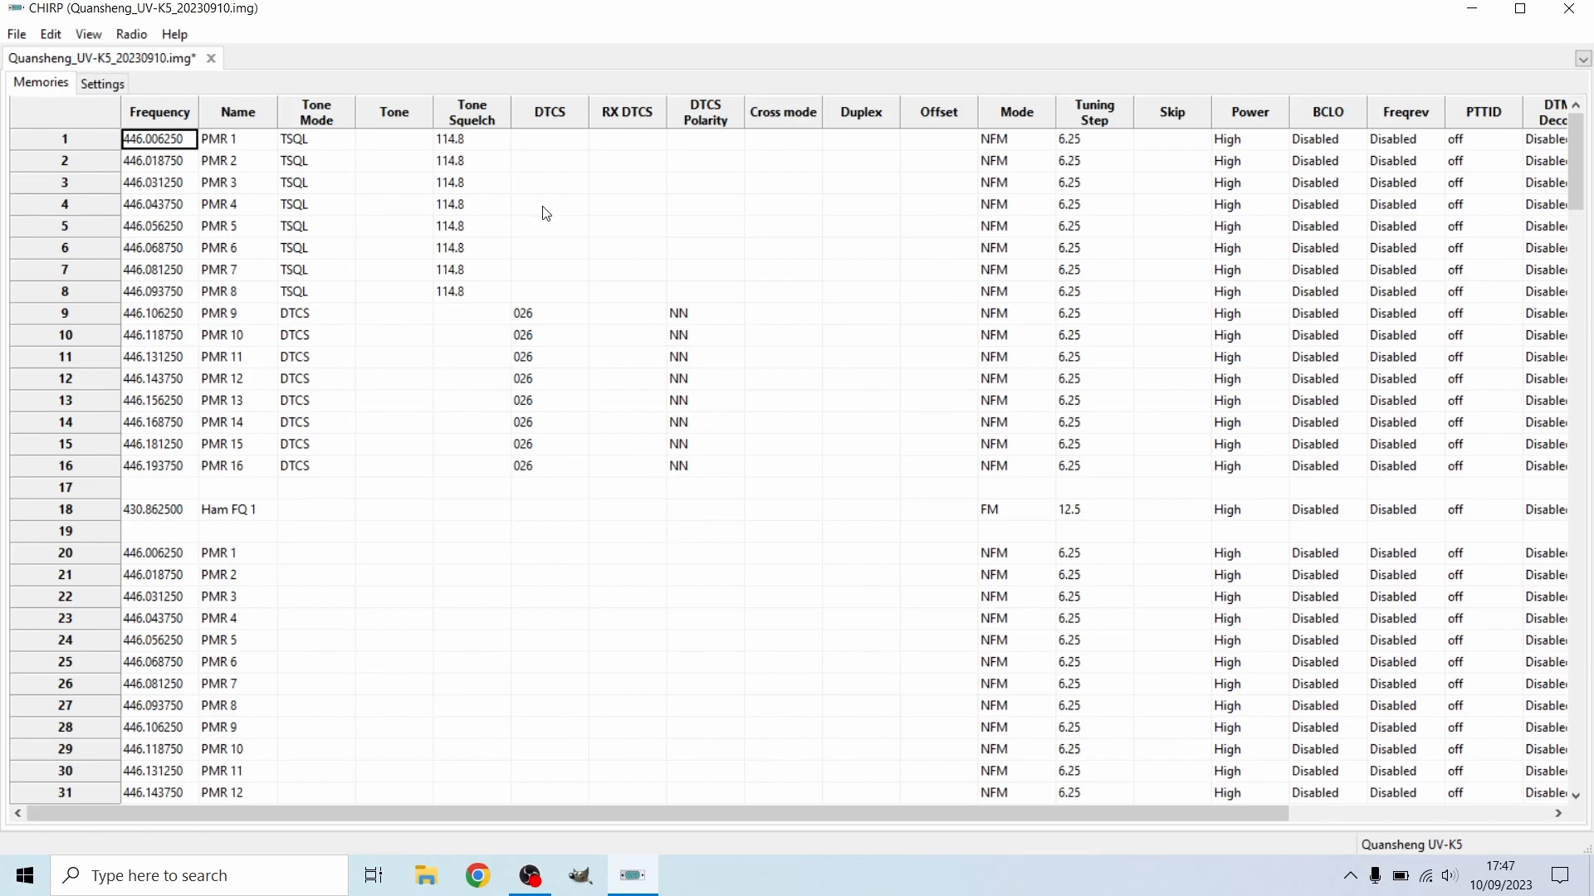
- Check the freshly downloaded memory list for the transferred 2 m, 70 cm, marine VHF and repeater channels
{"action": "scroll", "coordinate": [586, 338], "scroll_direction": "down", "scroll_amount": 11}
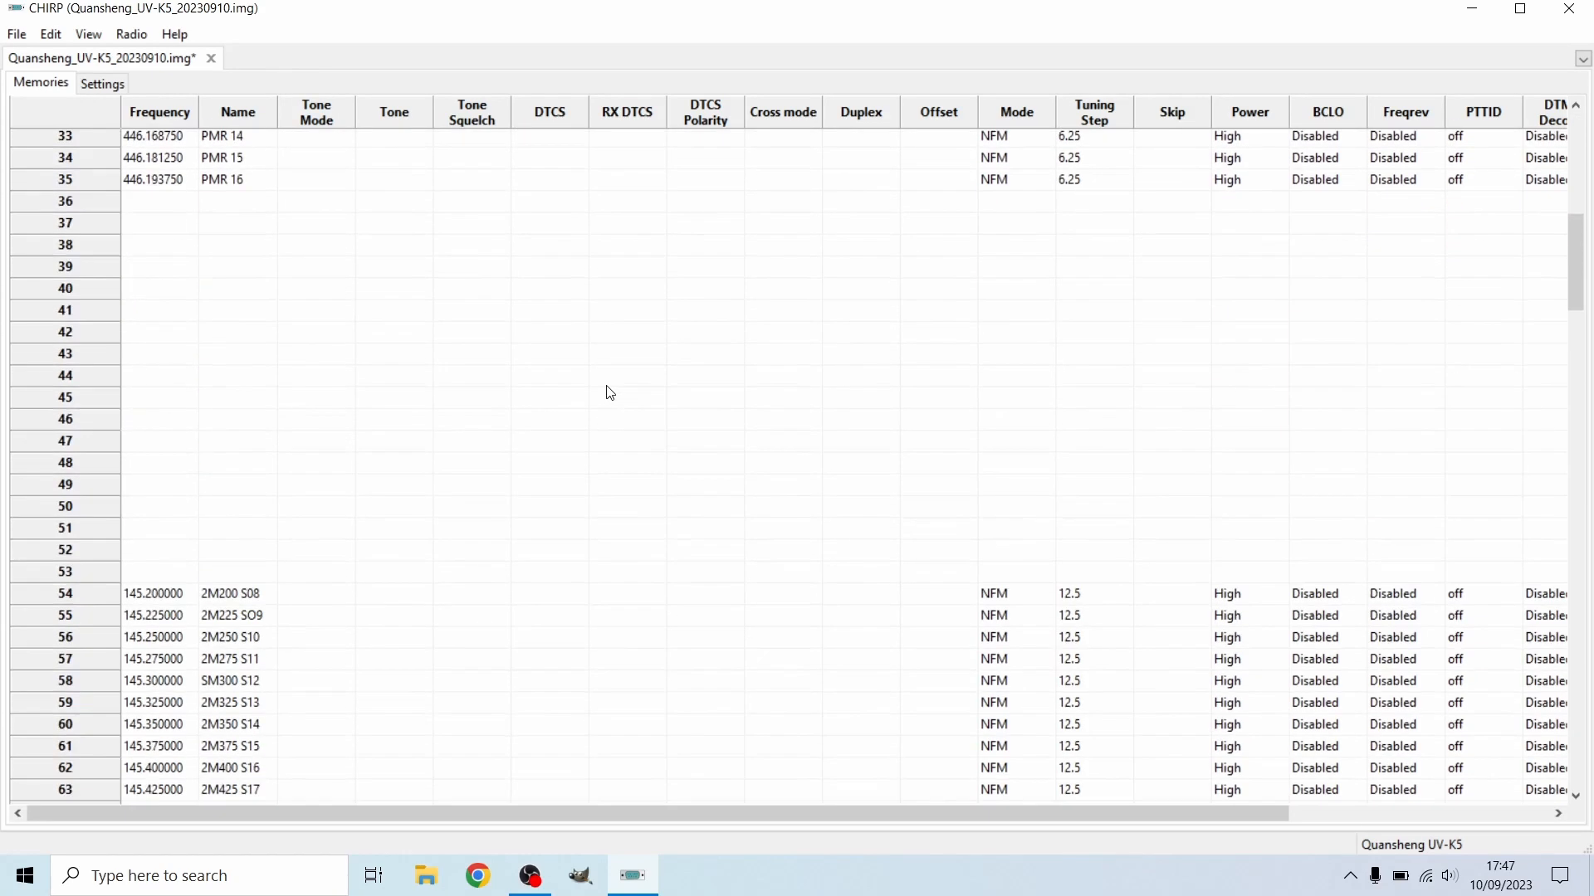
{"action": "scroll", "coordinate": [610, 393], "scroll_direction": "down", "scroll_amount": 12}
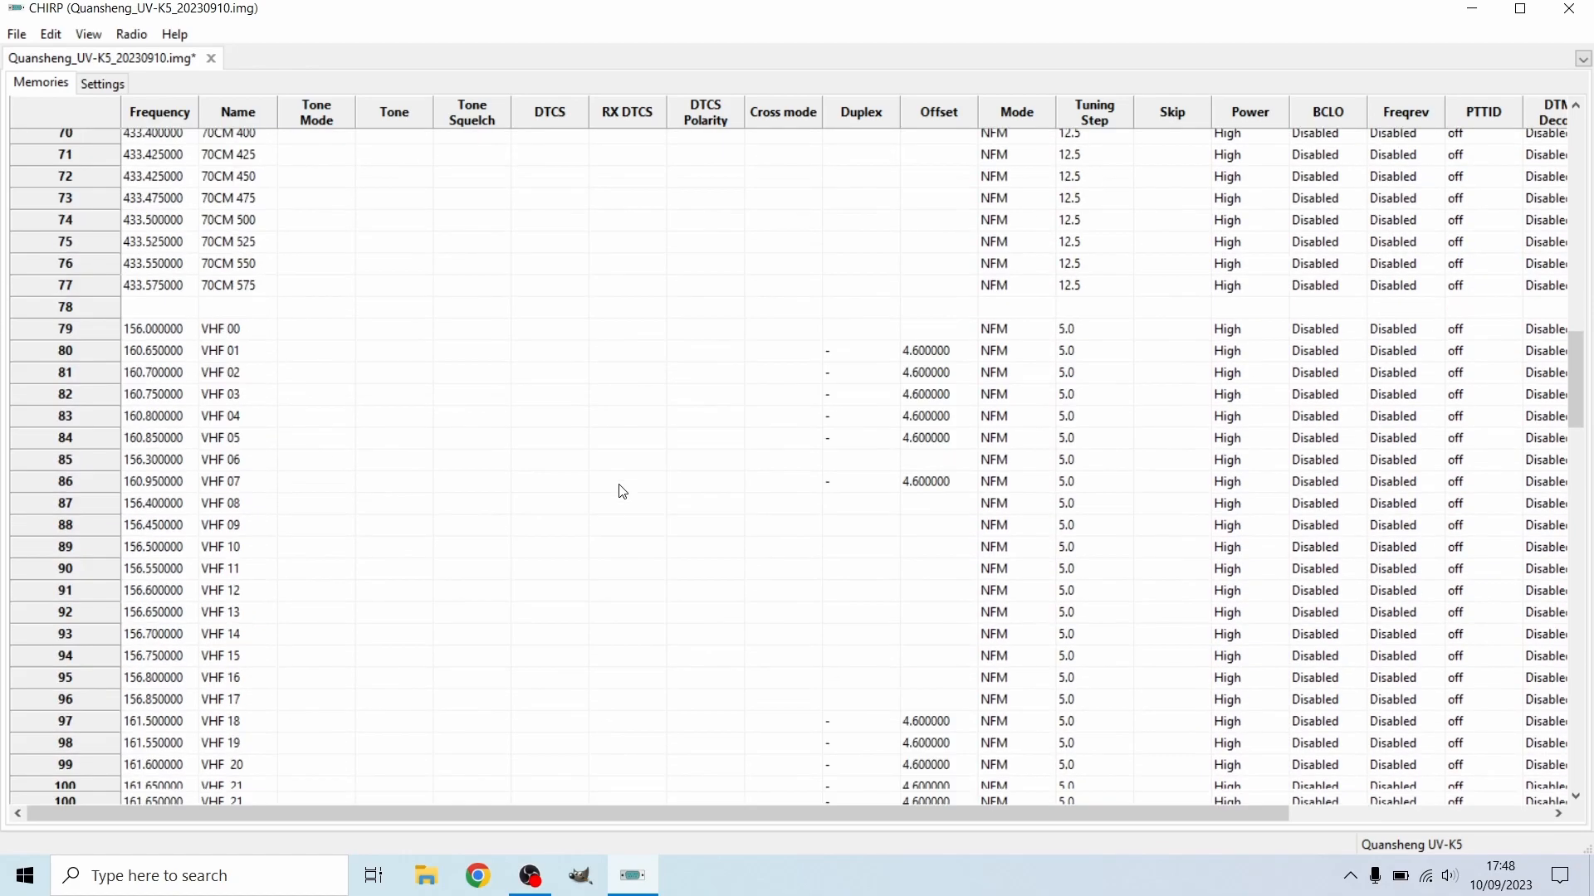
{"action": "scroll", "coordinate": [614, 498], "scroll_direction": "down", "scroll_amount": 19}
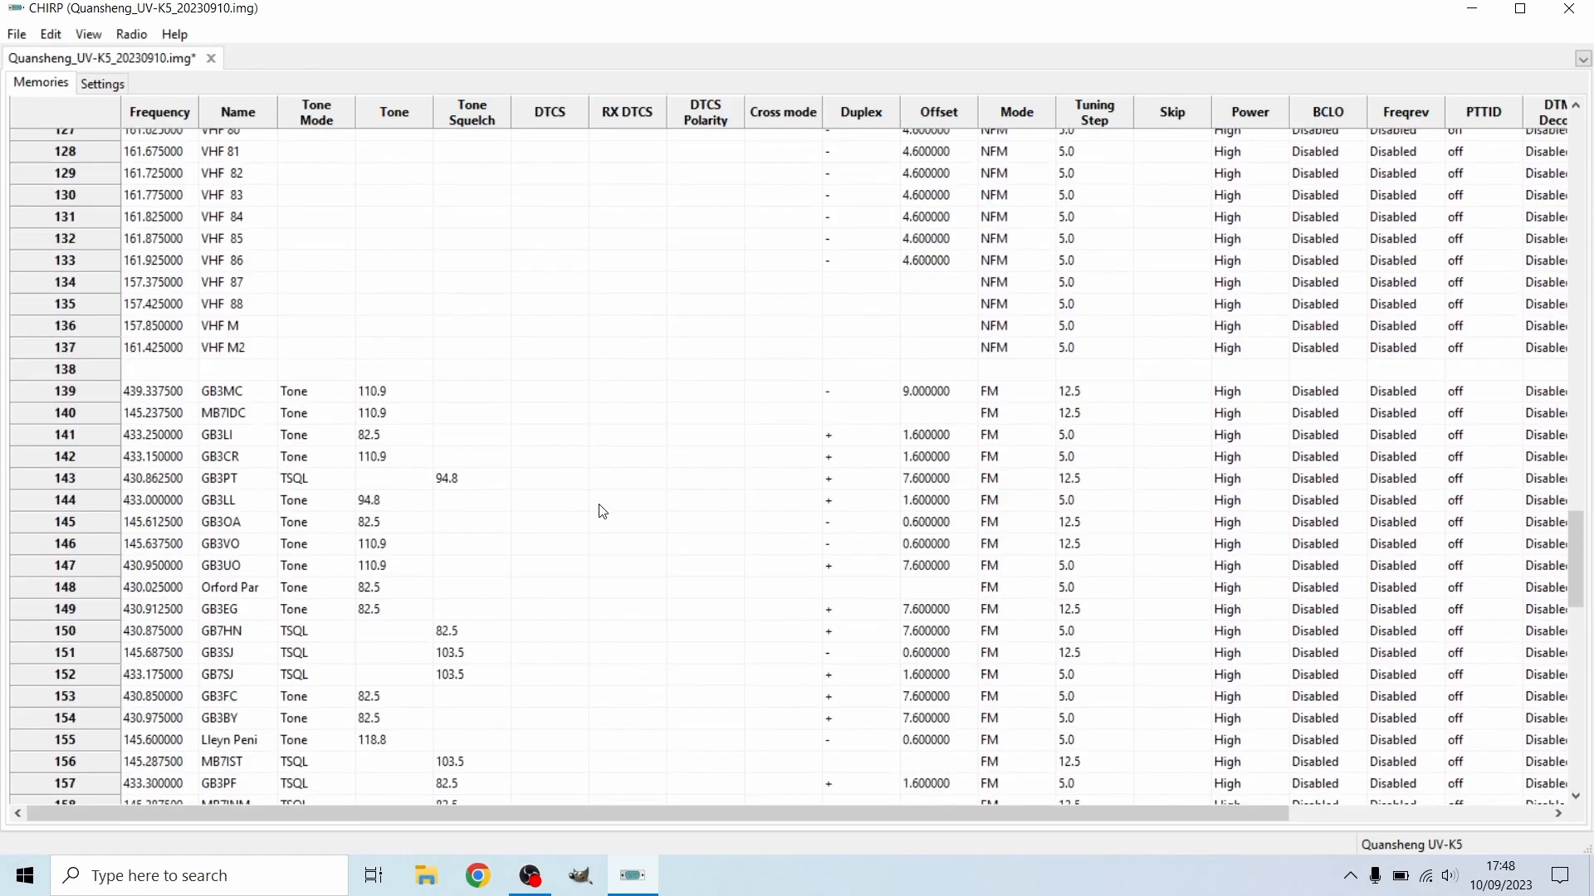
{"action": "scroll", "coordinate": [591, 515], "scroll_direction": "down", "scroll_amount": 7}
{"action": "scroll", "coordinate": [575, 534], "scroll_direction": "up", "scroll_amount": 8}
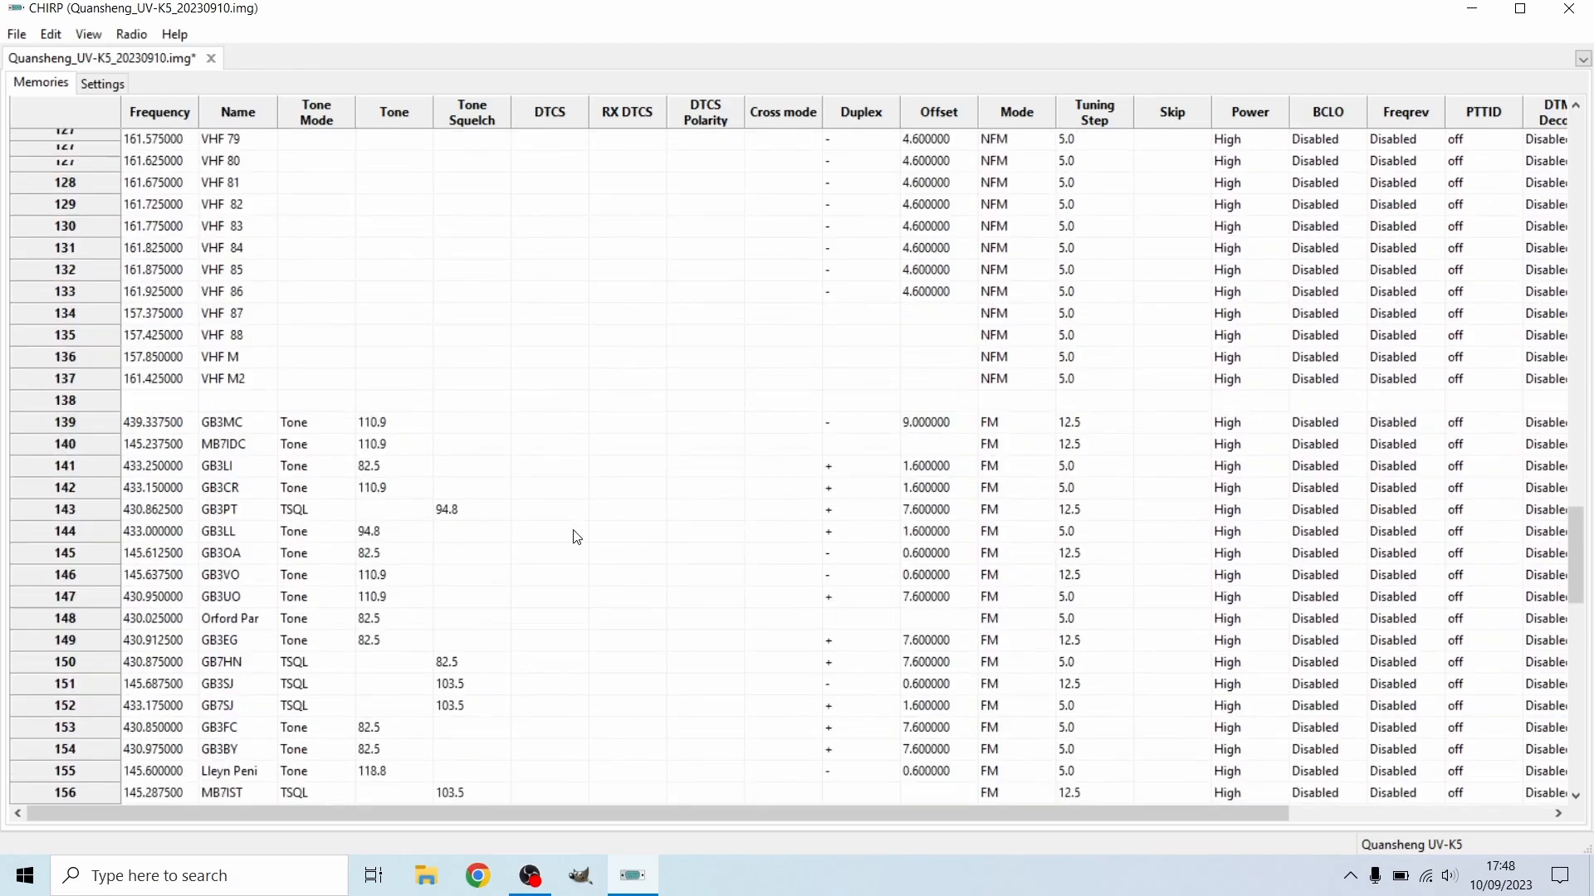
- Review the downloaded memory list from the repeaters back to the PMR channels, including the empty slots between the PMR and 2 m groups
{"action": "scroll", "coordinate": [577, 537], "scroll_direction": "up", "scroll_amount": 20}
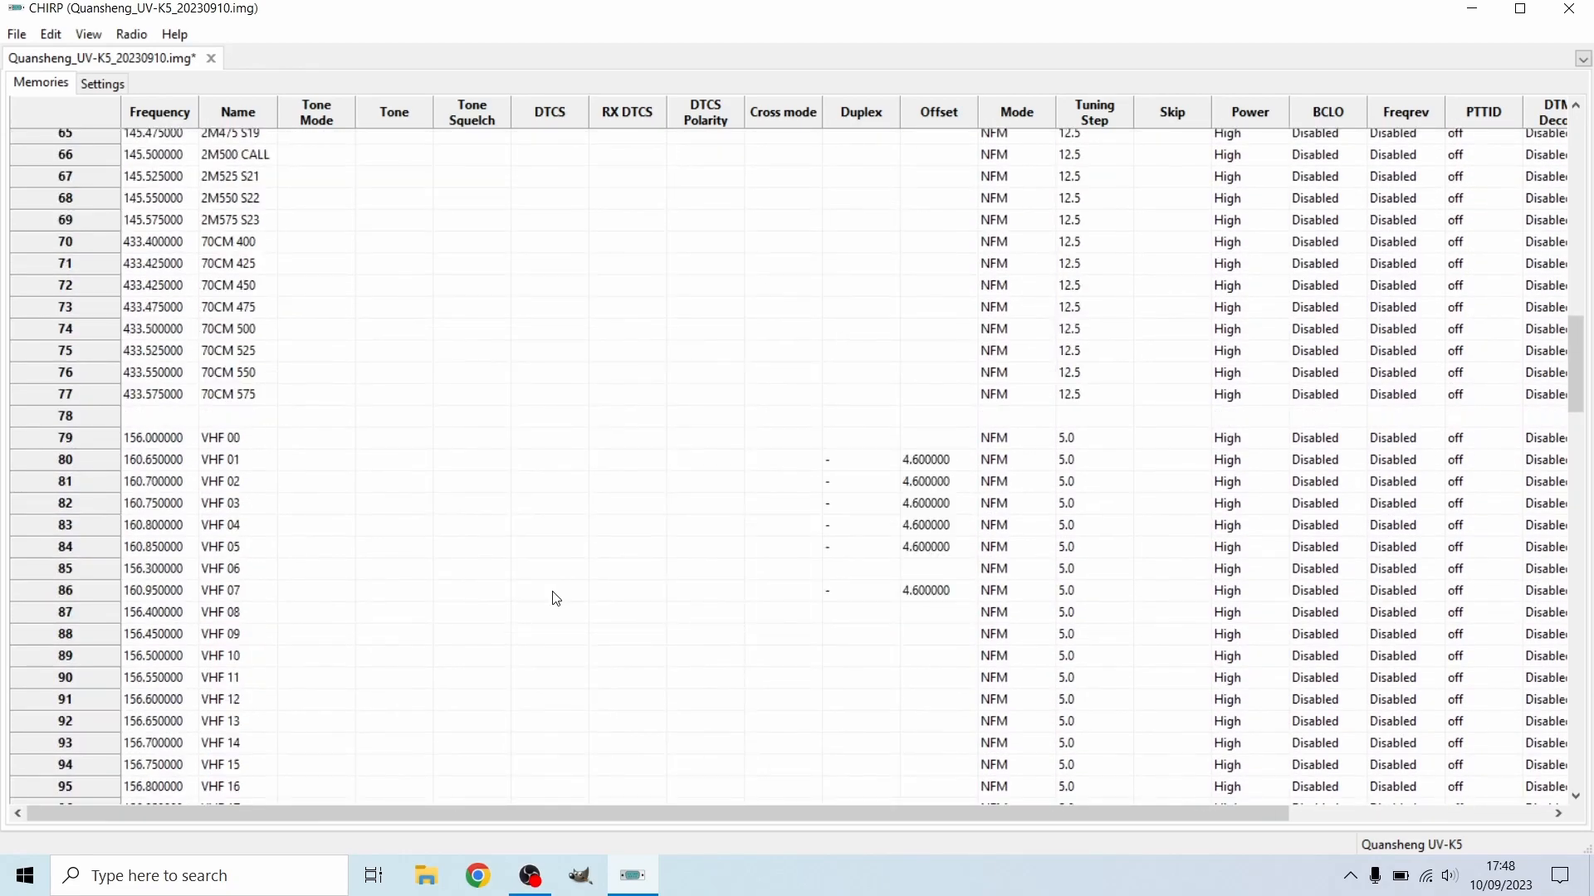
{"action": "scroll", "coordinate": [548, 602], "scroll_direction": "up", "scroll_amount": 10}
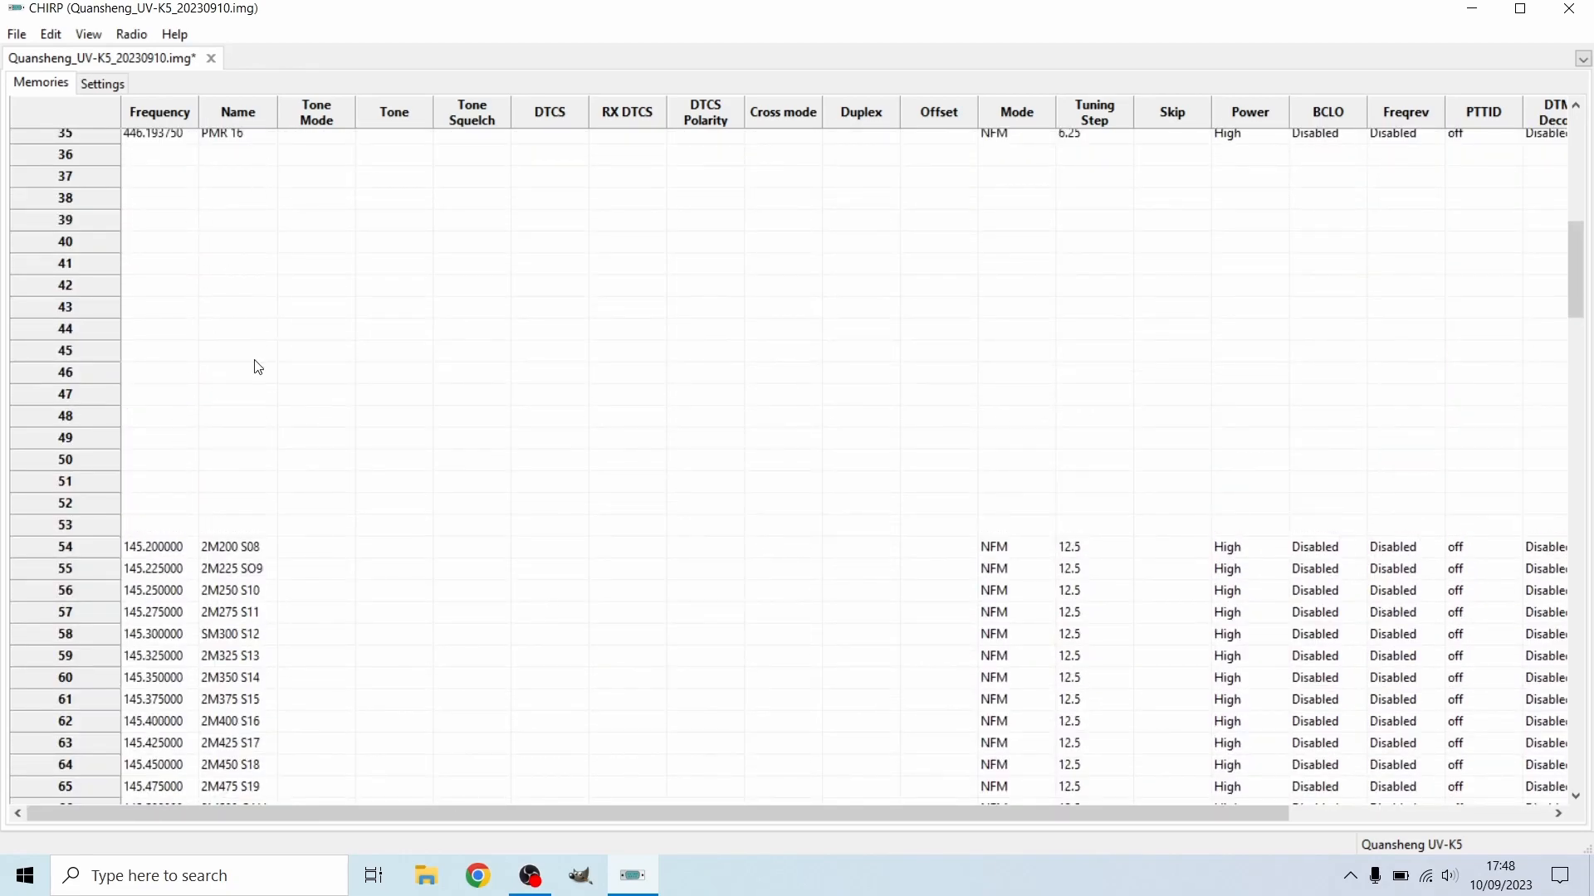
{"action": "scroll", "coordinate": [258, 366], "scroll_direction": "down", "scroll_amount": 1}
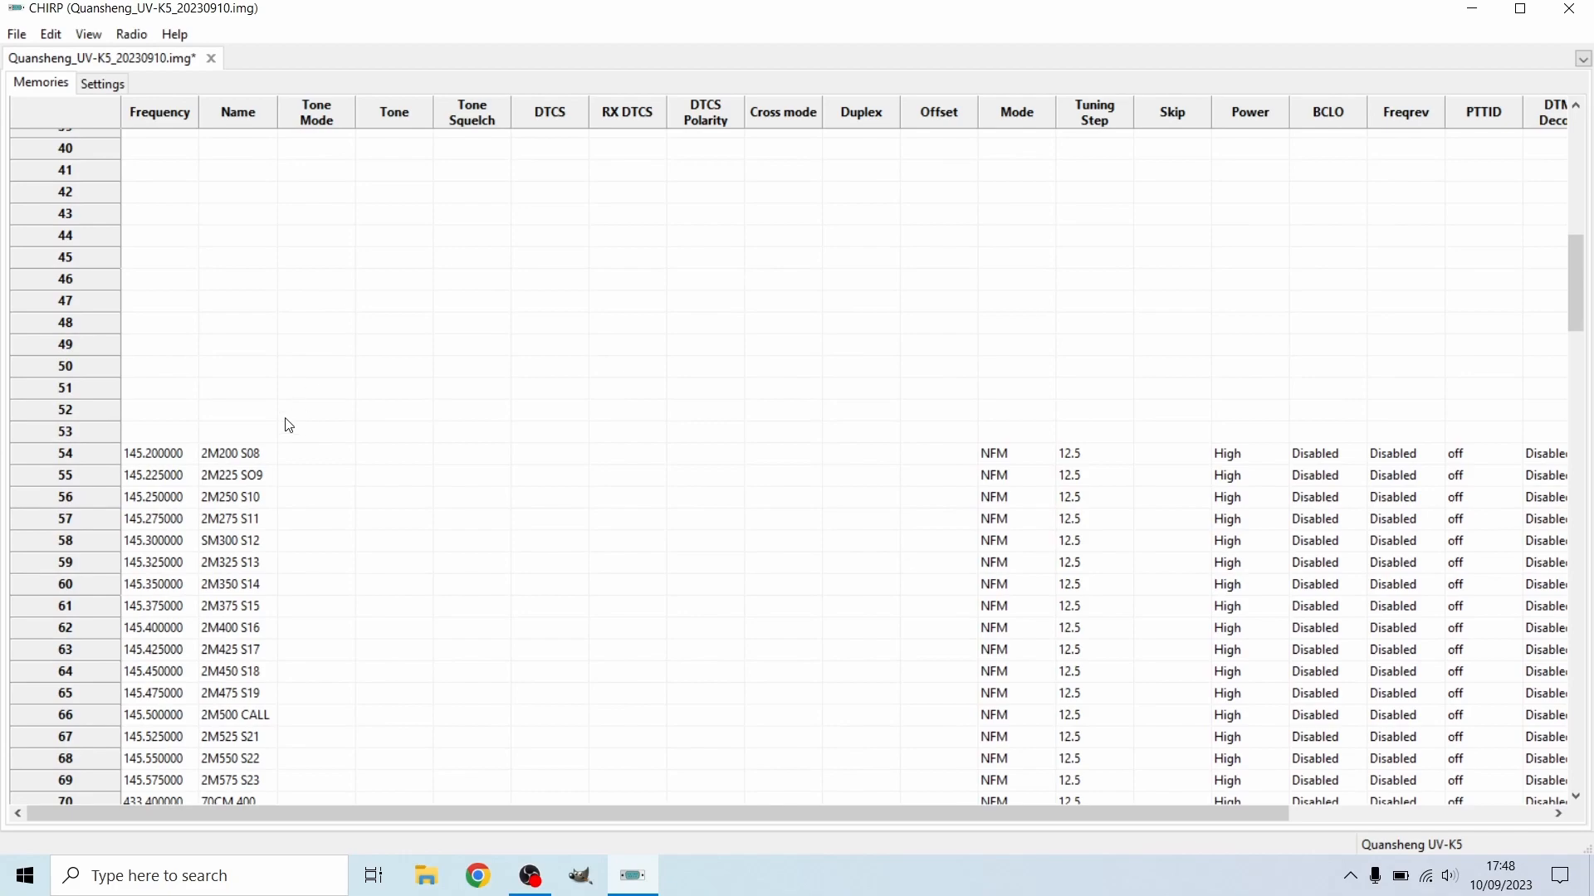
{"action": "scroll", "coordinate": [290, 423], "scroll_direction": "up", "scroll_amount": 12}
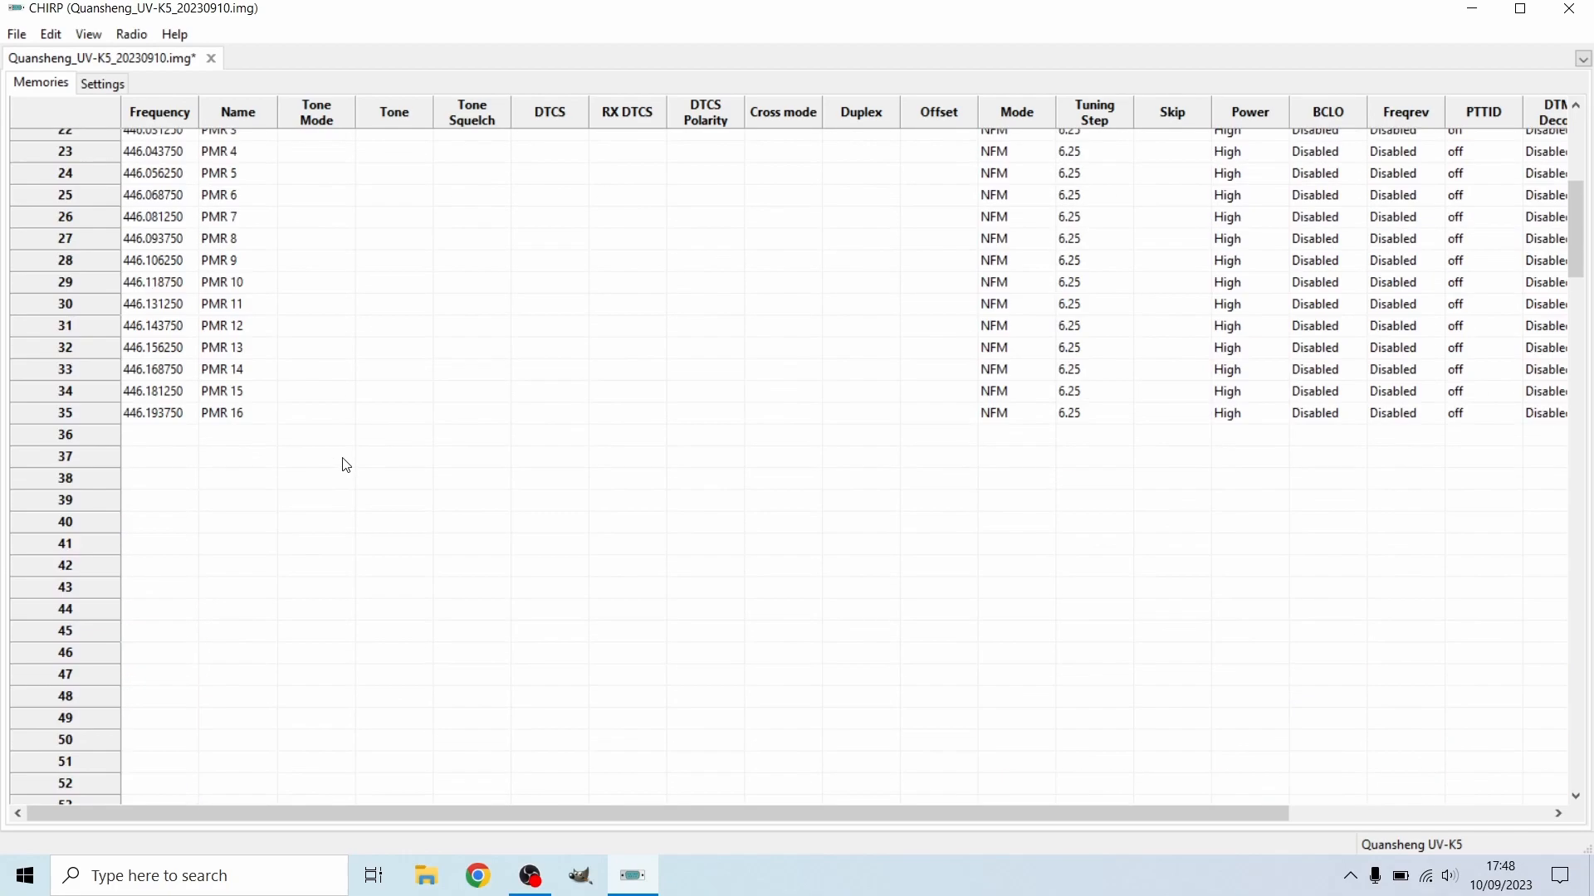
{"action": "scroll", "coordinate": [351, 508], "scroll_direction": "down", "scroll_amount": 17}
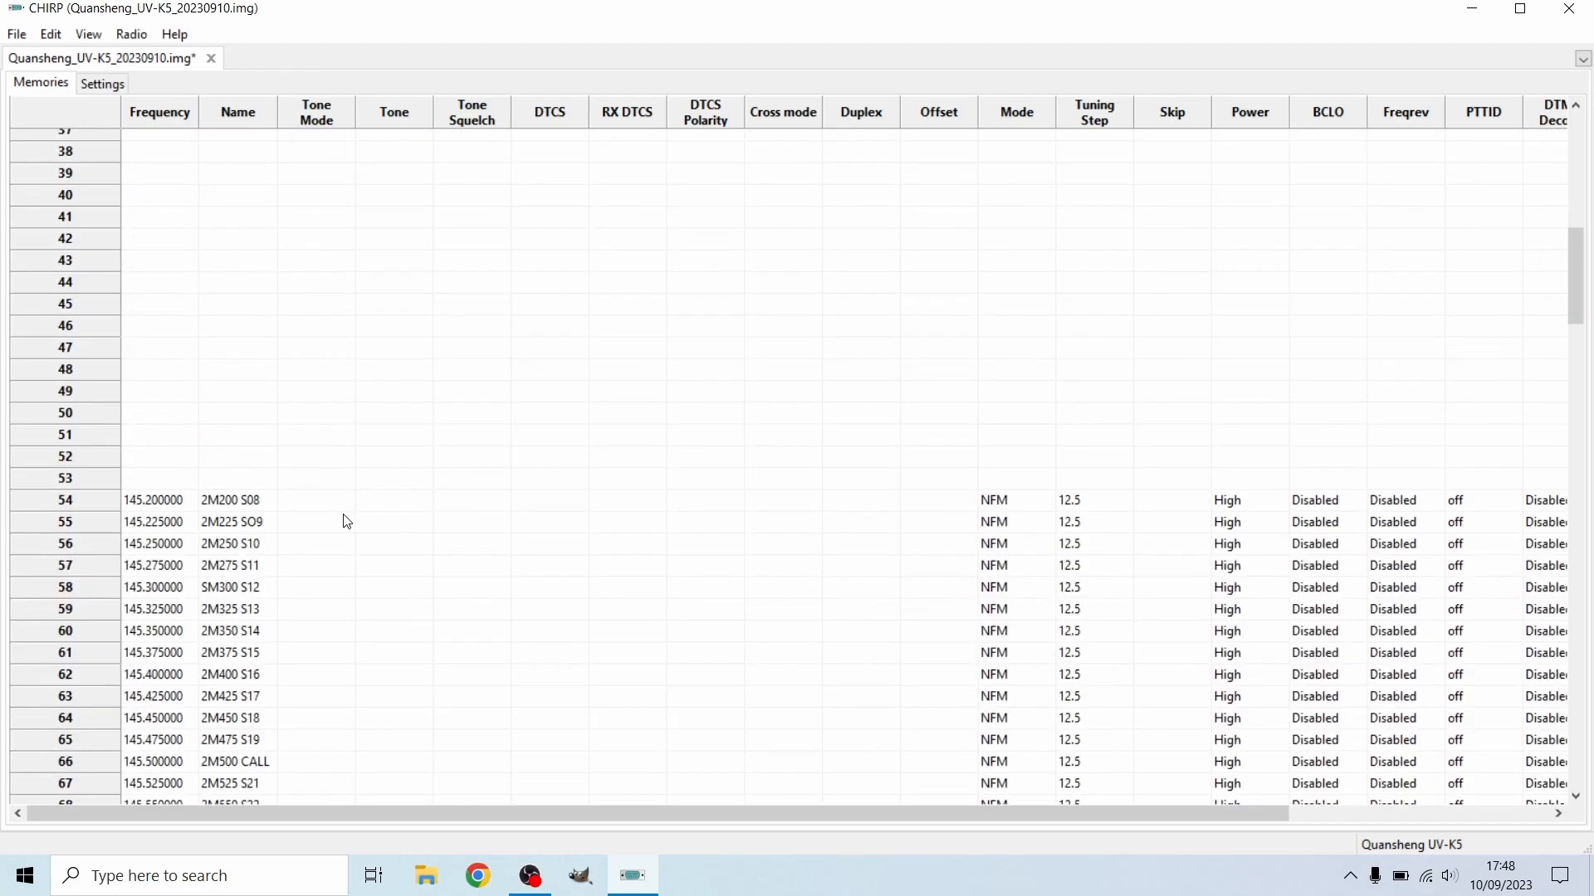
{"action": "scroll", "coordinate": [347, 521], "scroll_direction": "down", "scroll_amount": 3}
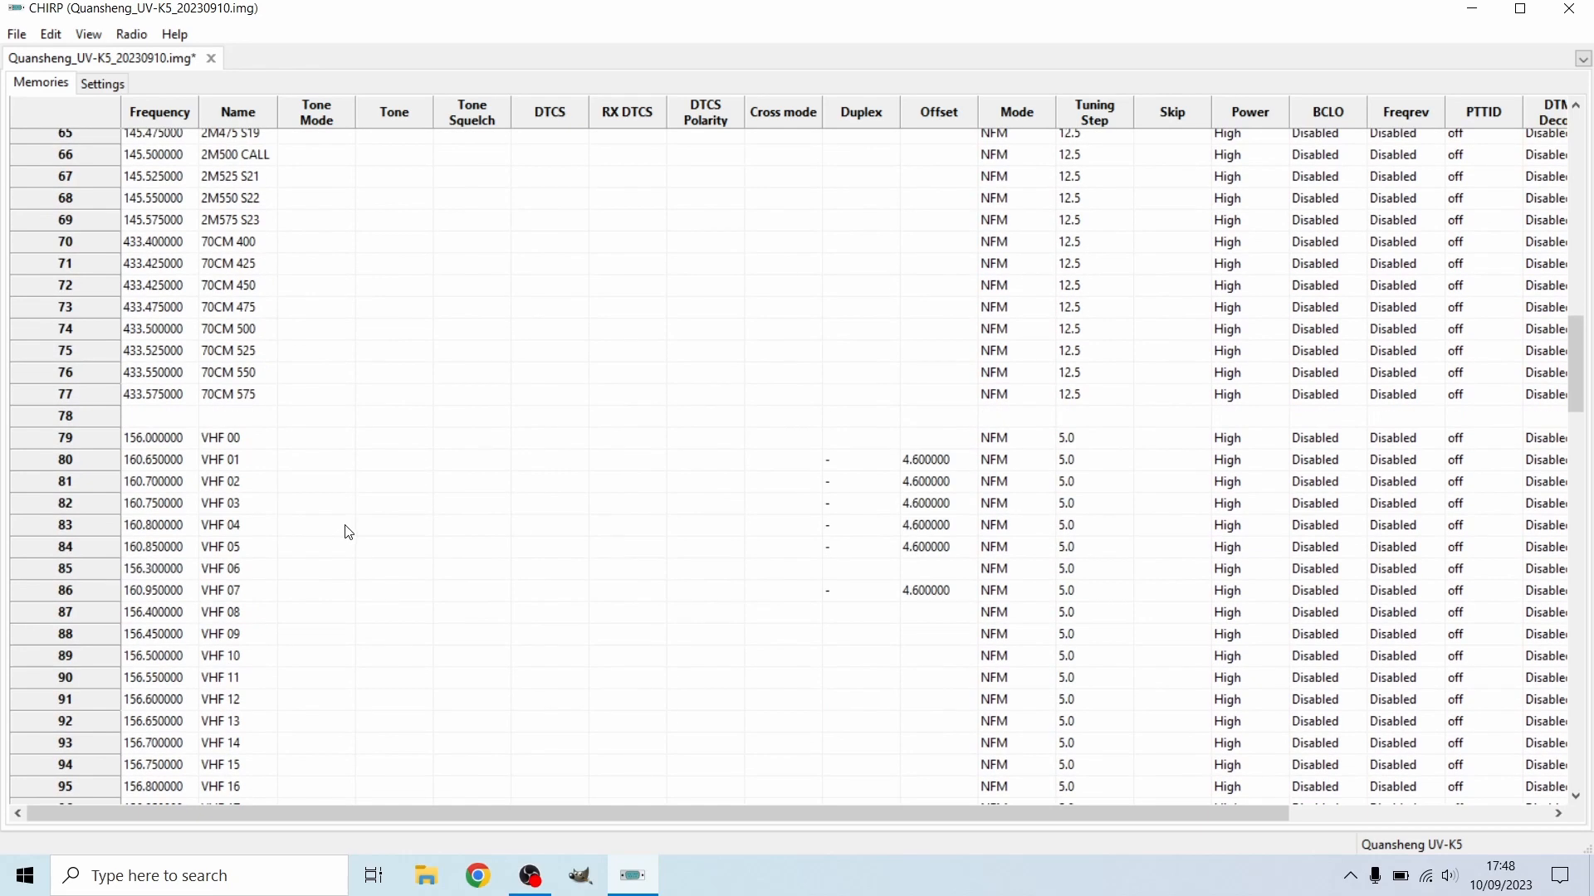
{"action": "scroll", "coordinate": [357, 523], "scroll_direction": "up", "scroll_amount": 4}
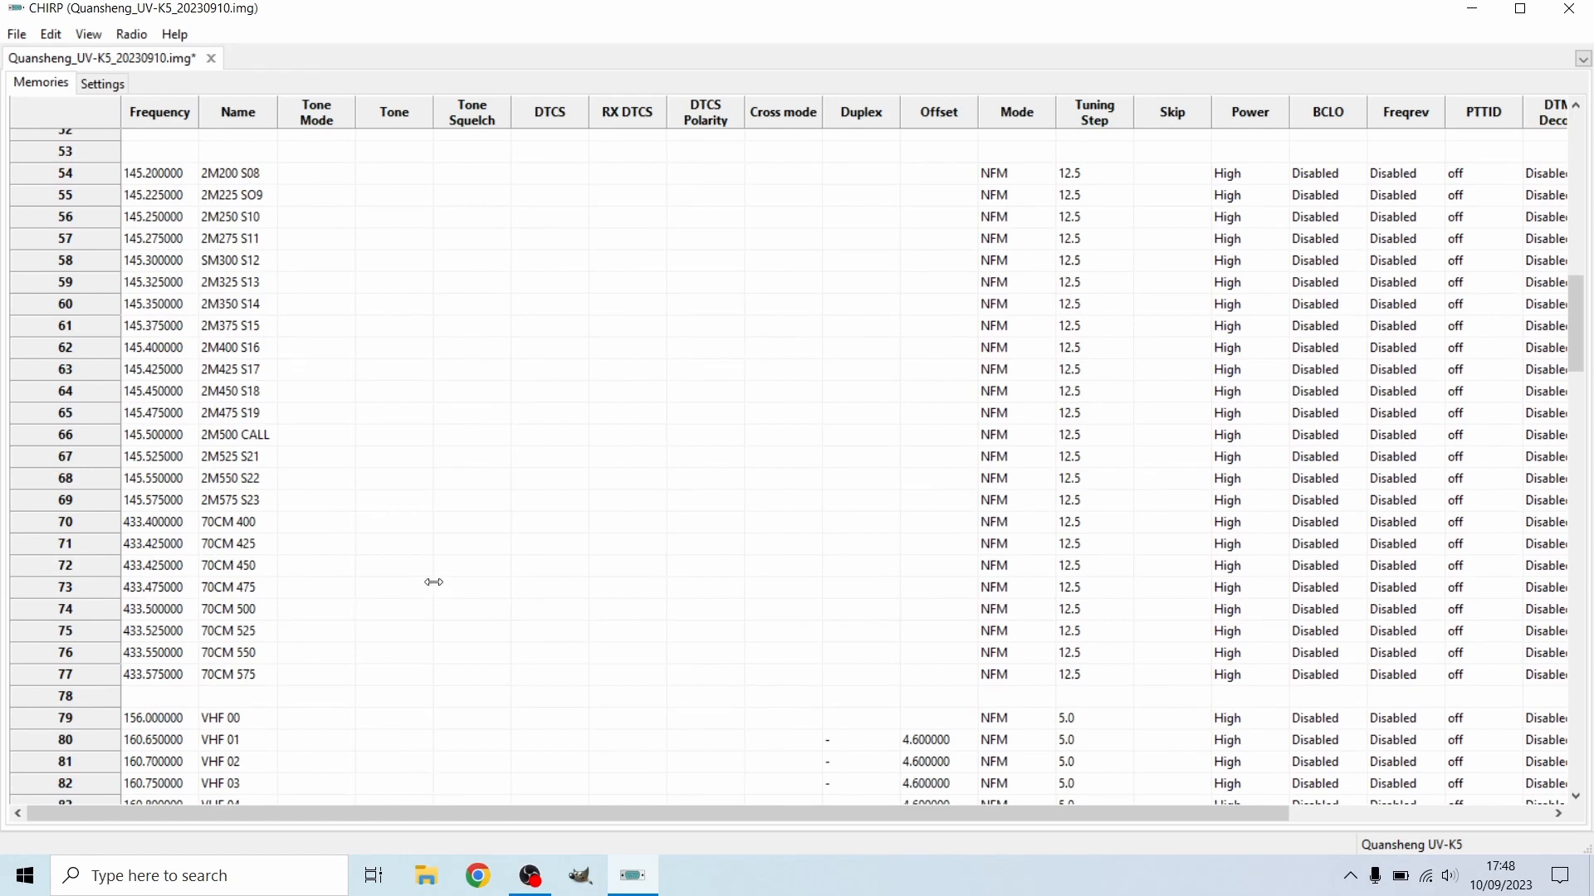
{"action": "scroll", "coordinate": [640, 601], "scroll_direction": "up", "scroll_amount": 7}
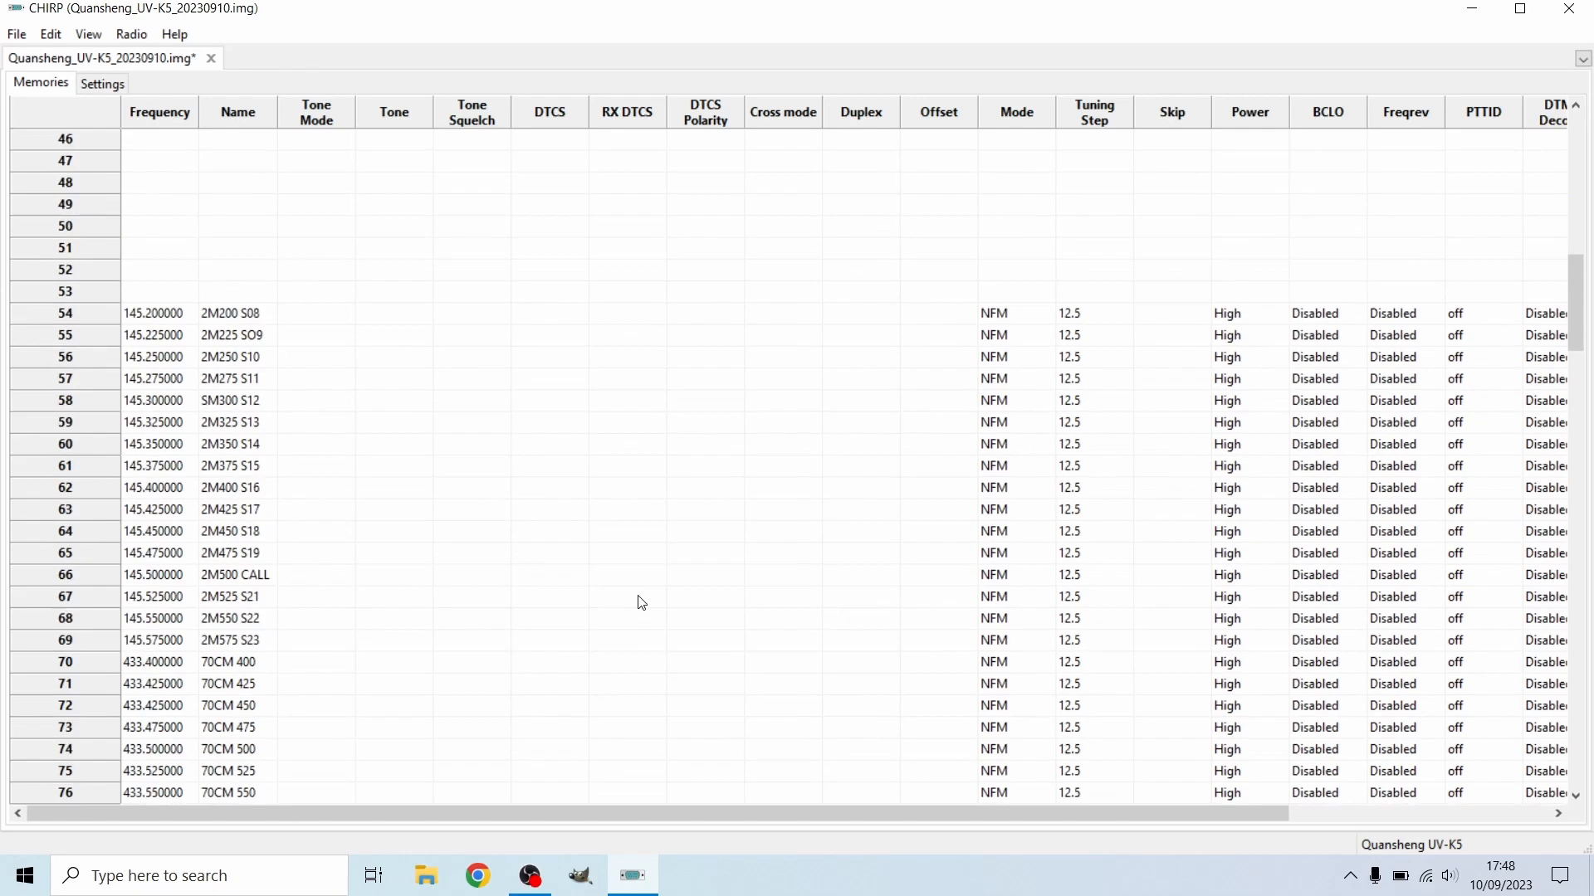
{"action": "scroll", "coordinate": [648, 622], "scroll_direction": "up", "scroll_amount": 4}
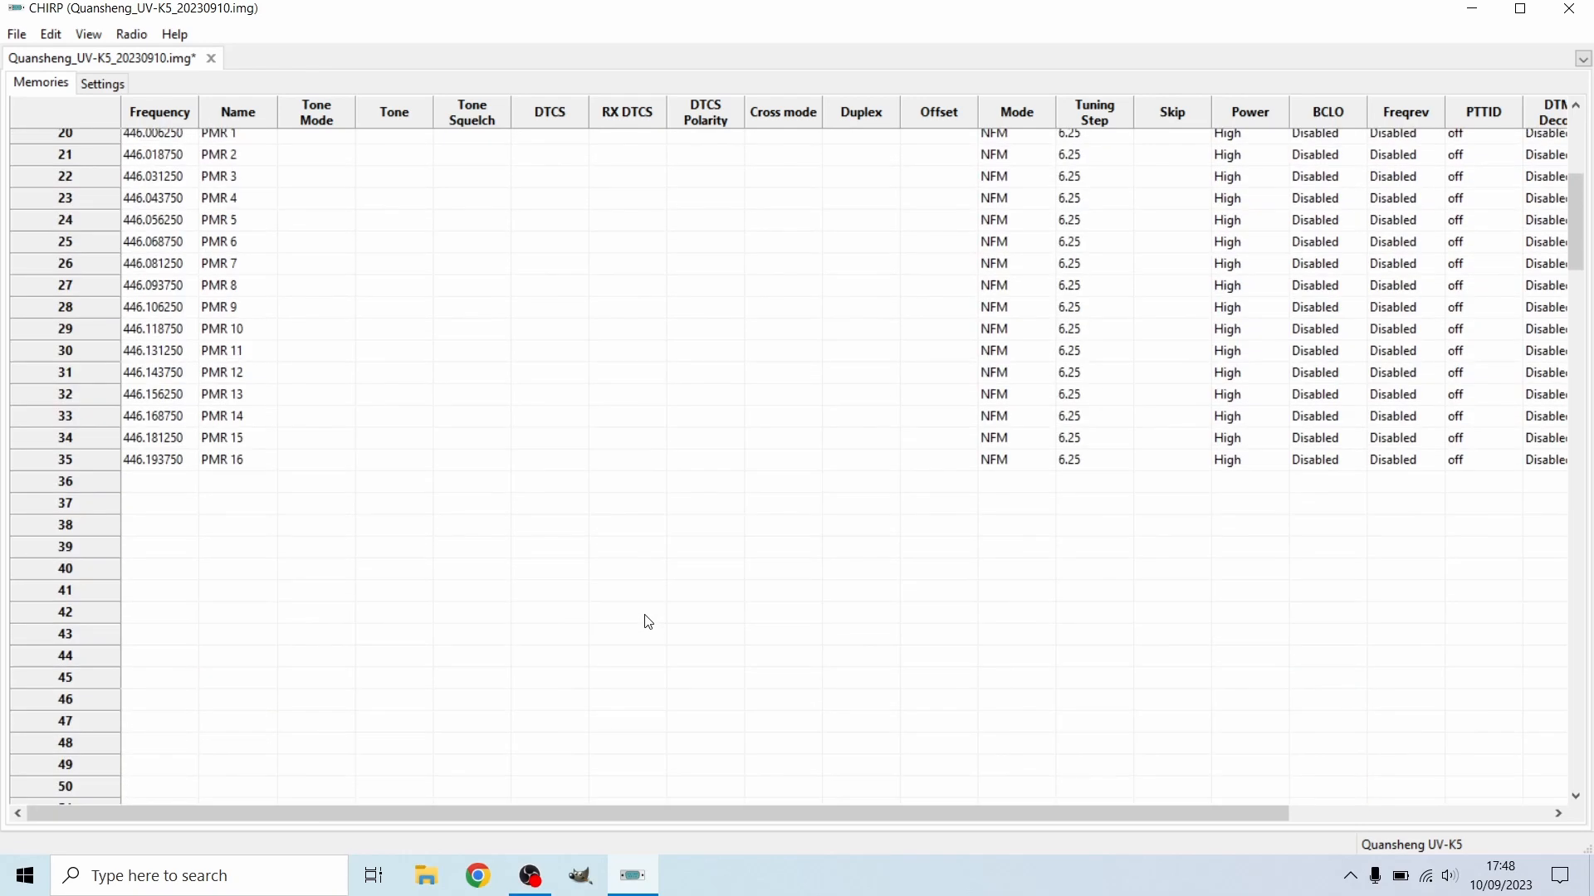